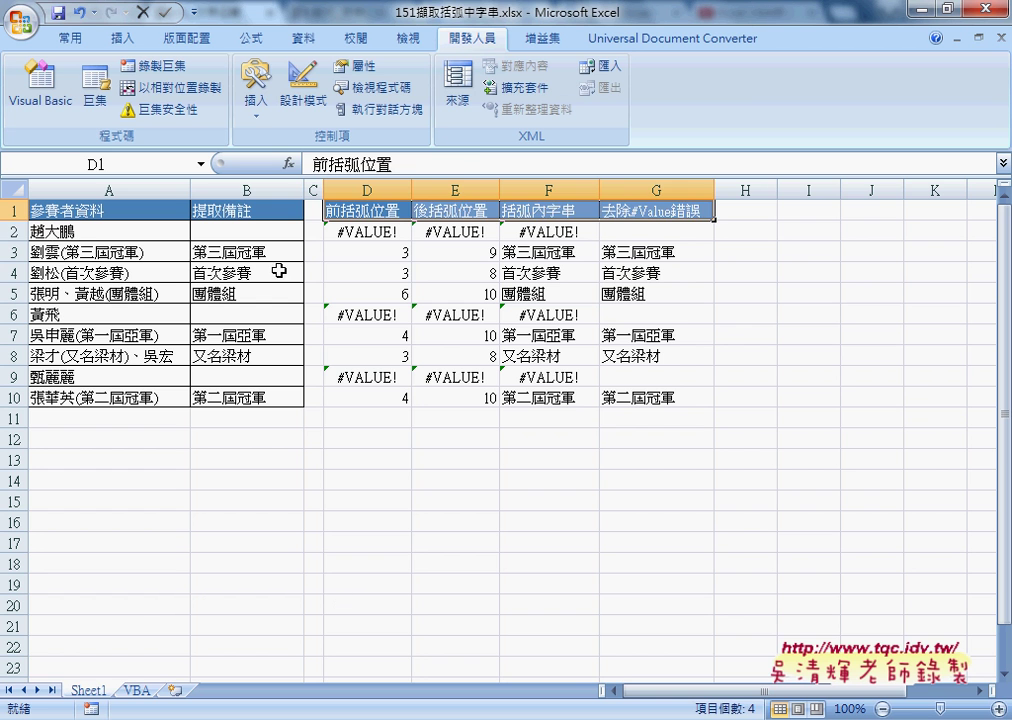
- Review the B2 extraction formula and the D2–G2 bracket-position, bracket-text and error-free helper formulas
left_click(258, 230)
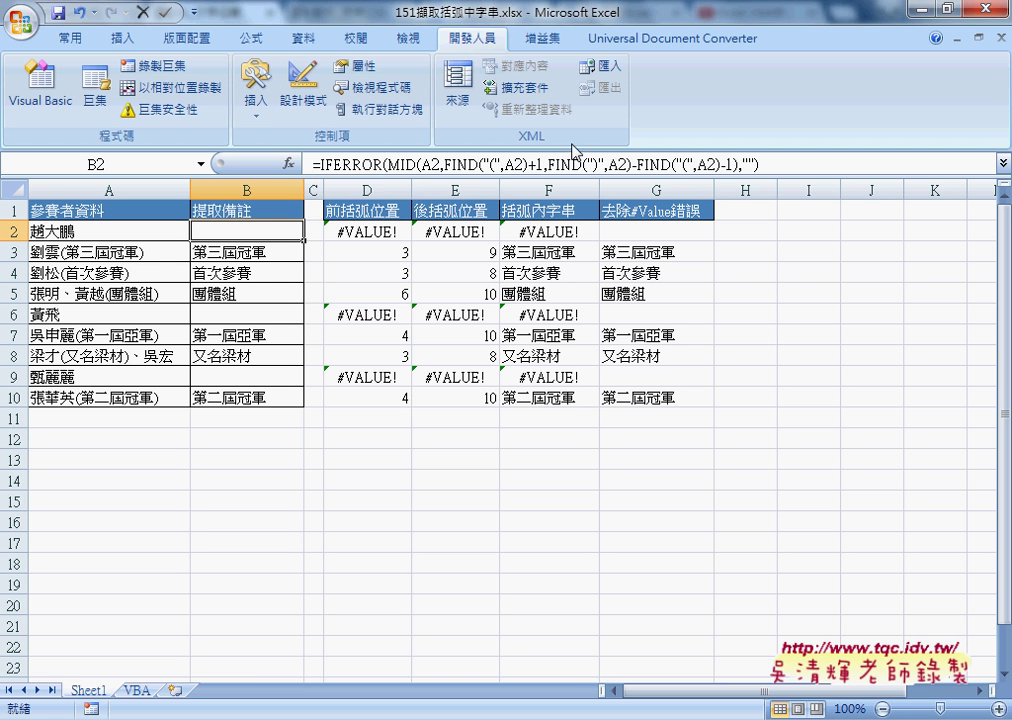
left_click(370, 231)
left_click(462, 231)
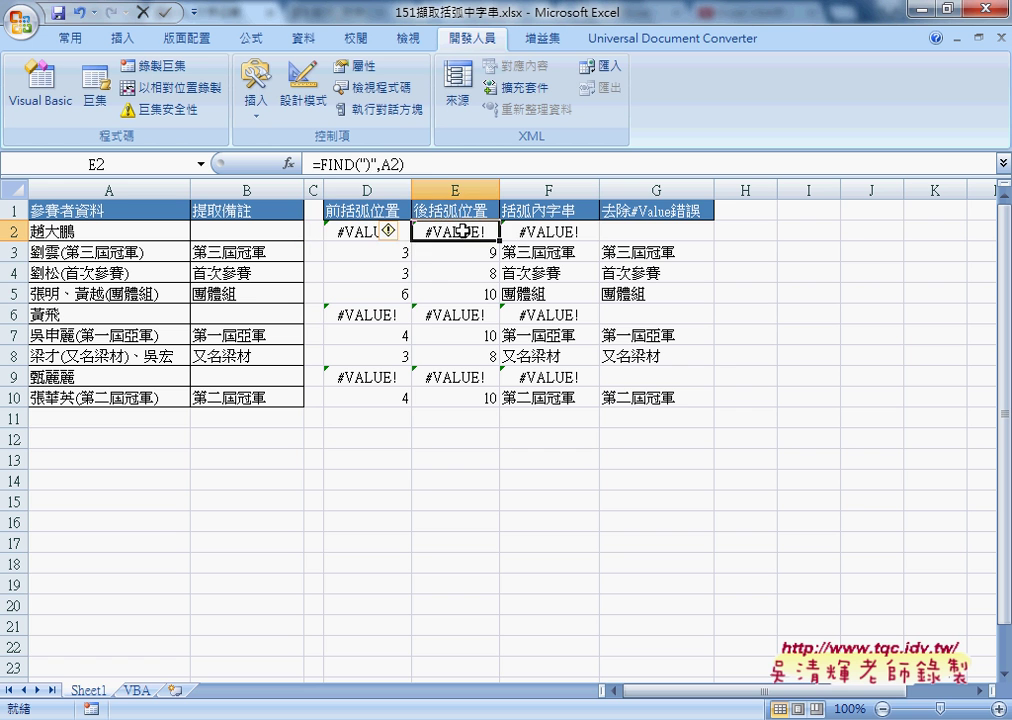
left_click(524, 231)
left_click(651, 231)
left_click(405, 234)
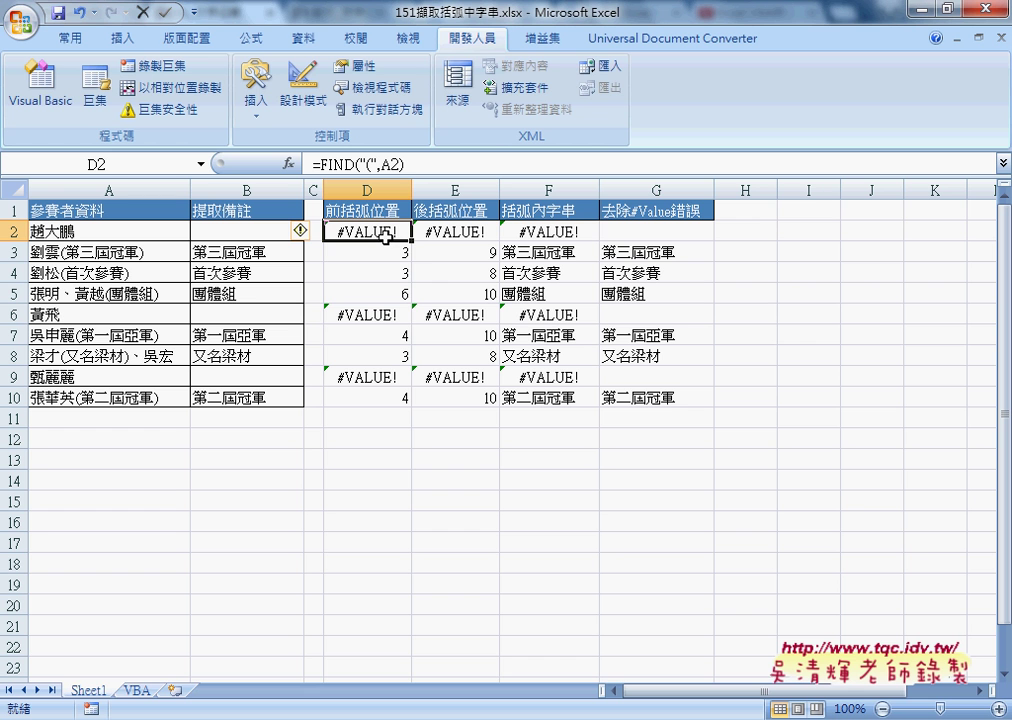
left_click(227, 234)
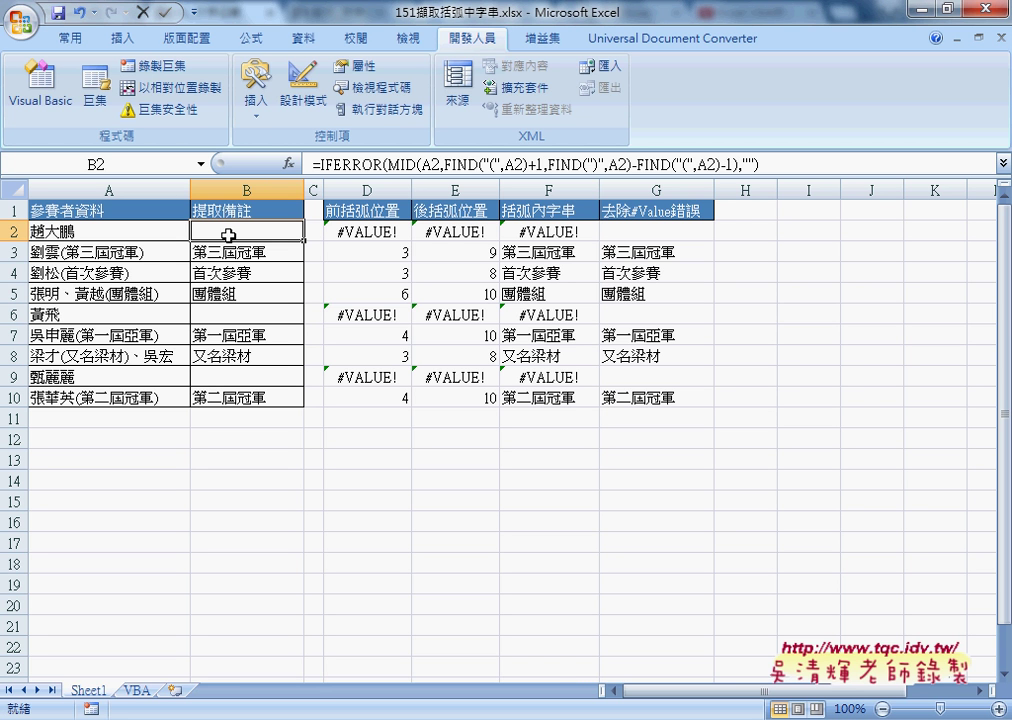
left_click(360, 234)
left_click(447, 233)
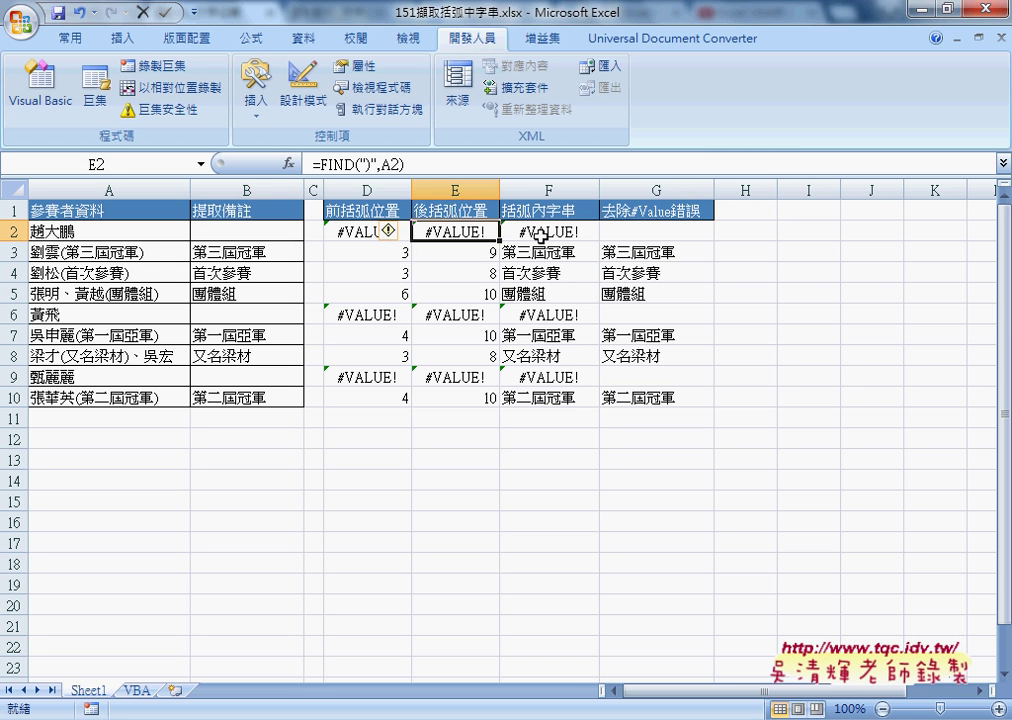
left_click(528, 231)
left_click(650, 231)
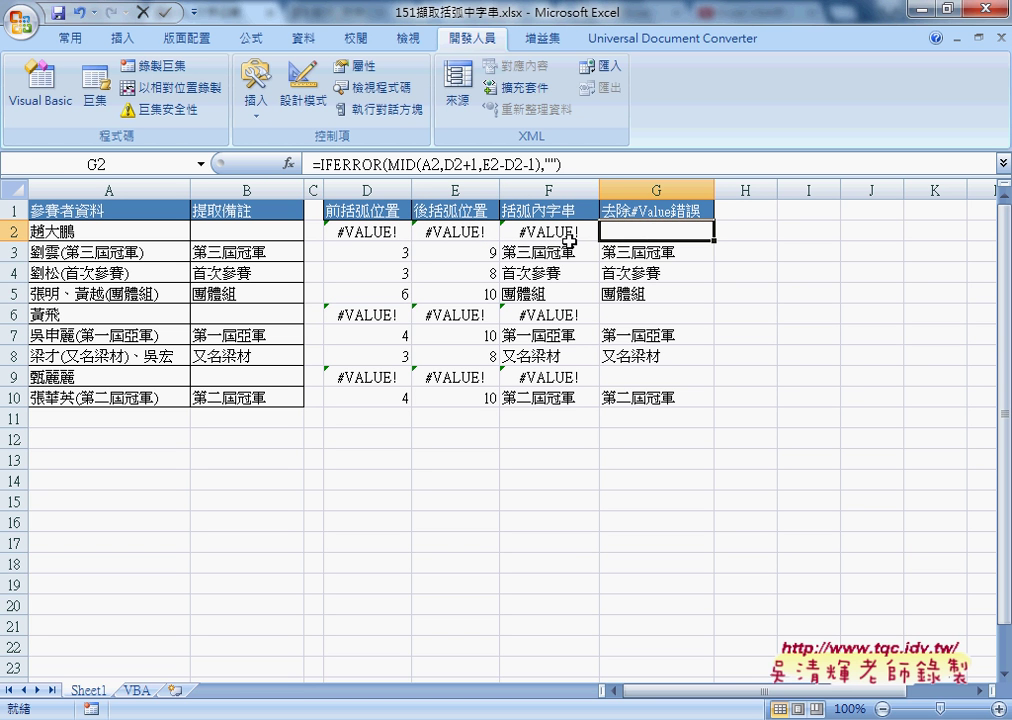
- Copy Sheet1 into a new sheet, Sheet1 (2), placed before the VBA sheet
left_click(276, 232)
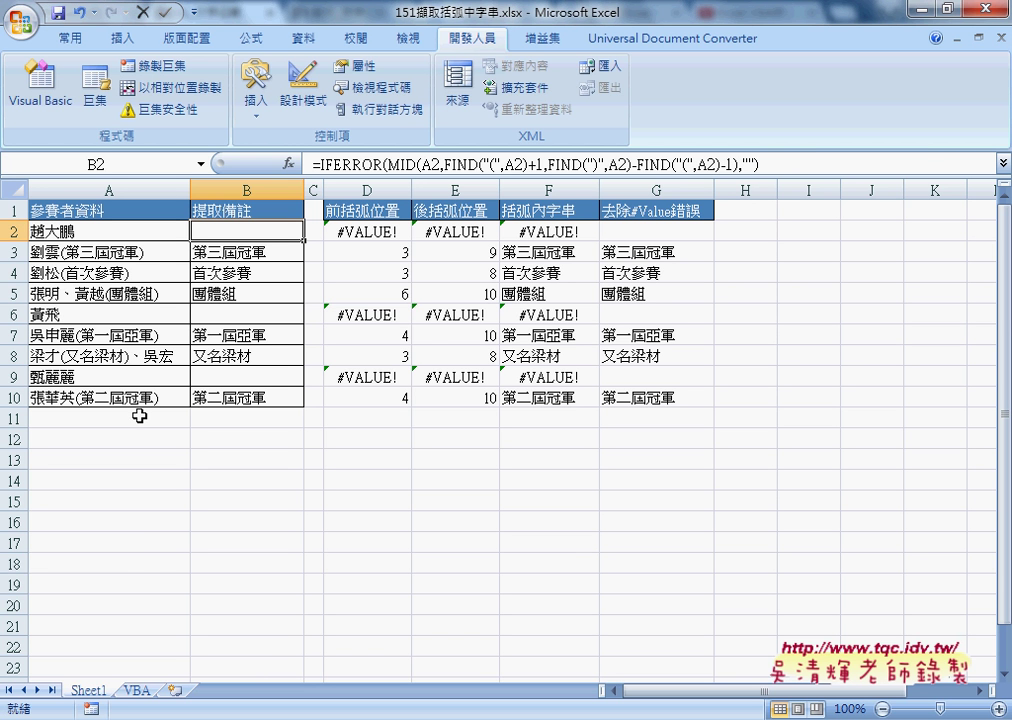
left_click_drag(92, 692, 162, 690)
left_click_drag(162, 690, 160, 690)
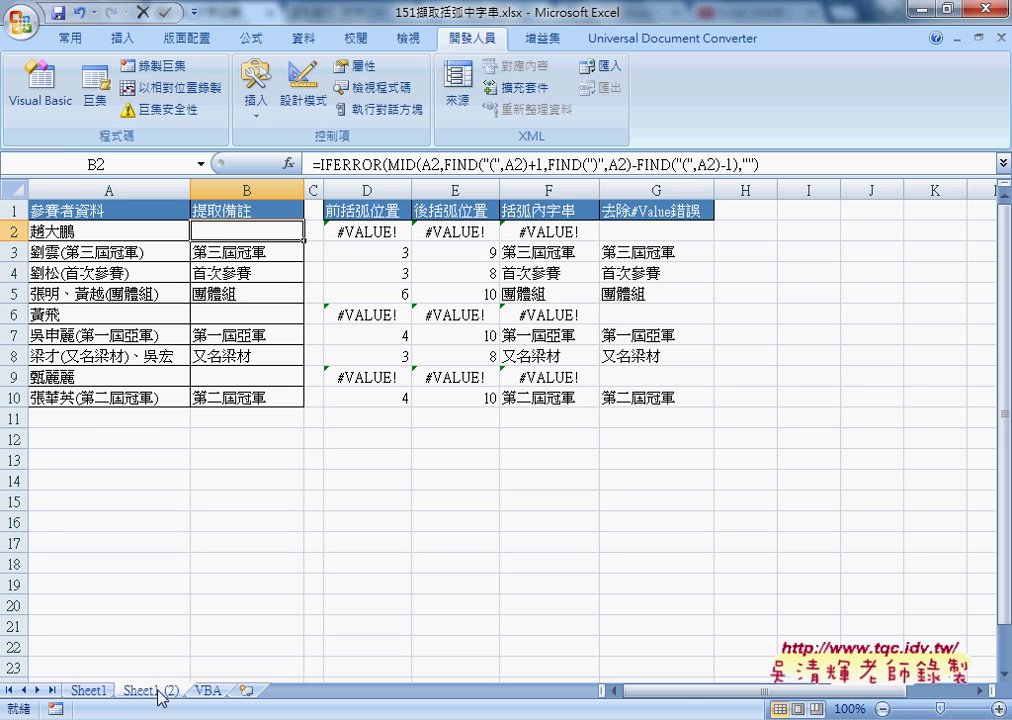
- On the VBA sheet, run the 括弧字串 macro to extract bracketed text, then clear column B with 清除
double_click(158, 690)
left_click(212, 692)
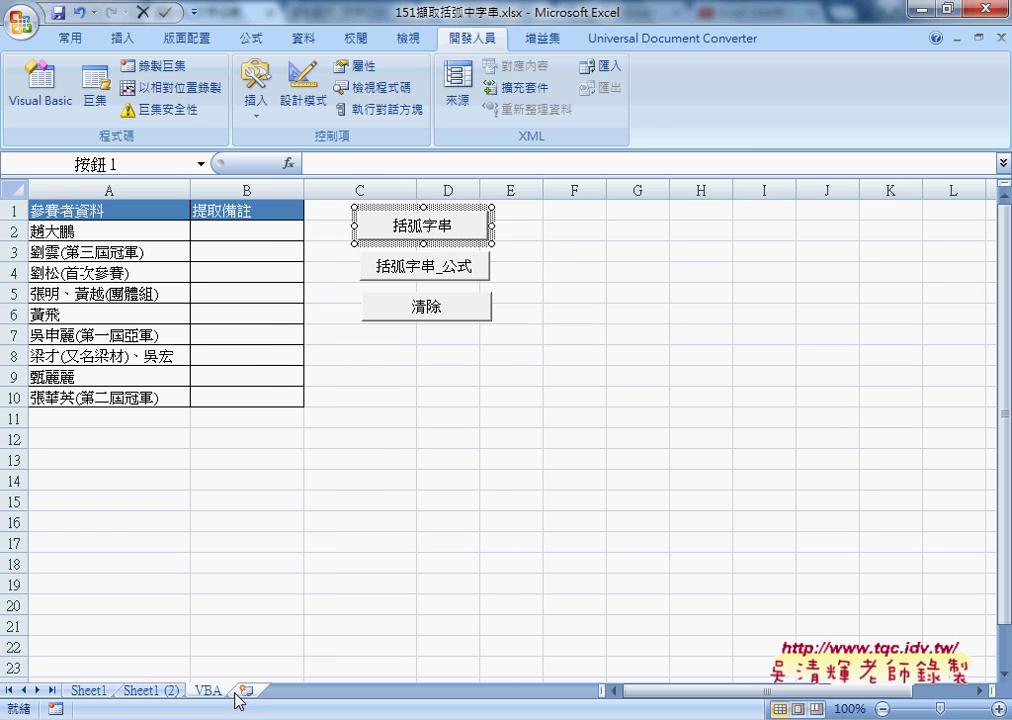
left_click(336, 610)
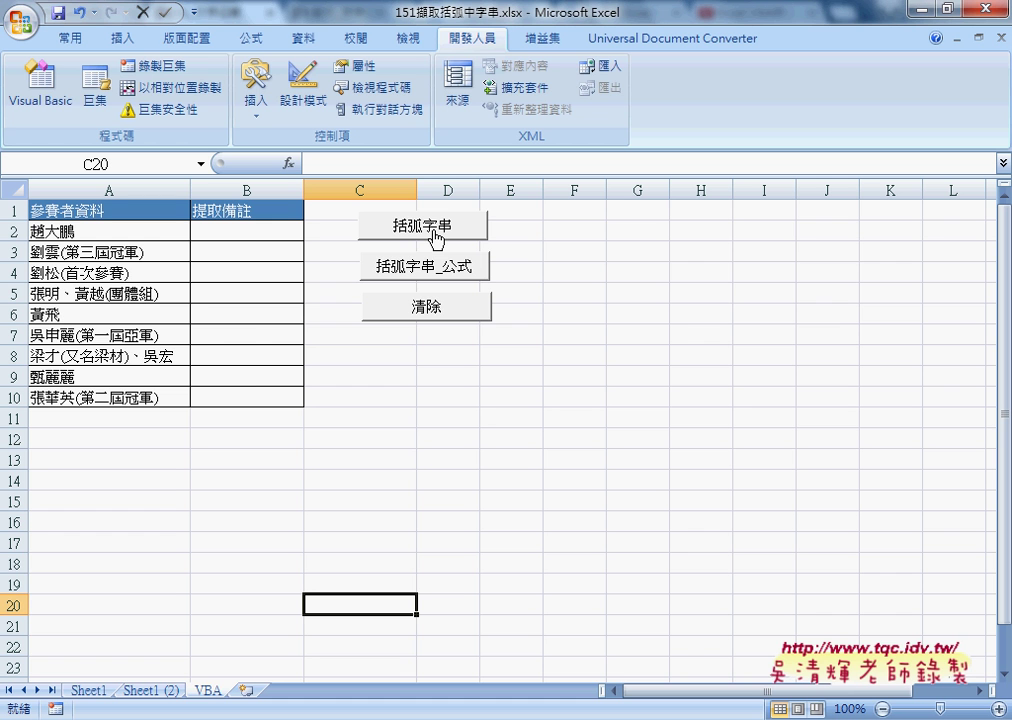
left_click(437, 239)
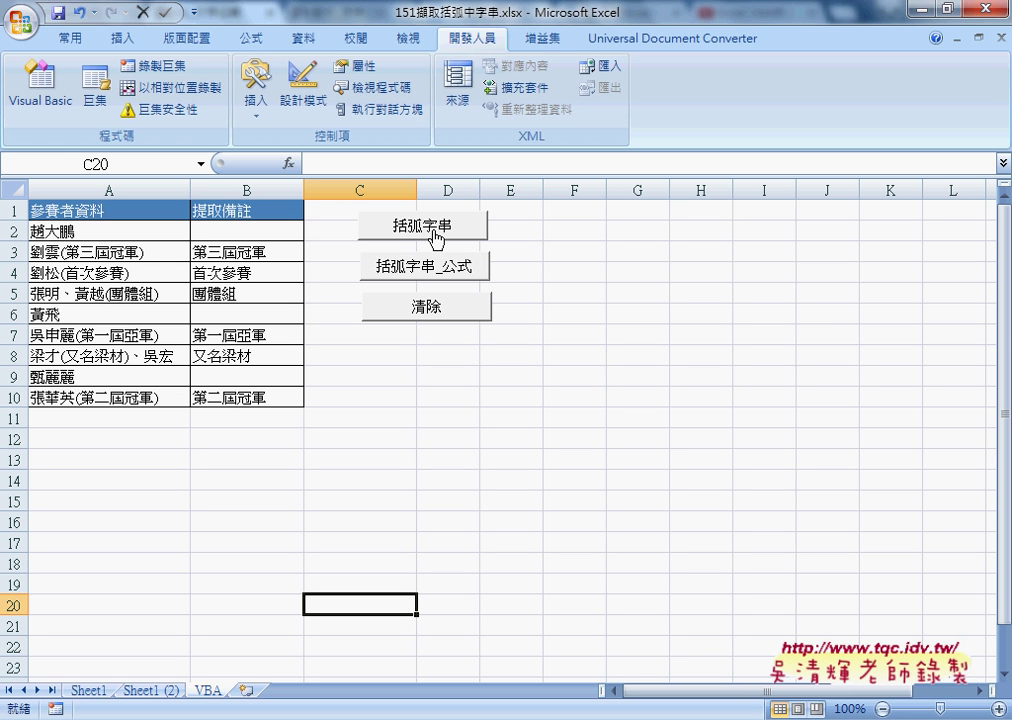
left_click(433, 310)
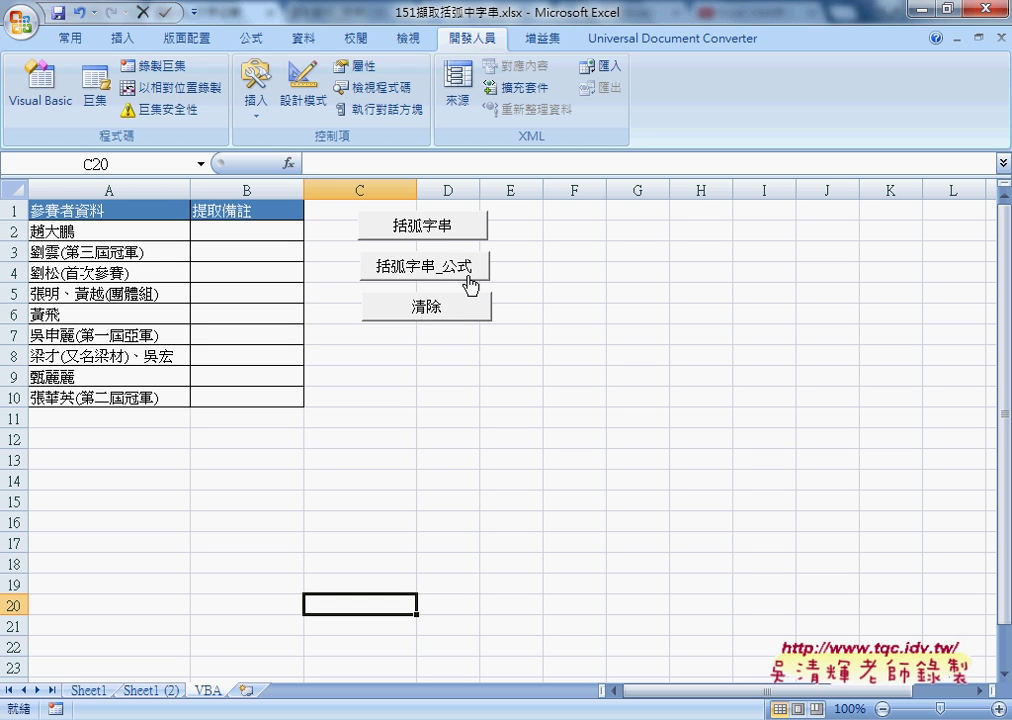
- Rerun 括弧字串, then fill column B with IFERROR formulas via 括弧字串_公式, and return to Sheet1
left_click(445, 228)
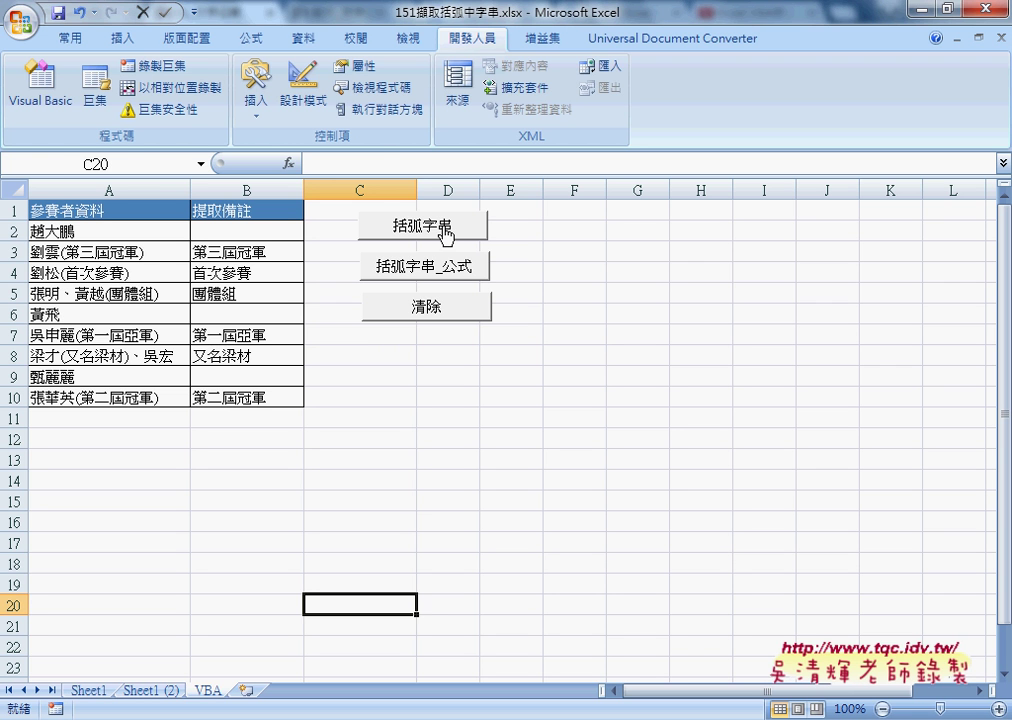
left_click(225, 251)
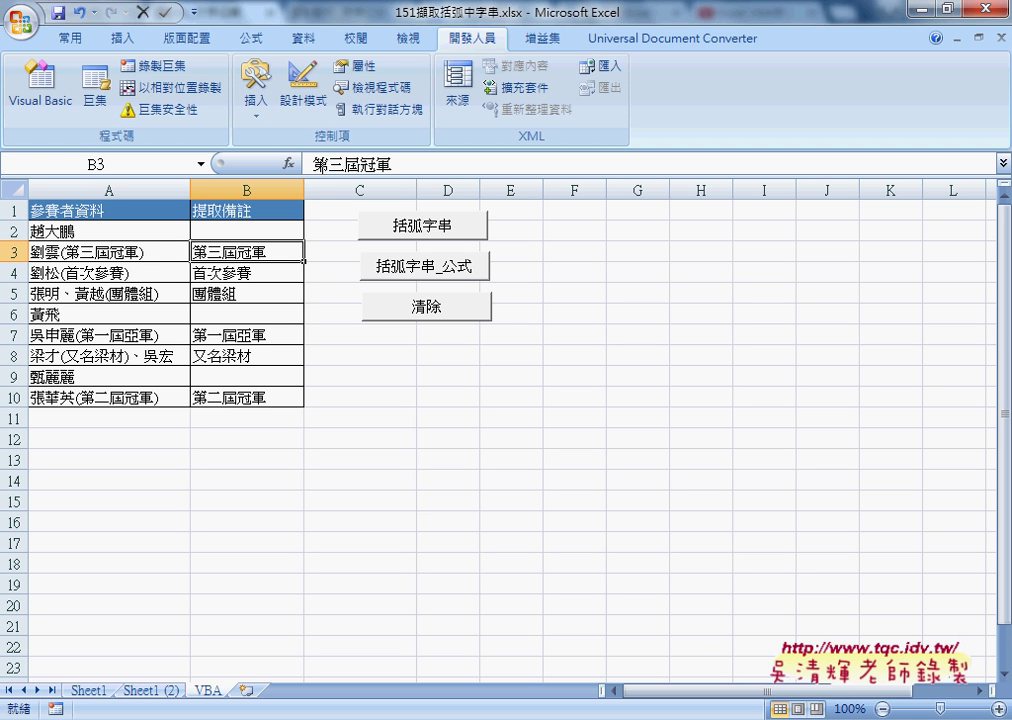
left_click(463, 270)
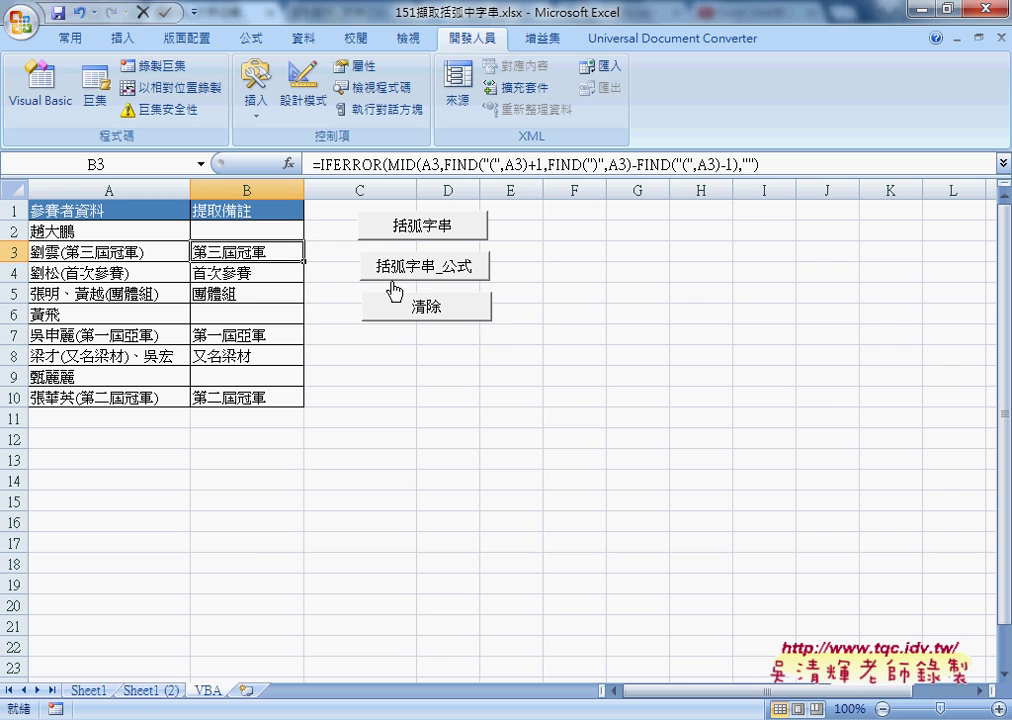
left_click(88, 690)
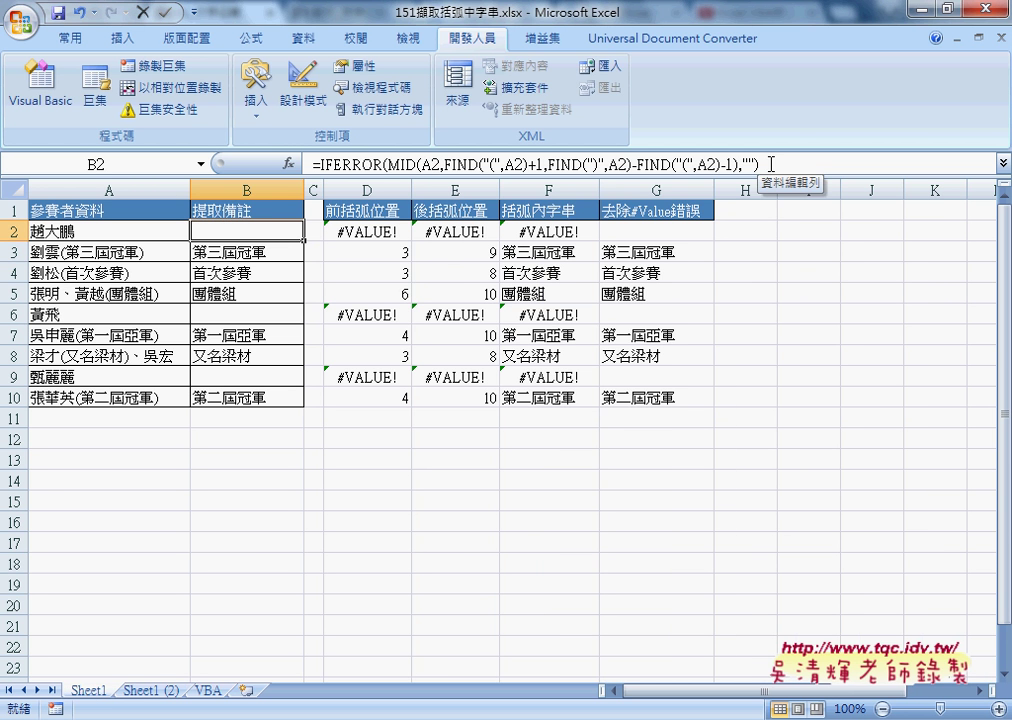
left_click_drag(768, 163, 296, 163)
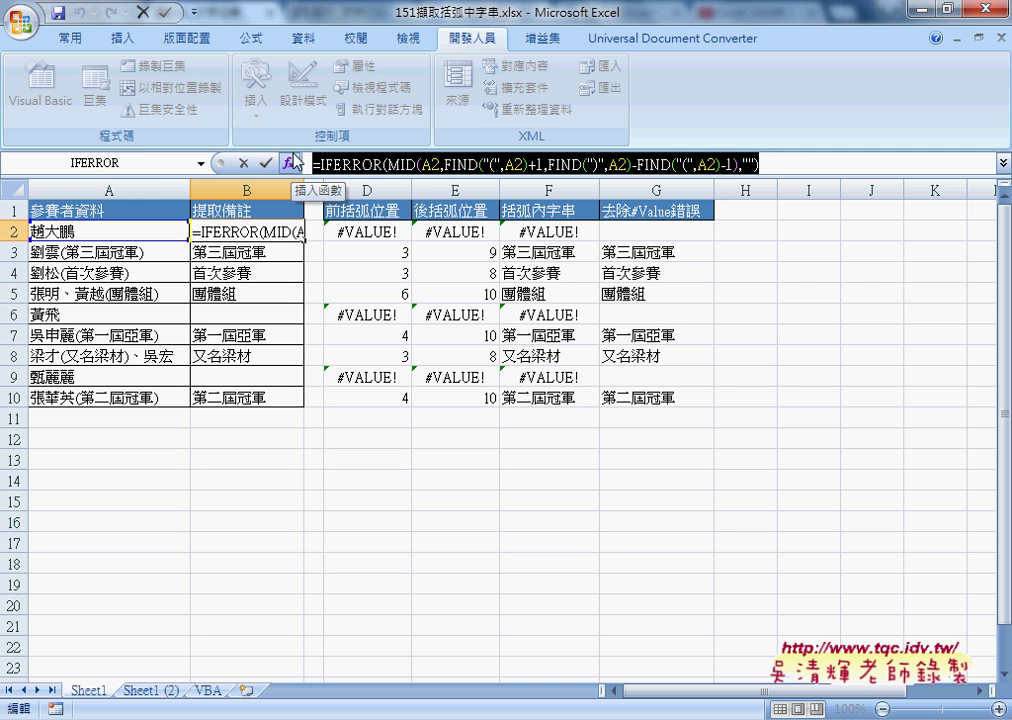
left_click(445, 165)
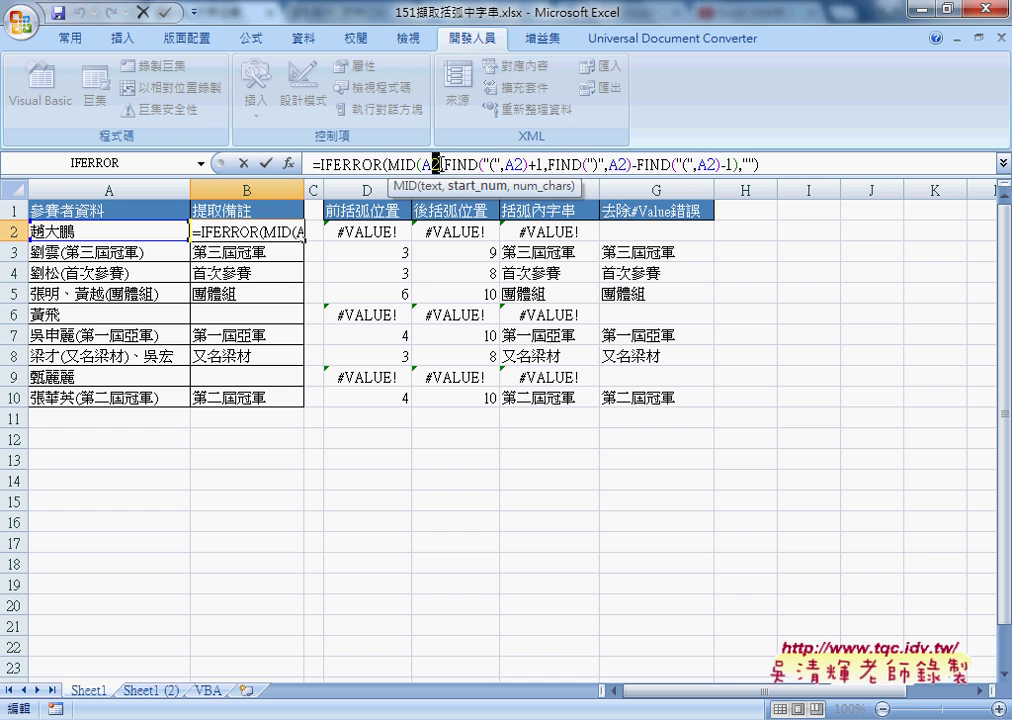
left_click_drag(483, 163, 491, 163)
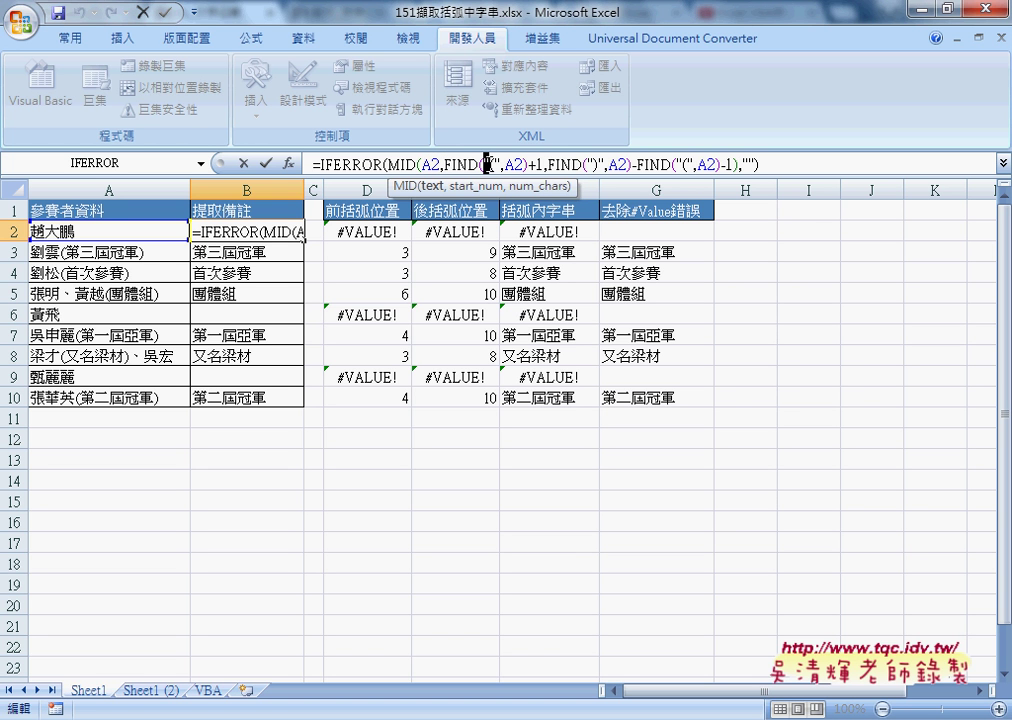
left_click(486, 163)
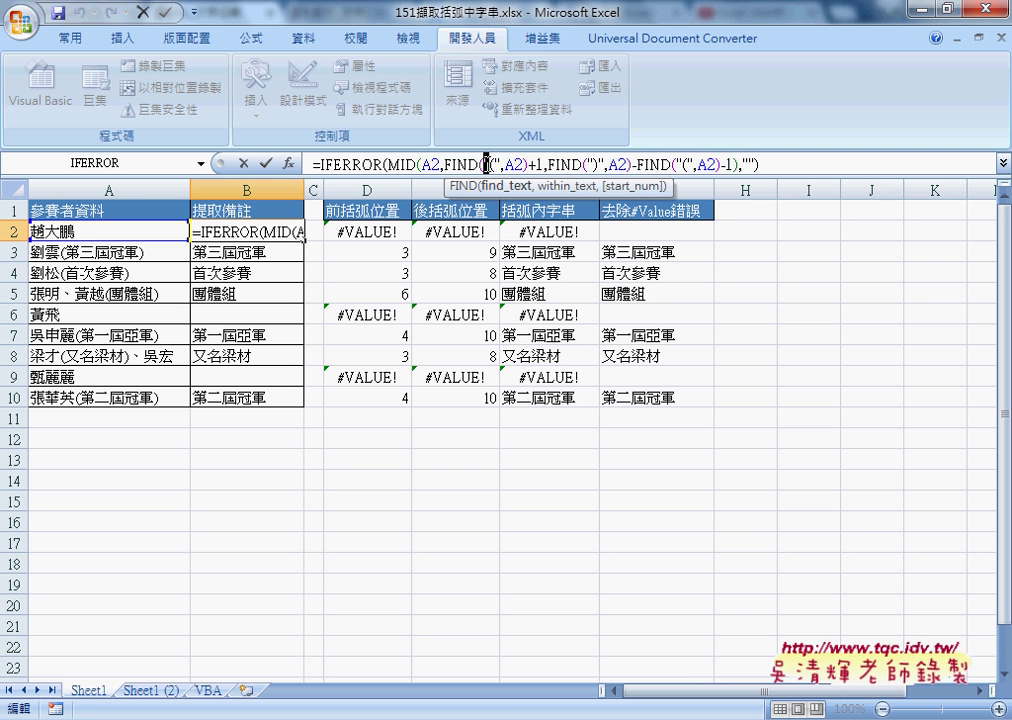
left_click_drag(431, 163, 441, 163)
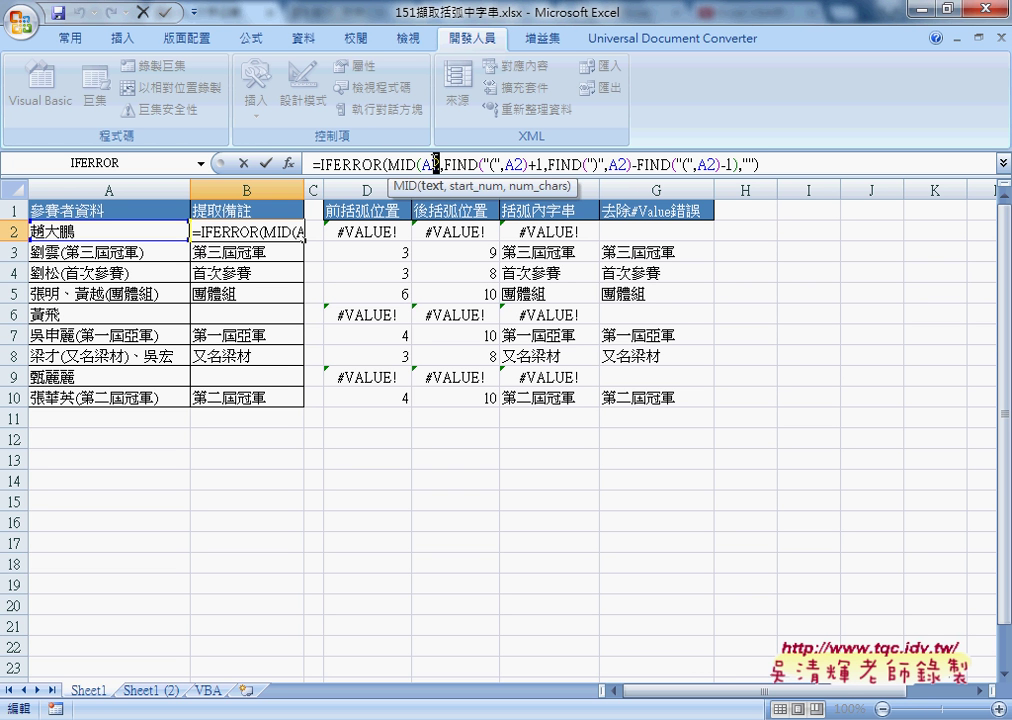
left_click(238, 164)
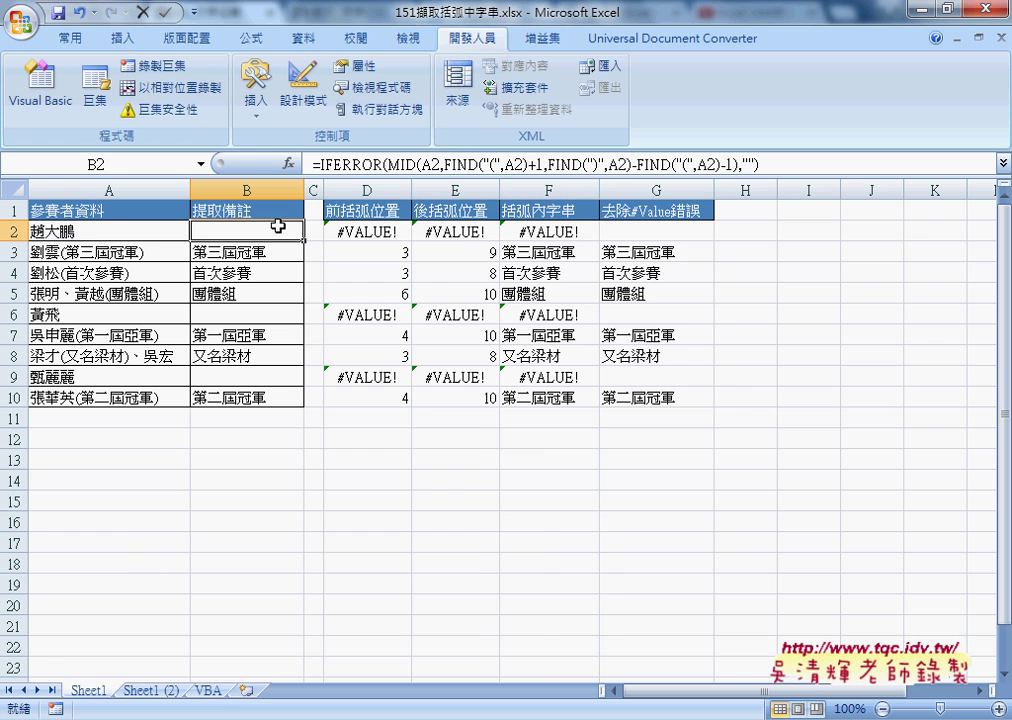
- On the VBA sheet, run the 括弧字串 and 括弧字串_公式 macros, then clear column B
left_click(210, 691)
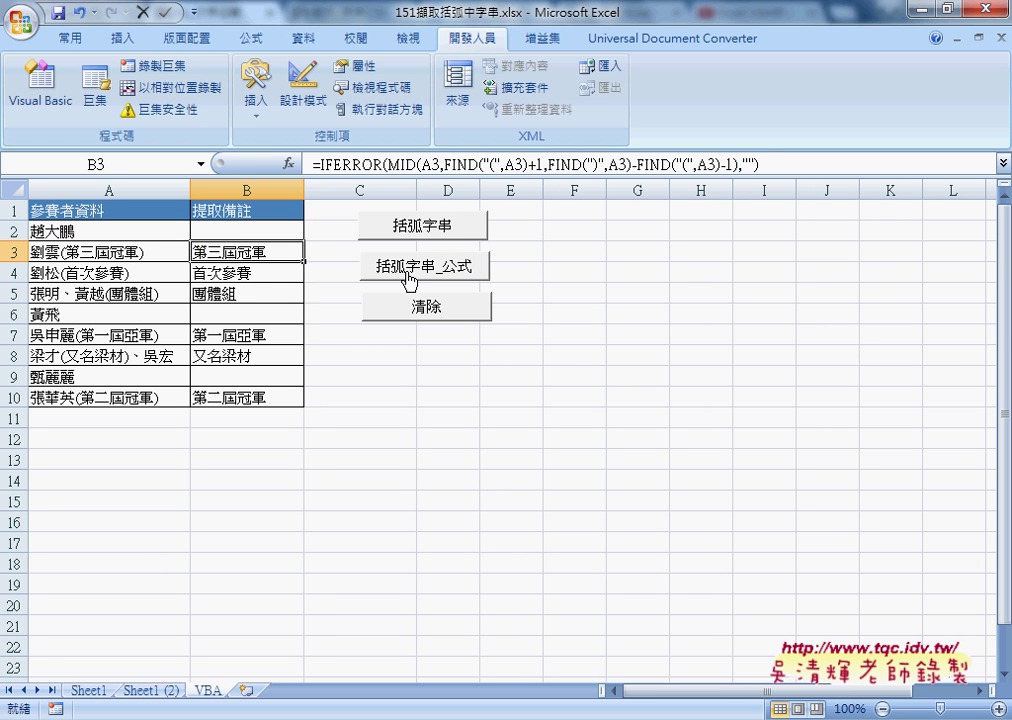
left_click(414, 300)
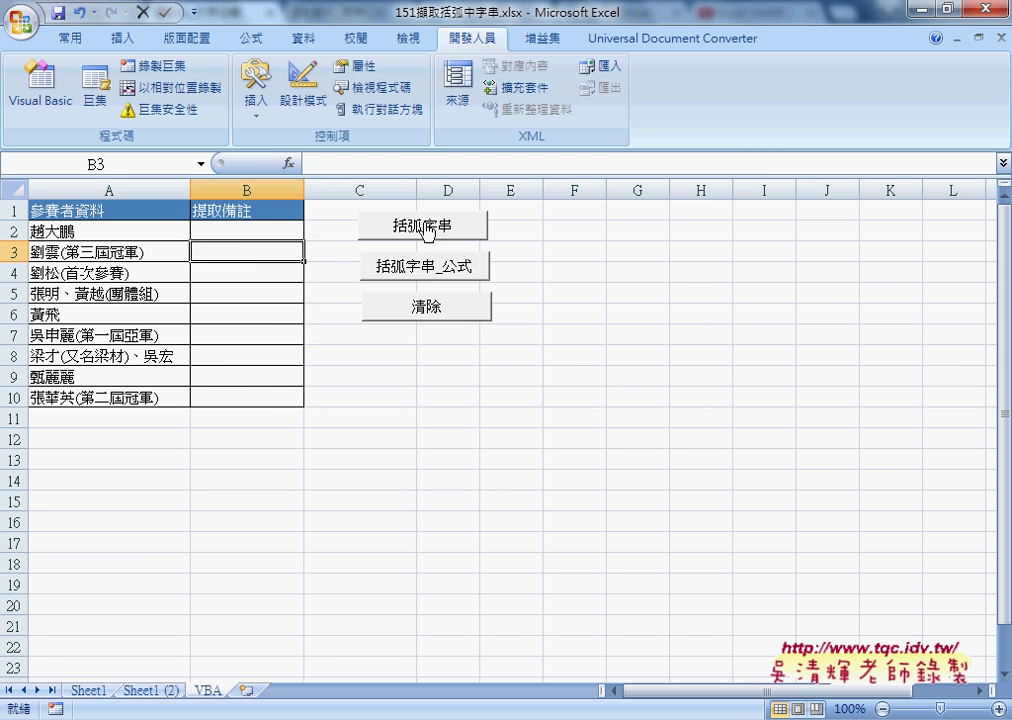
left_click(428, 228)
left_click(447, 272)
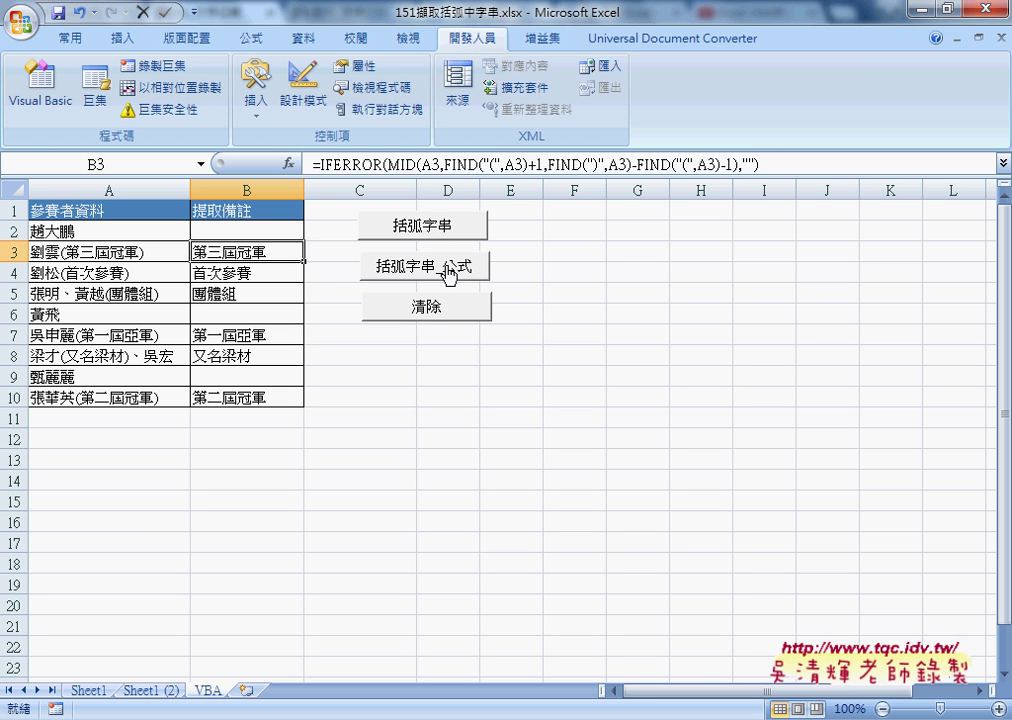
left_click(447, 309)
- Enter the custom 括弧字串函數(A2) in B2, fill it down to B10, then delete the results
left_click(271, 227)
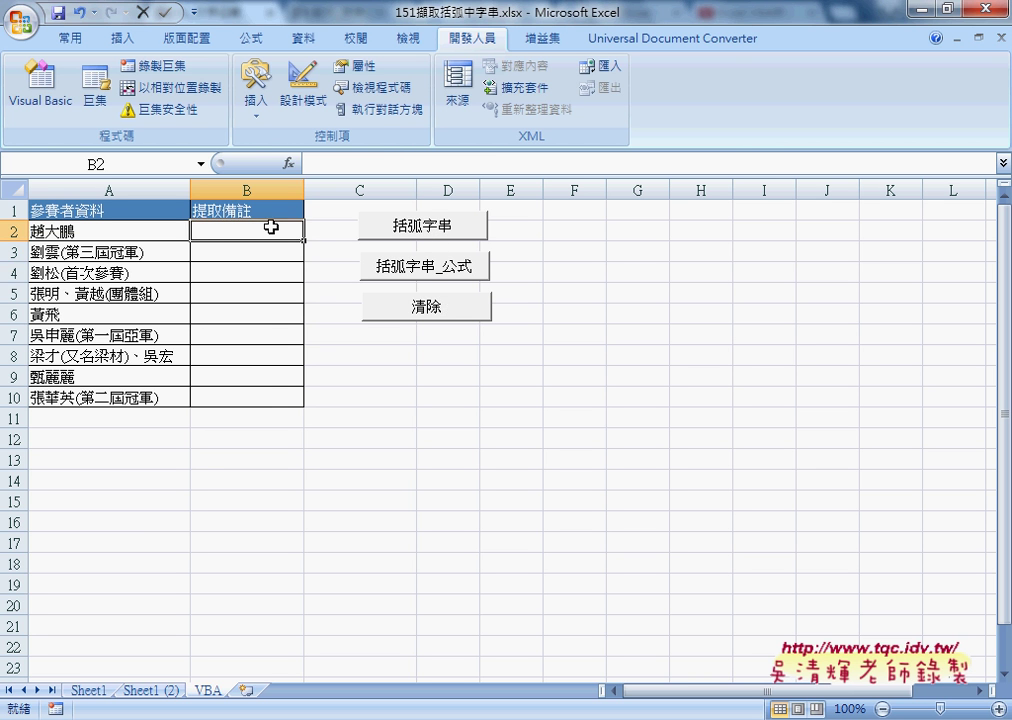
left_click(289, 164)
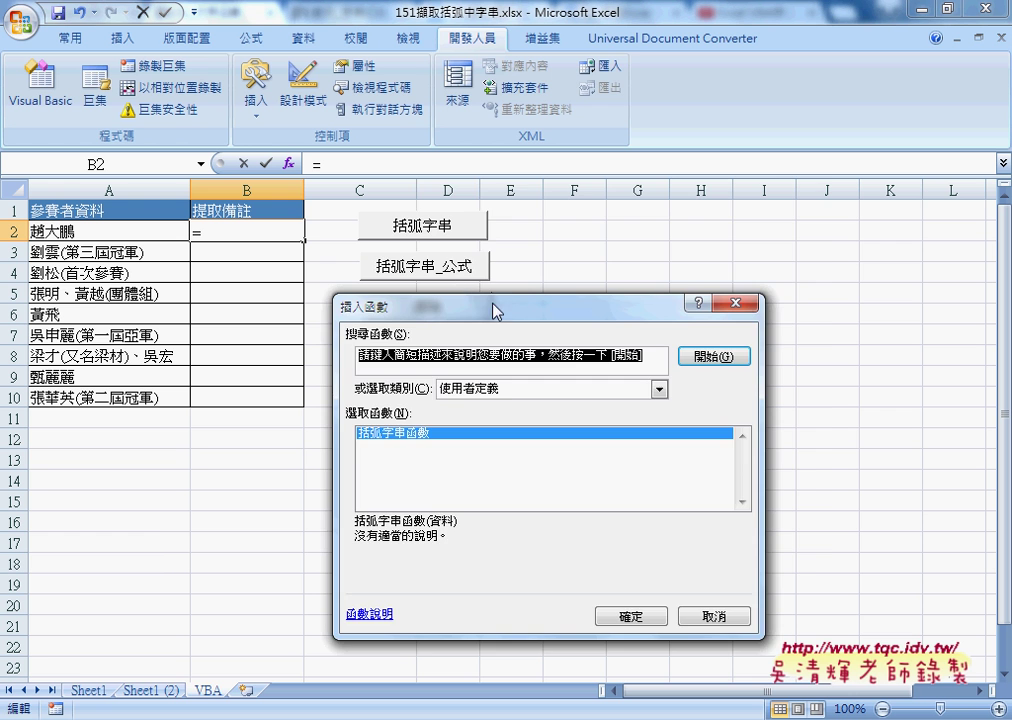
mouse_move(495, 312)
left_mouse_down()
mouse_move(552, 205)
mouse_move(567, 198)
left_mouse_up()
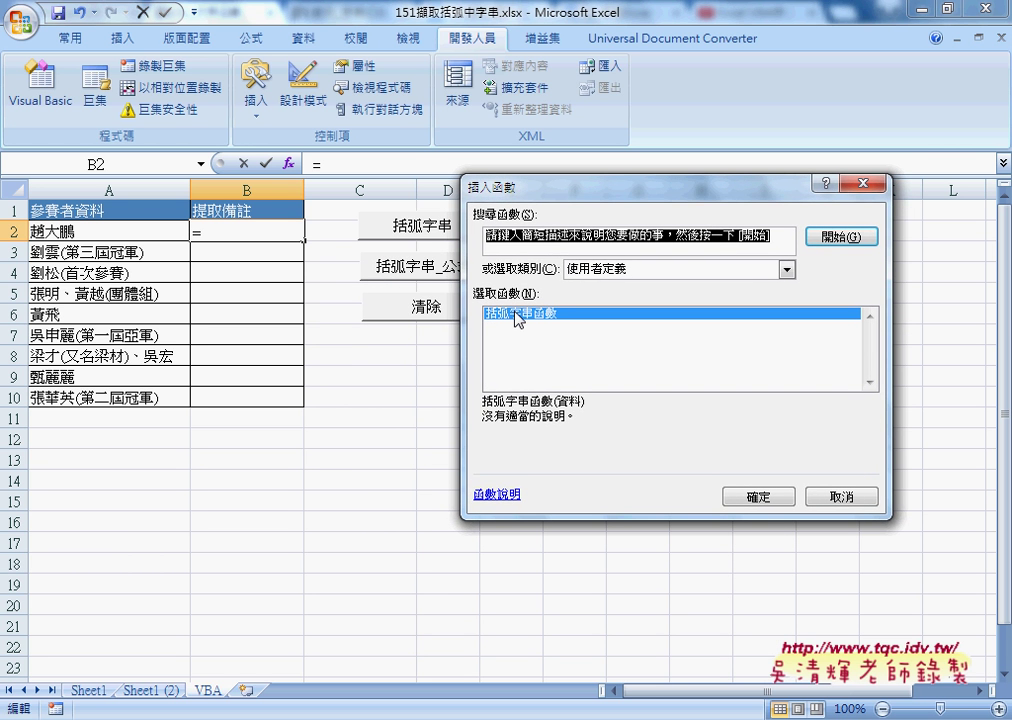
left_click(756, 492)
left_click(110, 239)
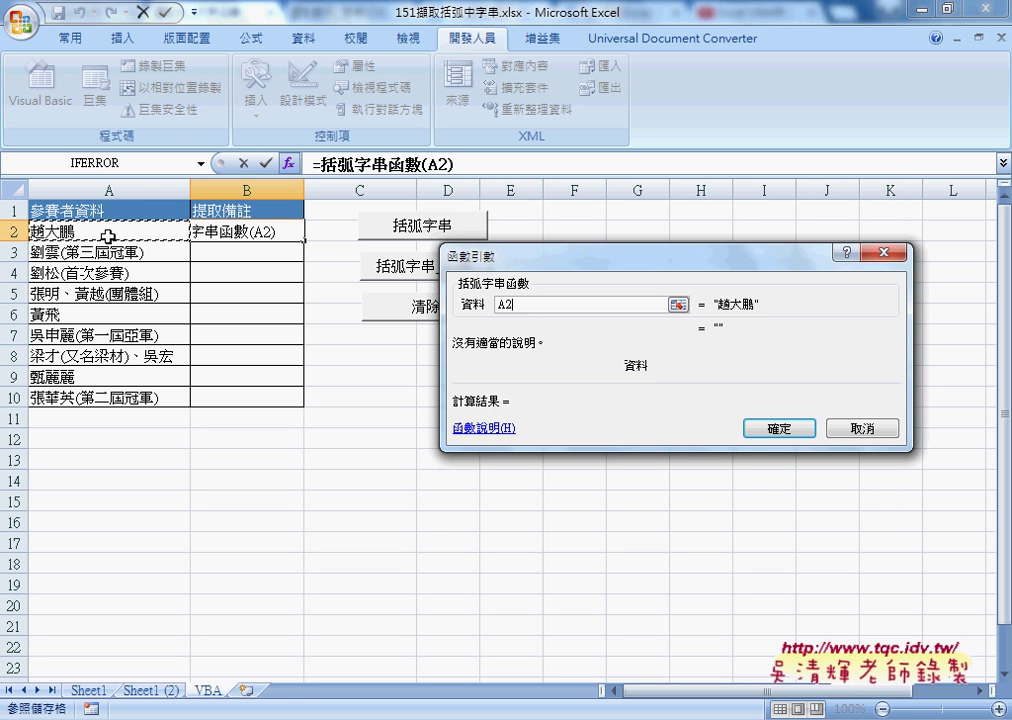
left_click(785, 430)
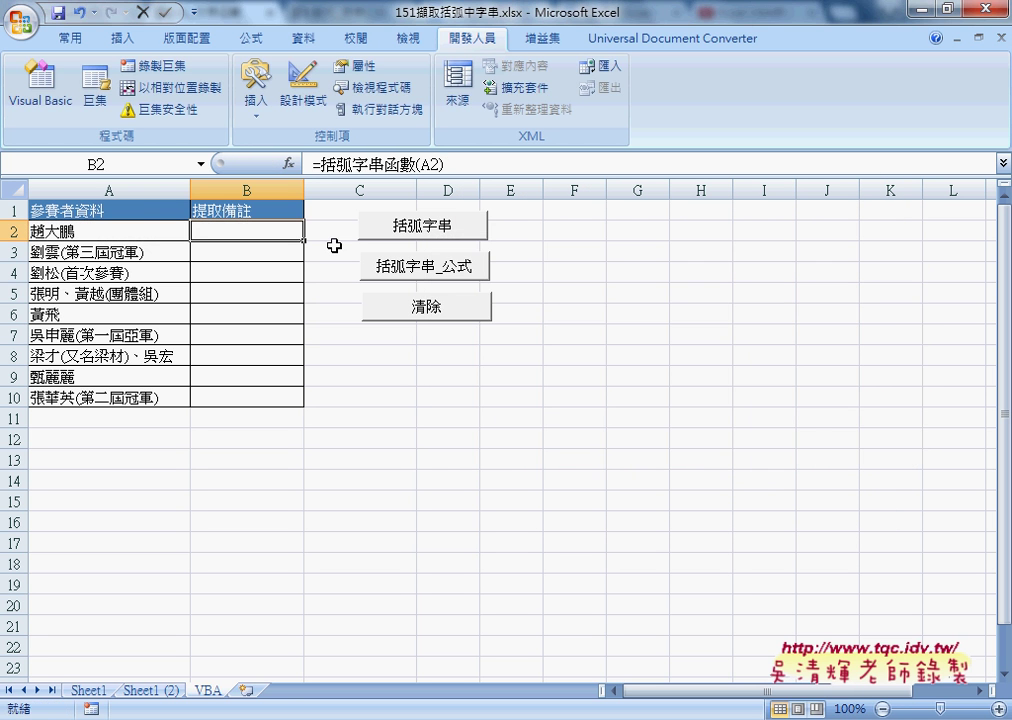
left_click_drag(303, 240, 308, 407)
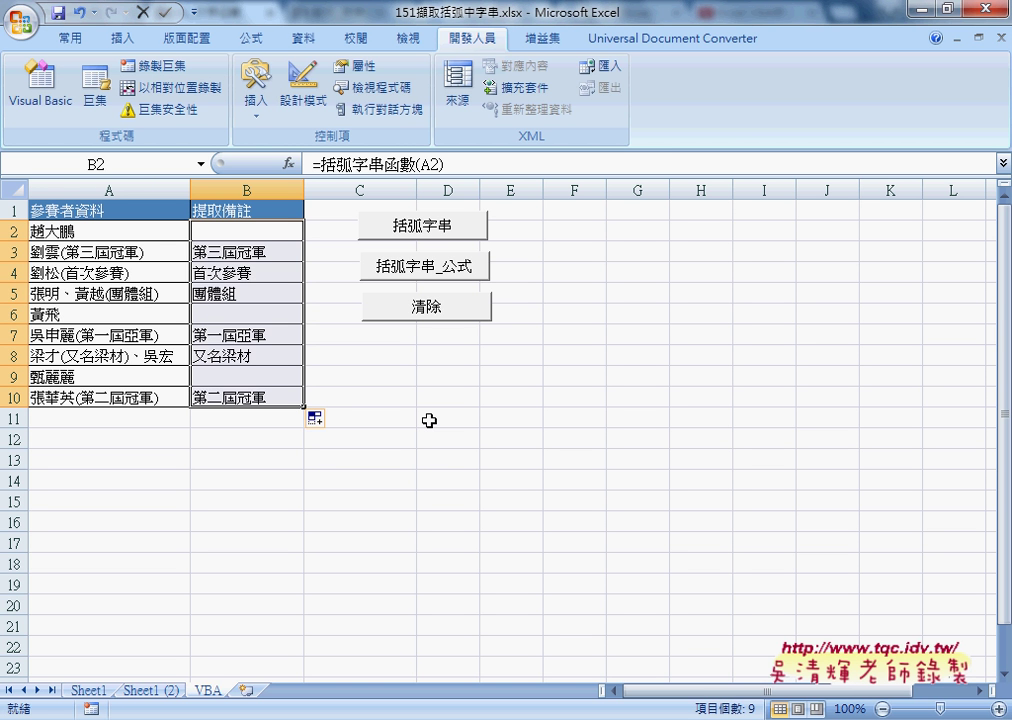
key("Delete")
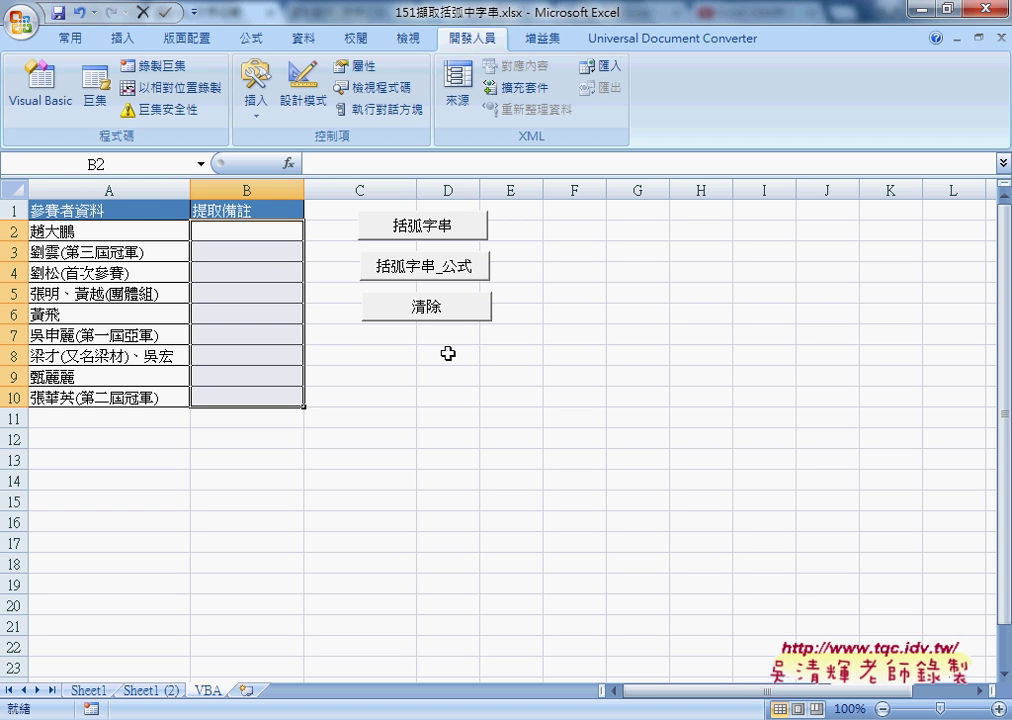
- Open the Visual Basic Editor beside the worksheet, put the cursor in the 清除 macro, and open Insert
left_click(40, 95)
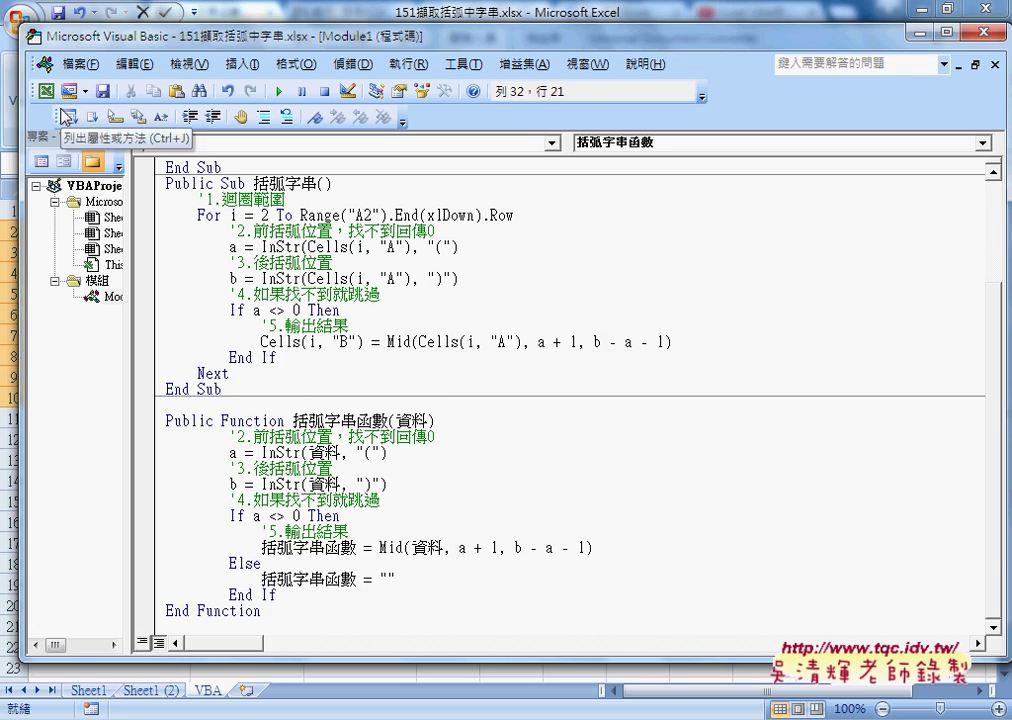
mouse_move(480, 20)
left_mouse_down()
mouse_move(485, 57)
mouse_move(638, 49)
left_mouse_up()
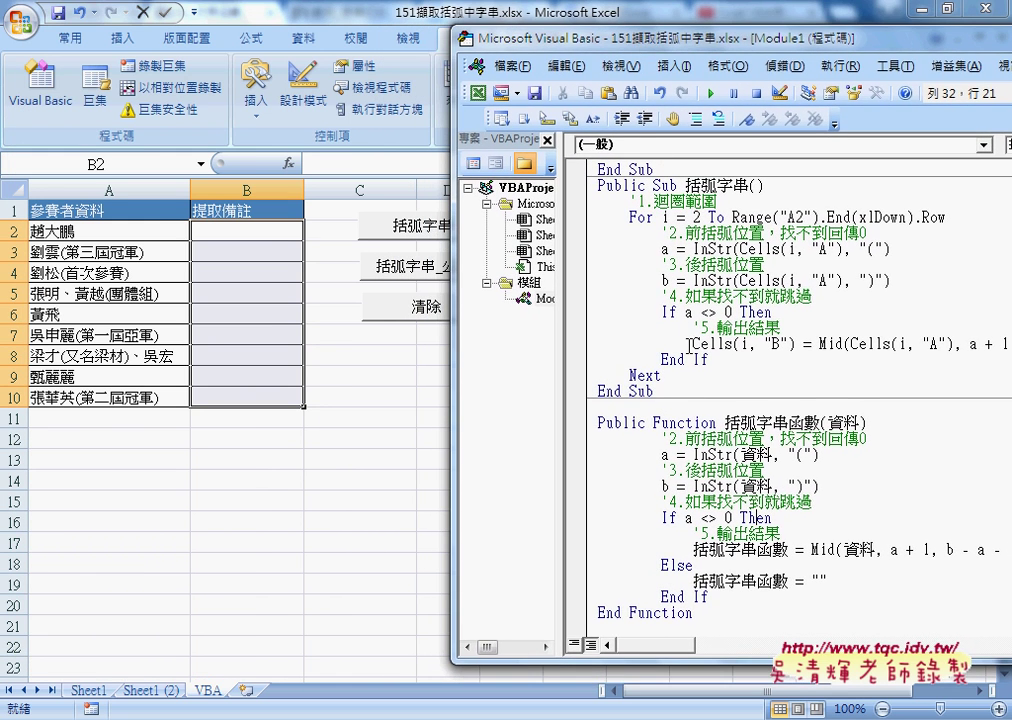
scroll(525, 423, "up", 3)
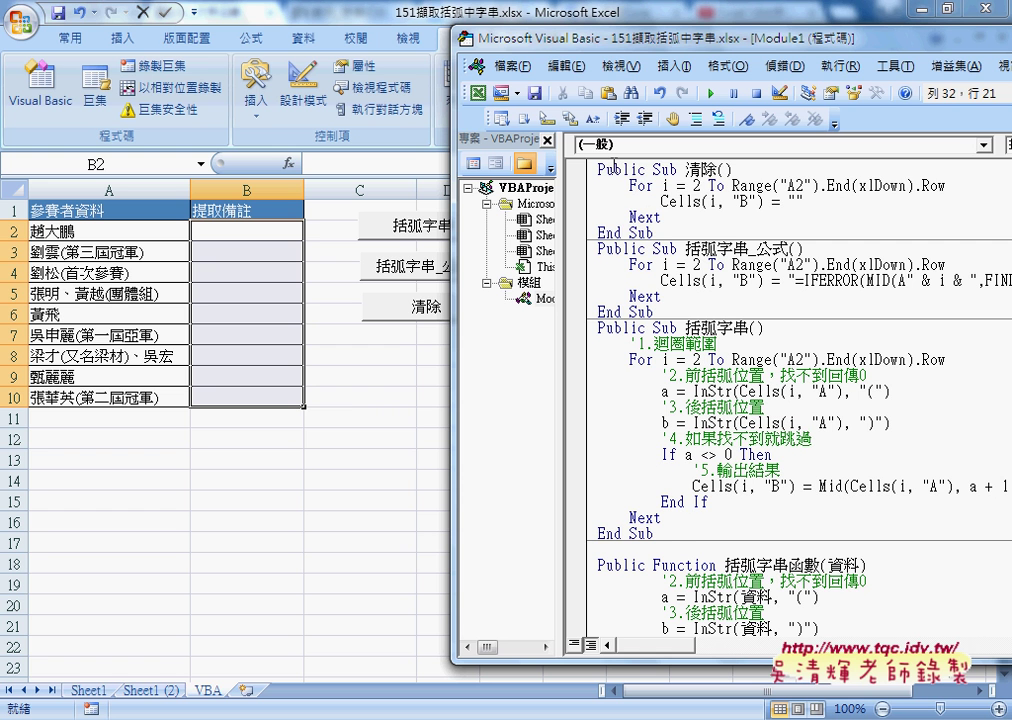
mouse_move(597, 170)
left_mouse_down()
mouse_move(727, 185)
mouse_move(725, 228)
left_mouse_up()
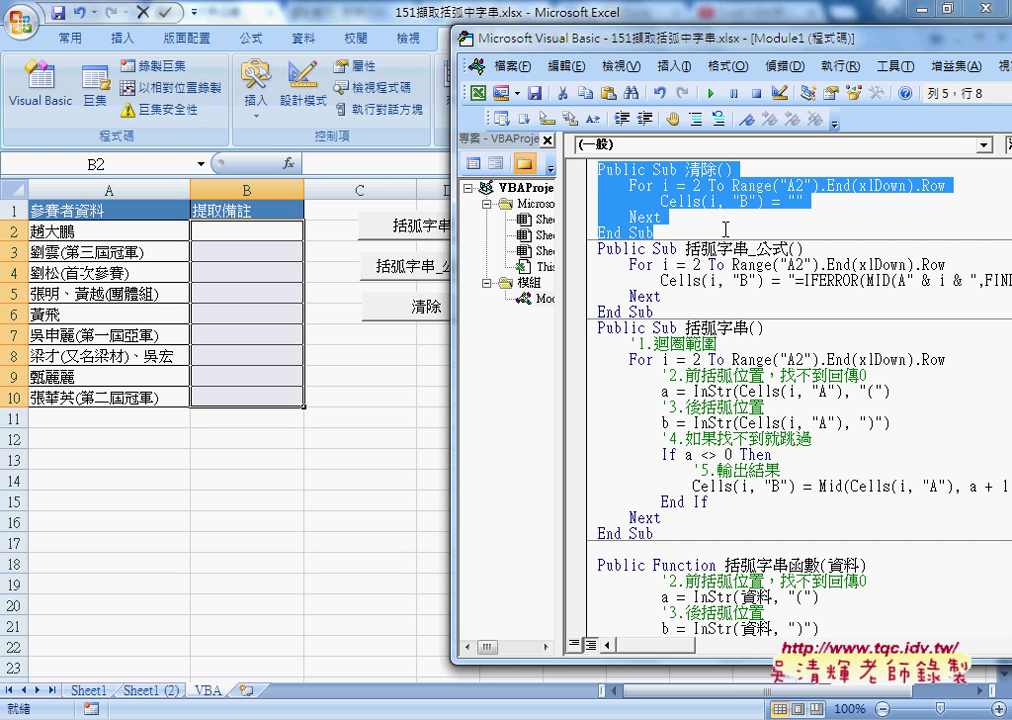
left_click(663, 201)
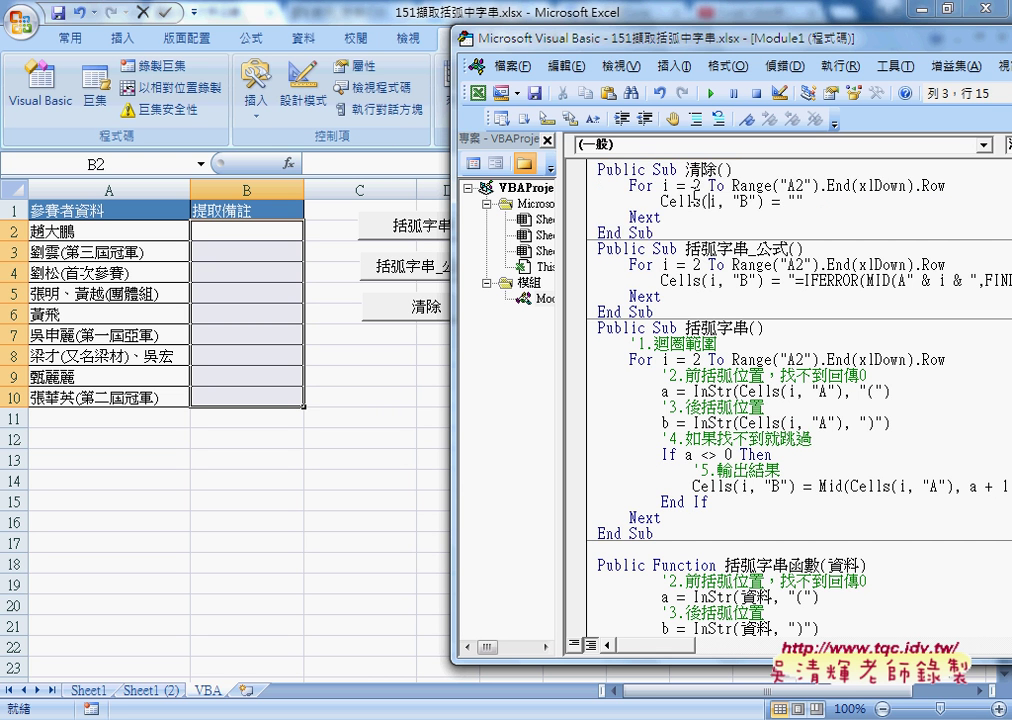
left_click(674, 65)
- Open the Add Procedure dialog, point out Sub vs Function, then cancel it without adding anything
left_click(698, 90)
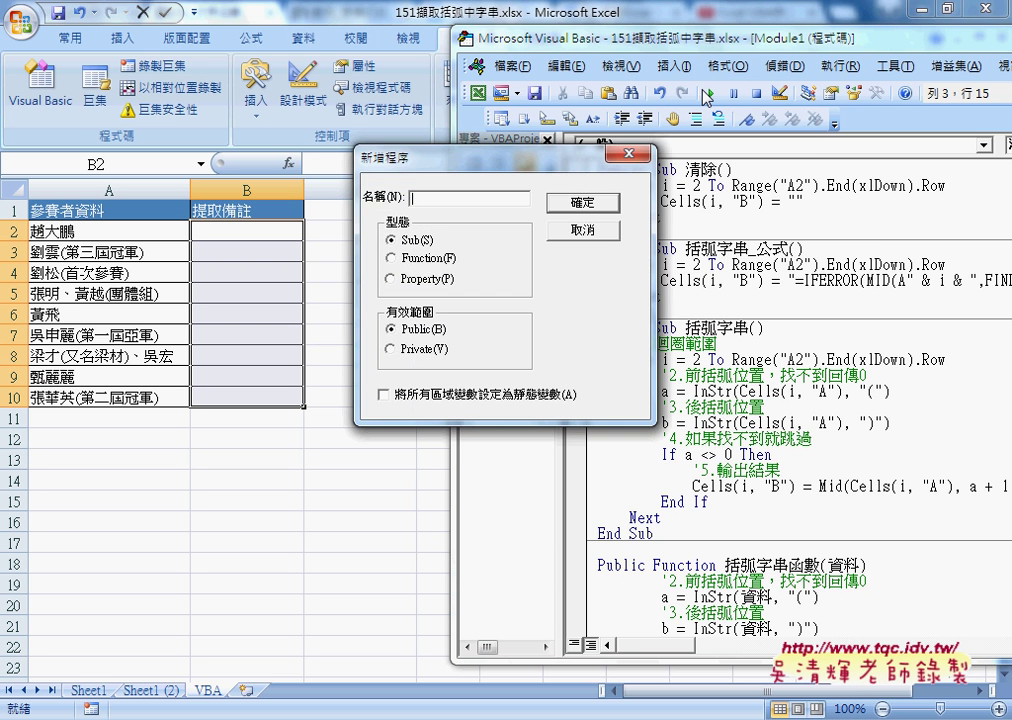
left_click_drag(519, 175, 724, 210)
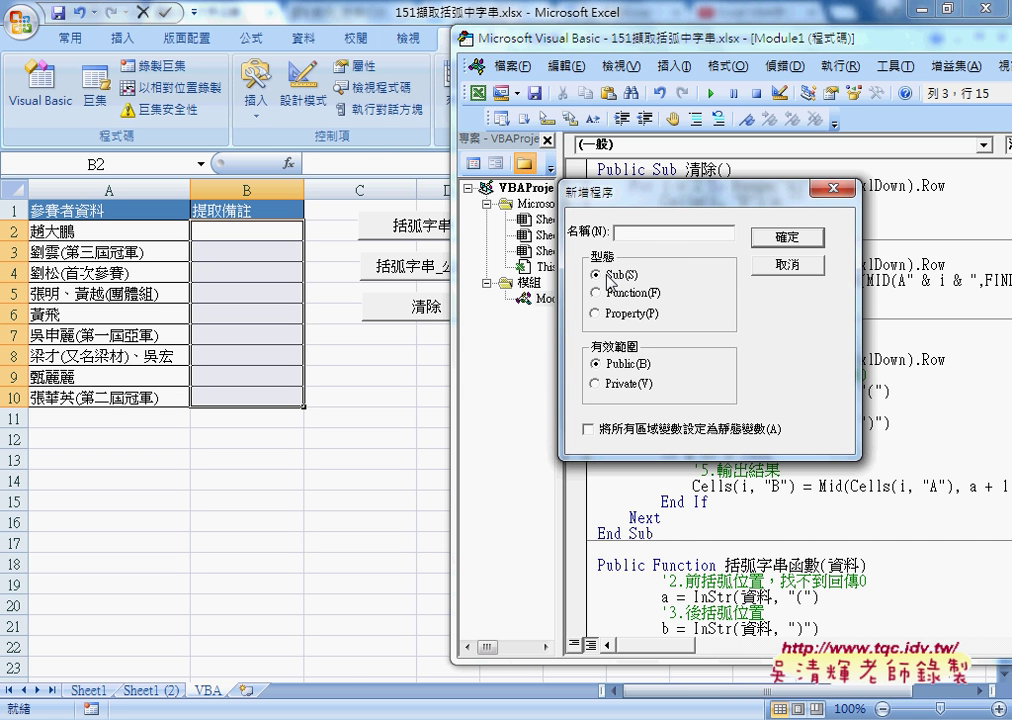
left_click_drag(458, 286, 462, 320)
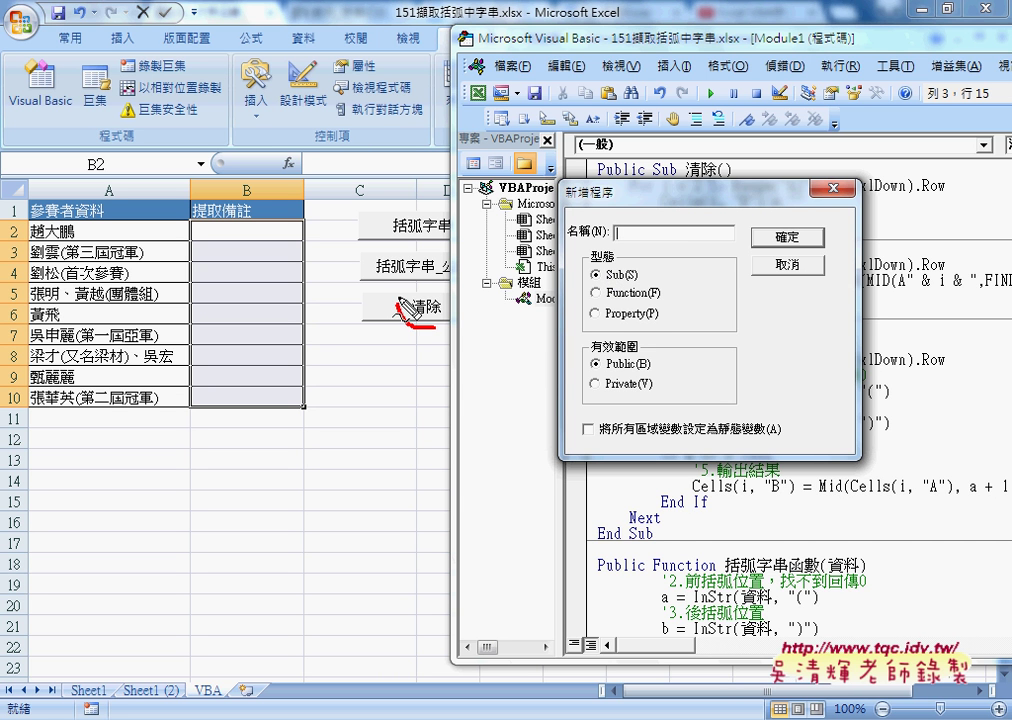
mouse_move(638, 262)
left_mouse_down()
mouse_move(592, 270)
mouse_move(660, 300)
left_mouse_up()
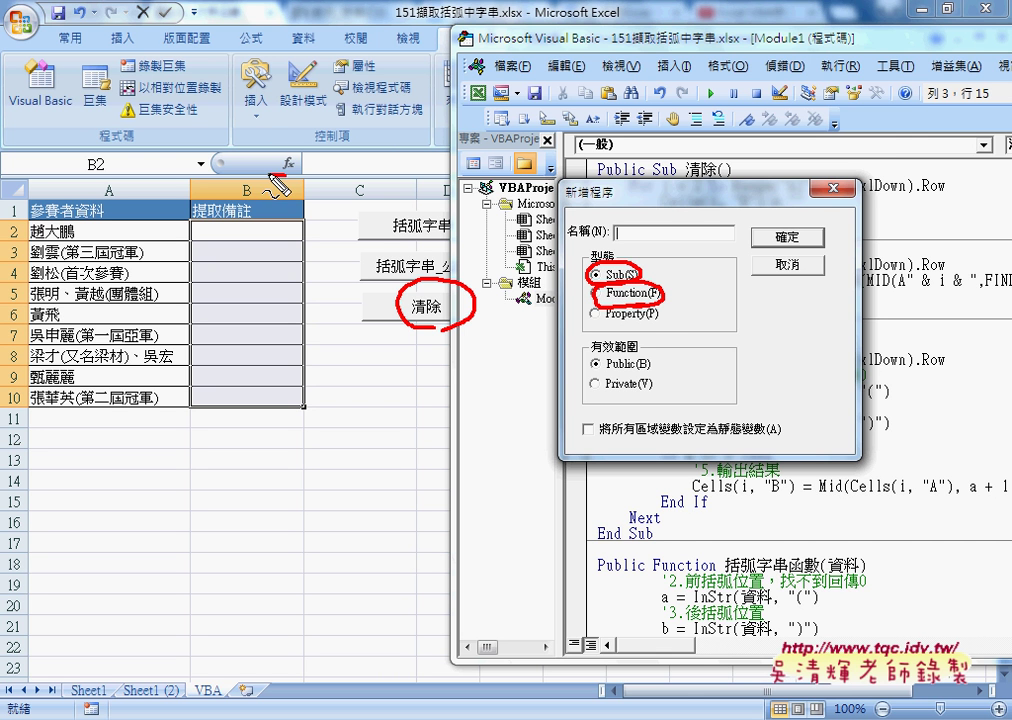
left_click_drag(292, 146, 272, 176)
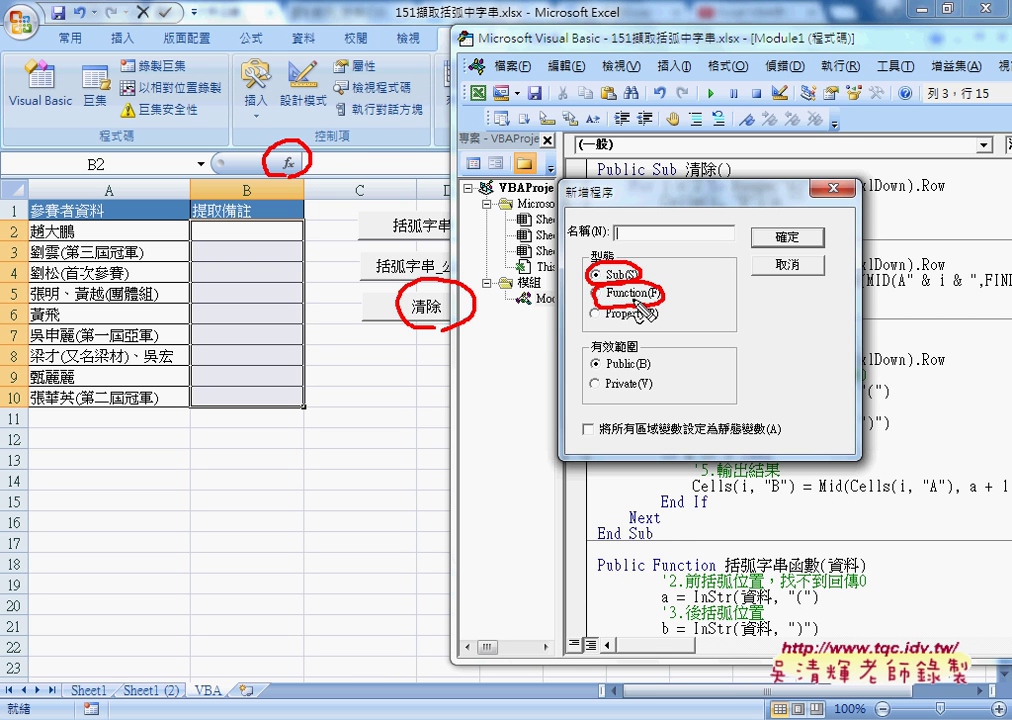
key("Escape")
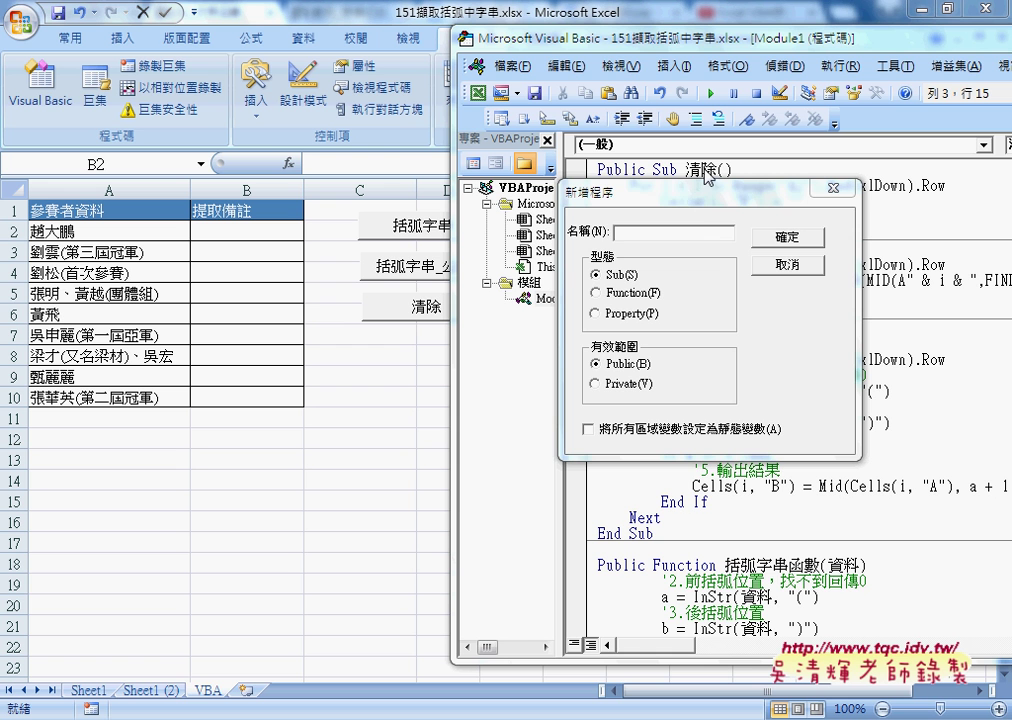
left_click(792, 265)
left_click_drag(589, 217, 589, 188)
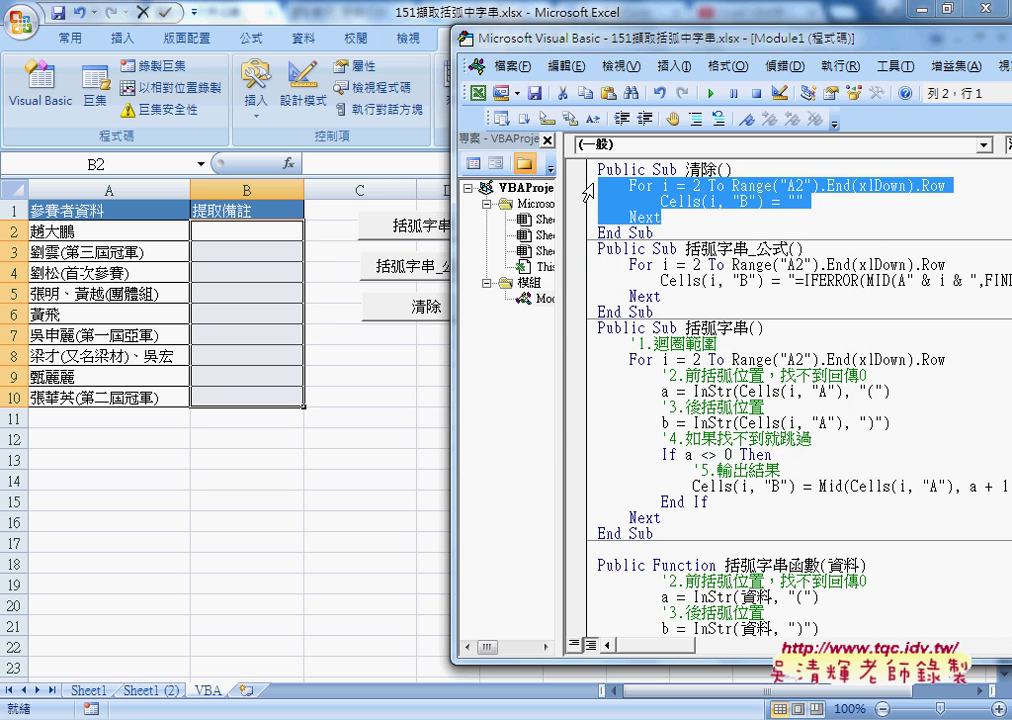
- Delete the For…Next loop from the 清除 macro, then restore it with undo
key("Delete")
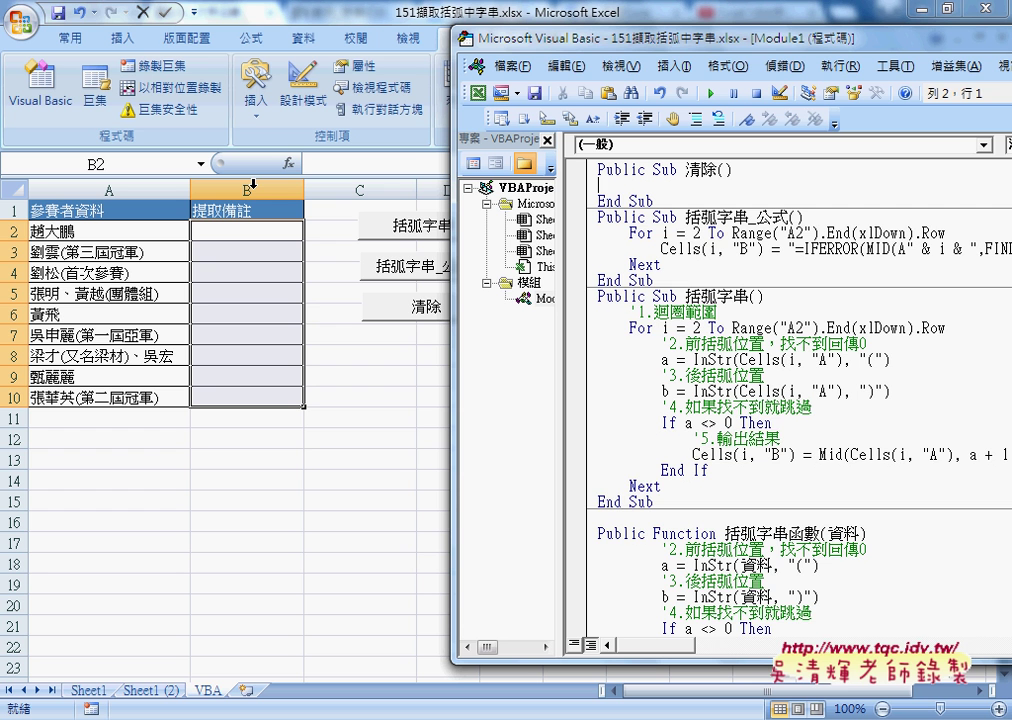
key("ctrl+z")
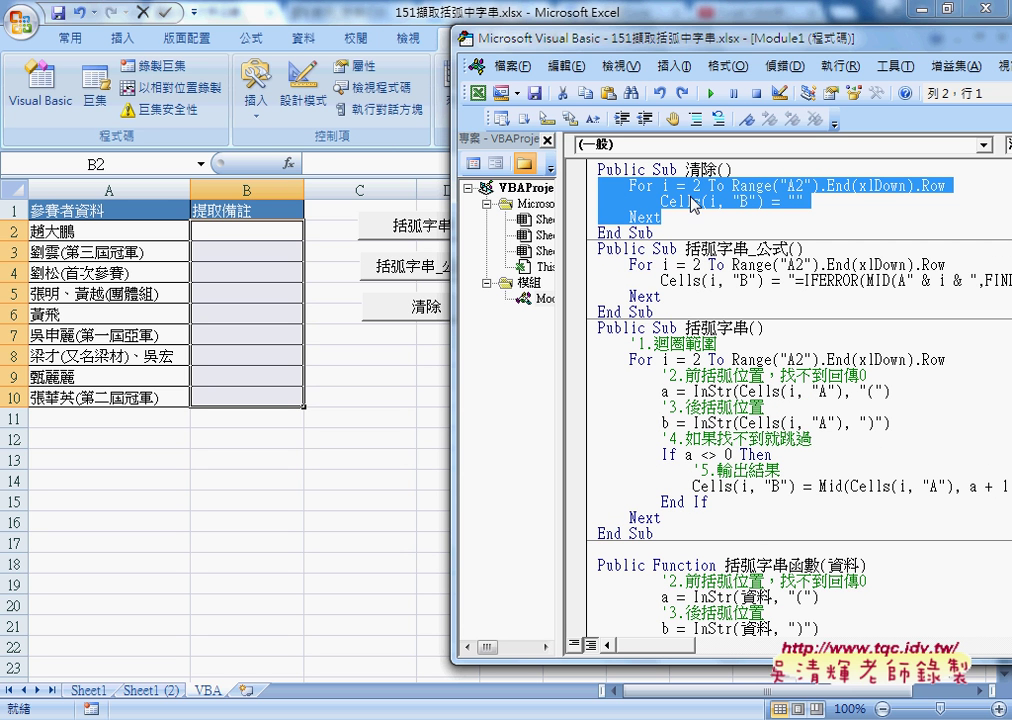
left_click(645, 185)
- Walk through the 清除 loop's start row 2, last-row expression and Cells(i, "B") line, then narrow the Project panel
left_click_drag(645, 185, 655, 186)
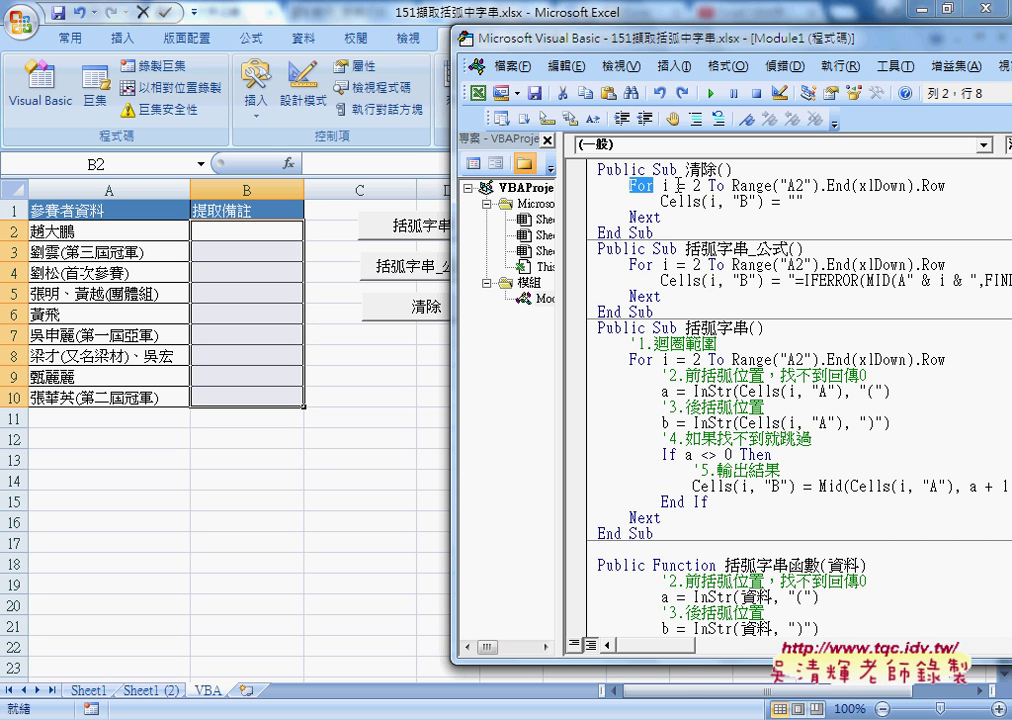
double_click(695, 185)
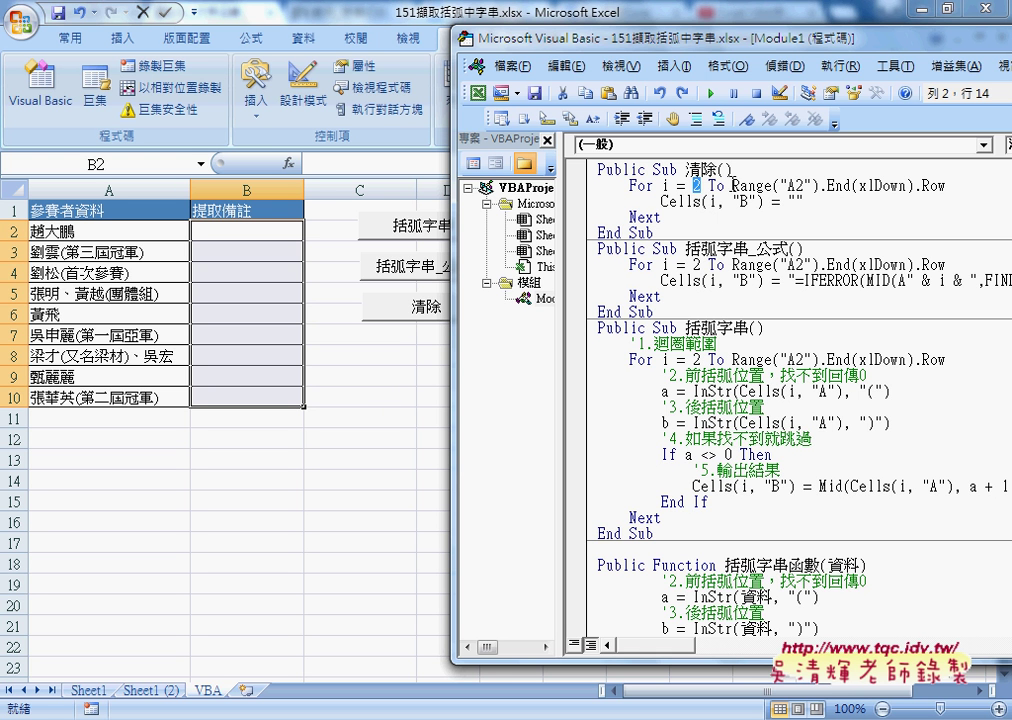
left_click_drag(733, 185, 820, 186)
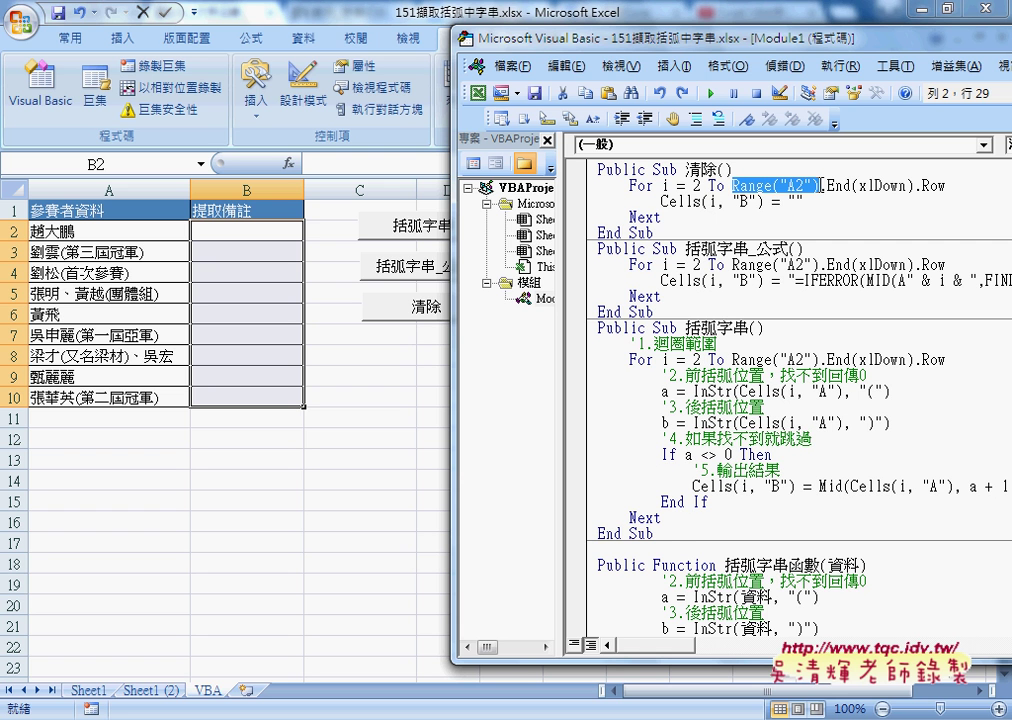
double_click(930, 185)
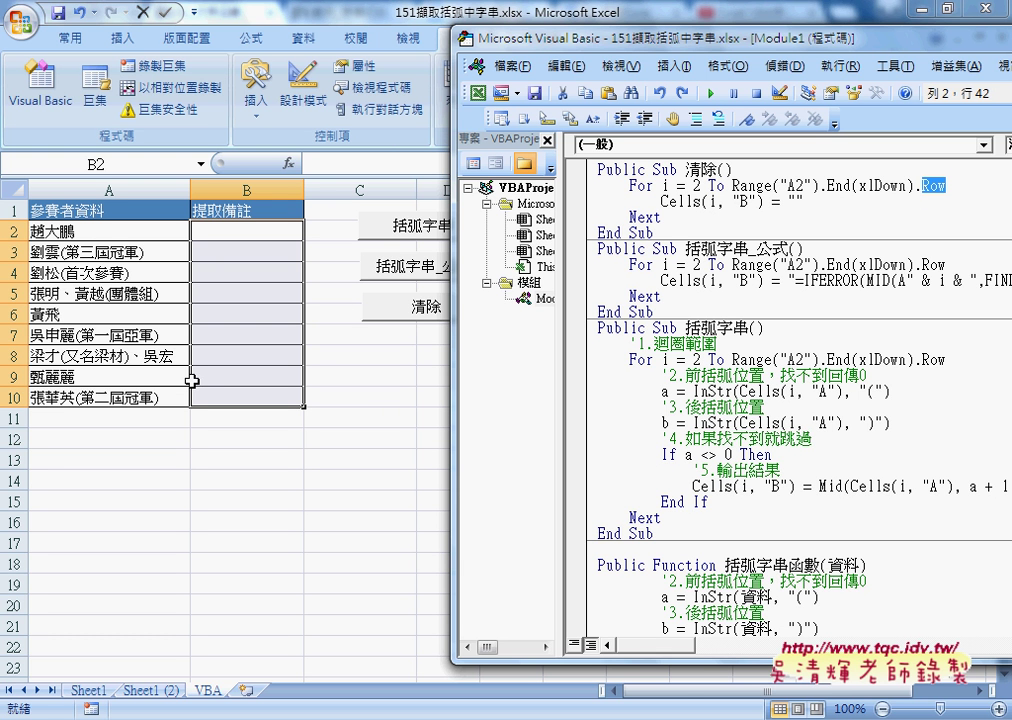
double_click(697, 185)
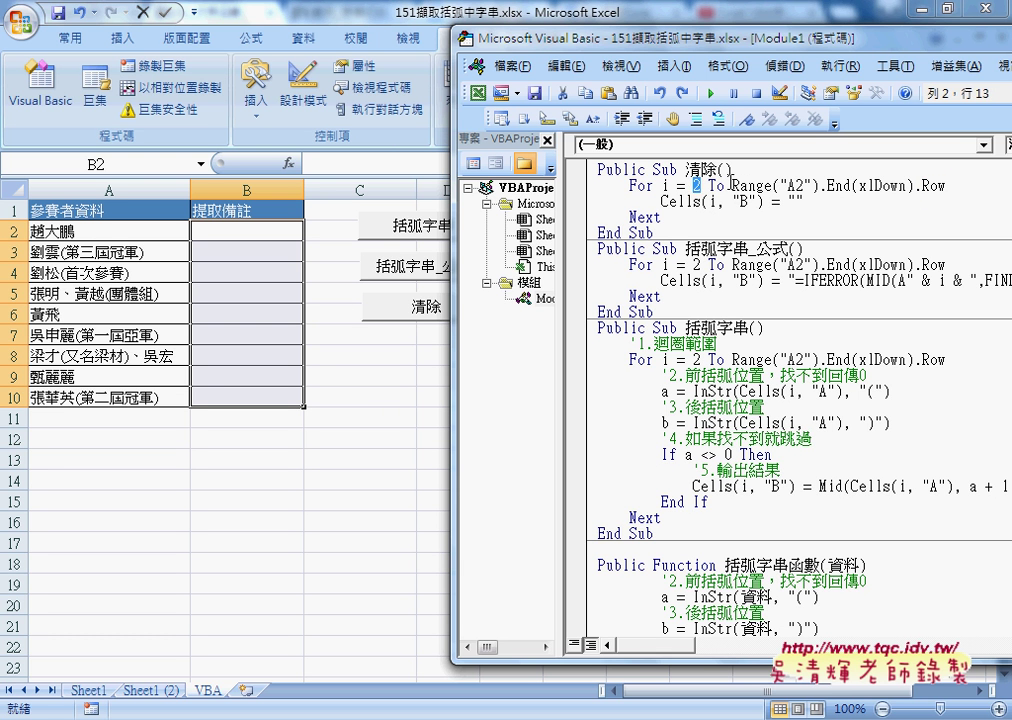
mouse_move(732, 185)
left_mouse_down()
mouse_move(912, 187)
mouse_move(734, 185)
left_mouse_up()
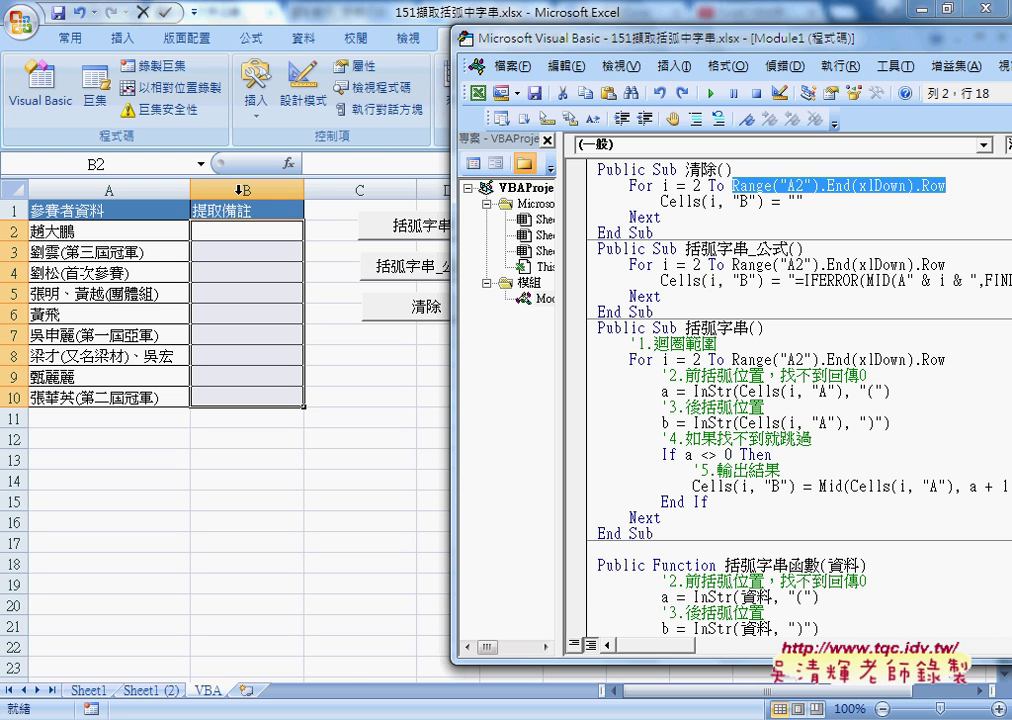
left_click(713, 201)
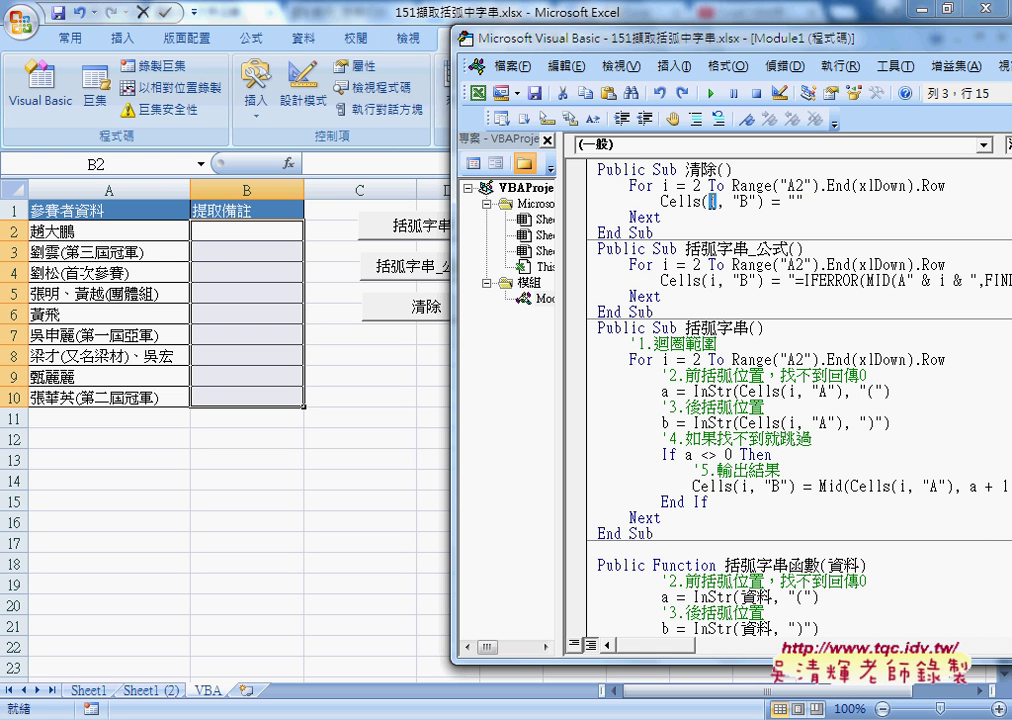
left_click_drag(733, 202, 804, 203)
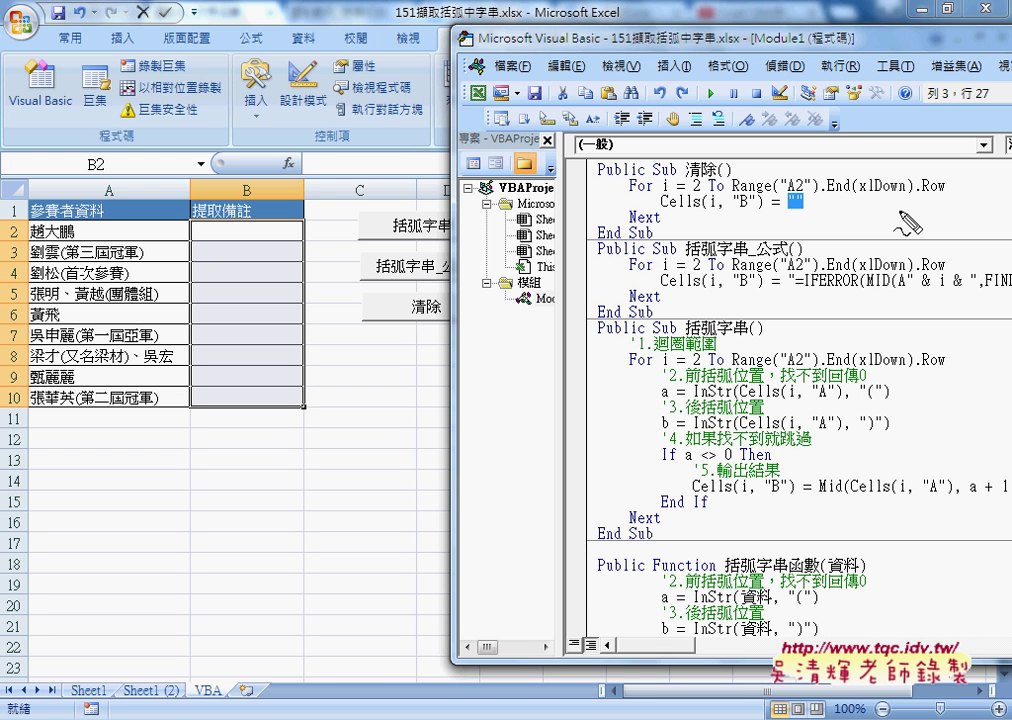
mouse_move(806, 190)
left_mouse_down()
mouse_move(805, 210)
mouse_move(750, 230)
left_mouse_up()
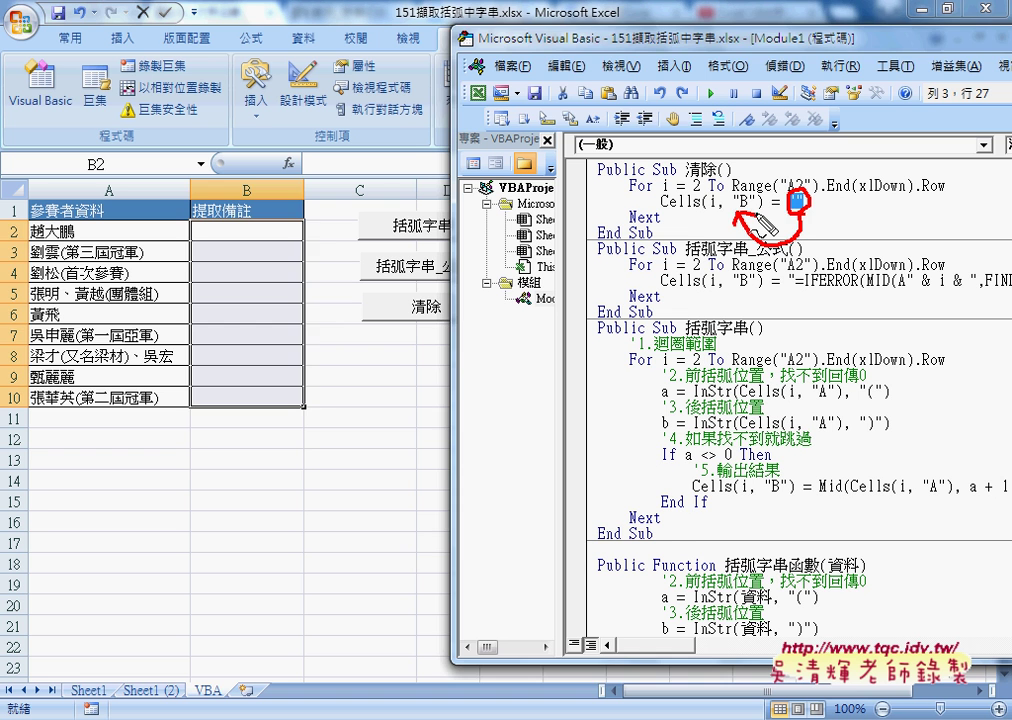
key("Escape")
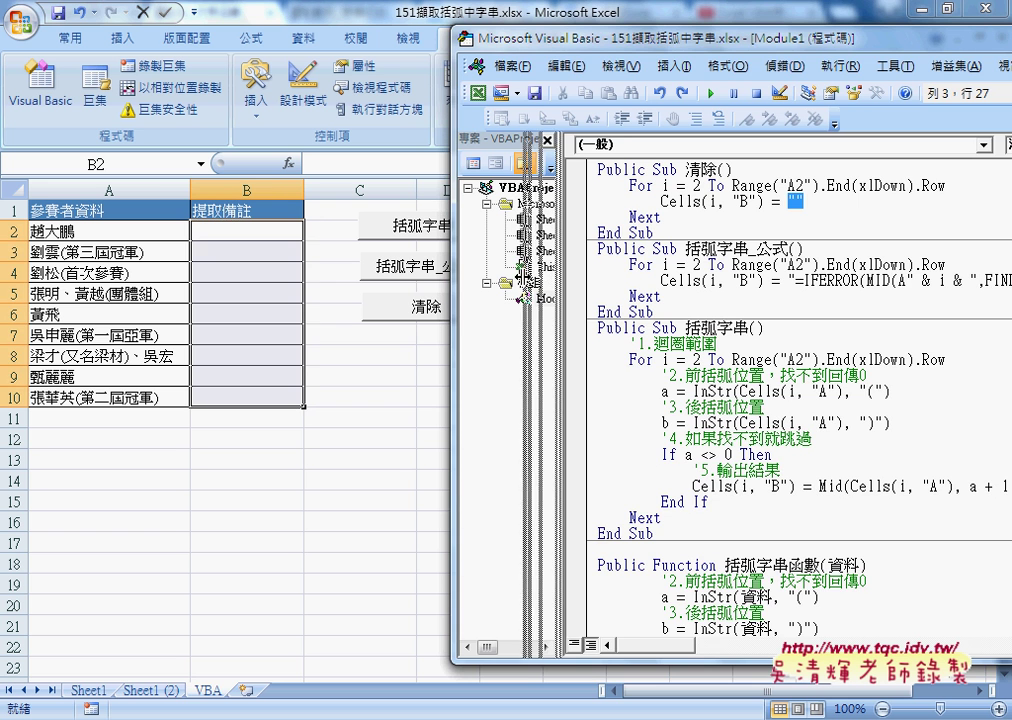
left_click_drag(567, 287, 530, 287)
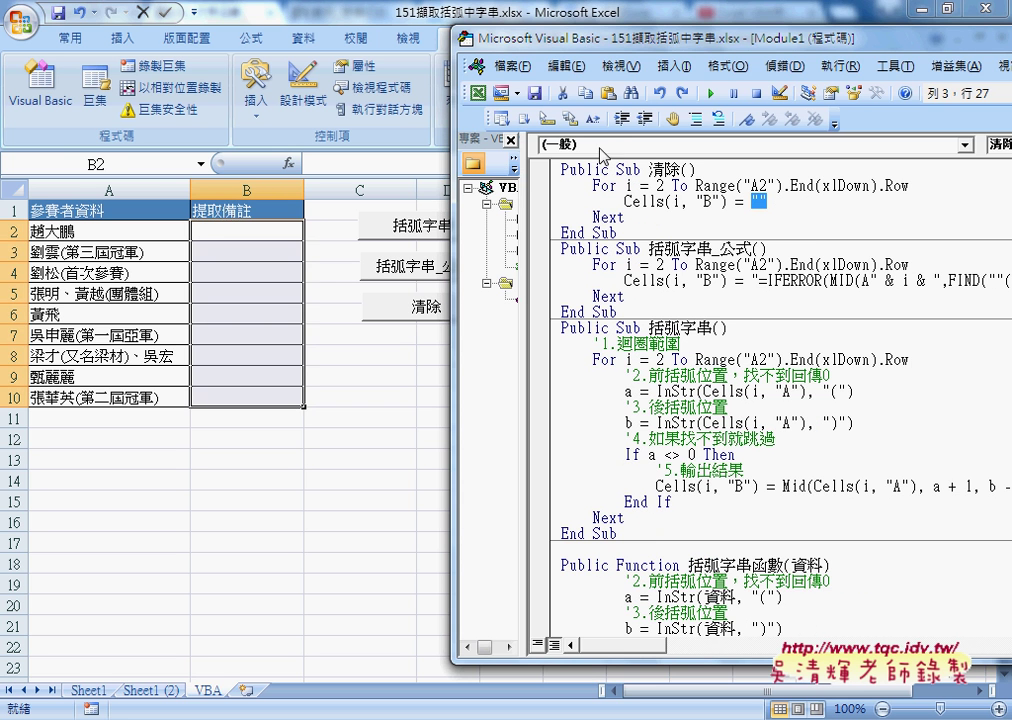
- Run 括弧字串_公式 to fill column B, then inspect Sheet1's B2 IFERROR formula without changing it
left_click(356, 272)
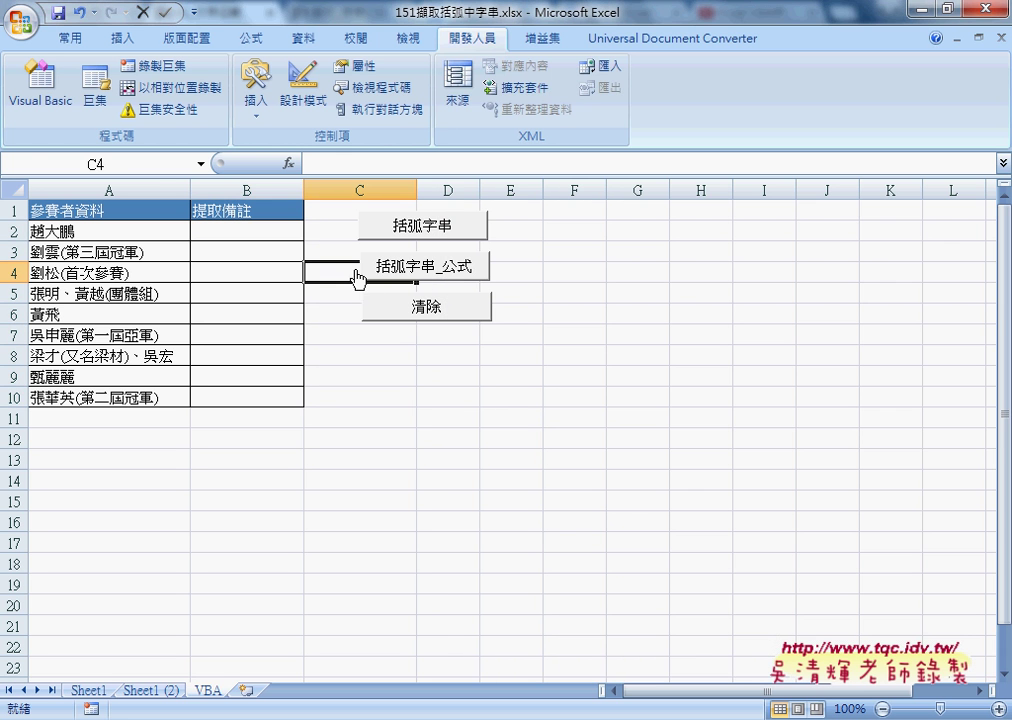
left_click(429, 274)
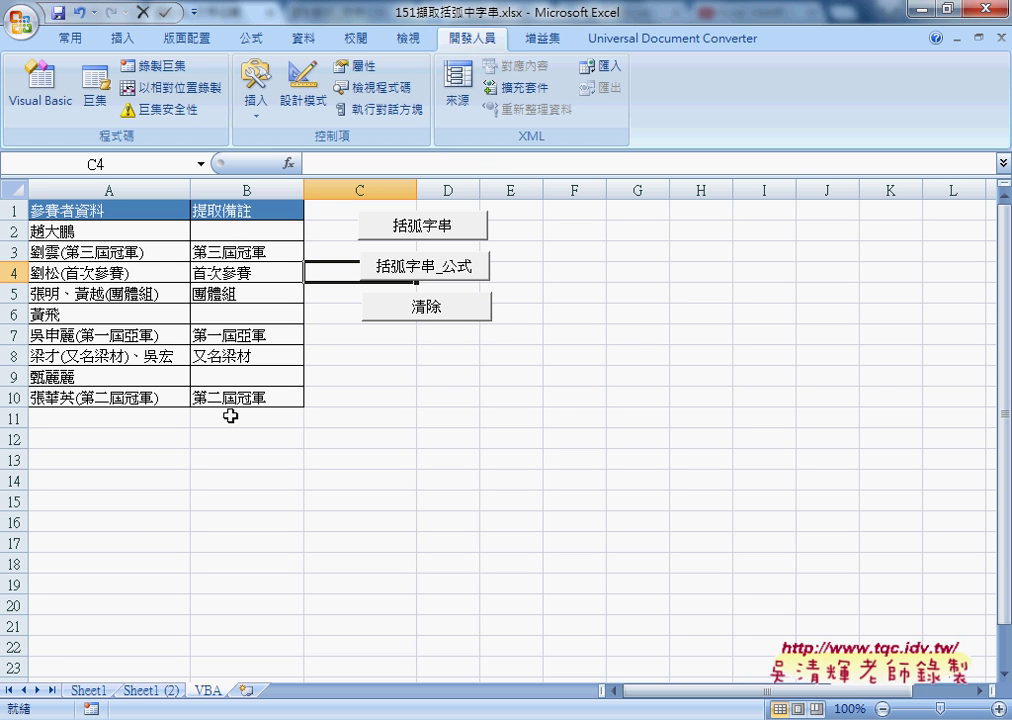
left_click(88, 690)
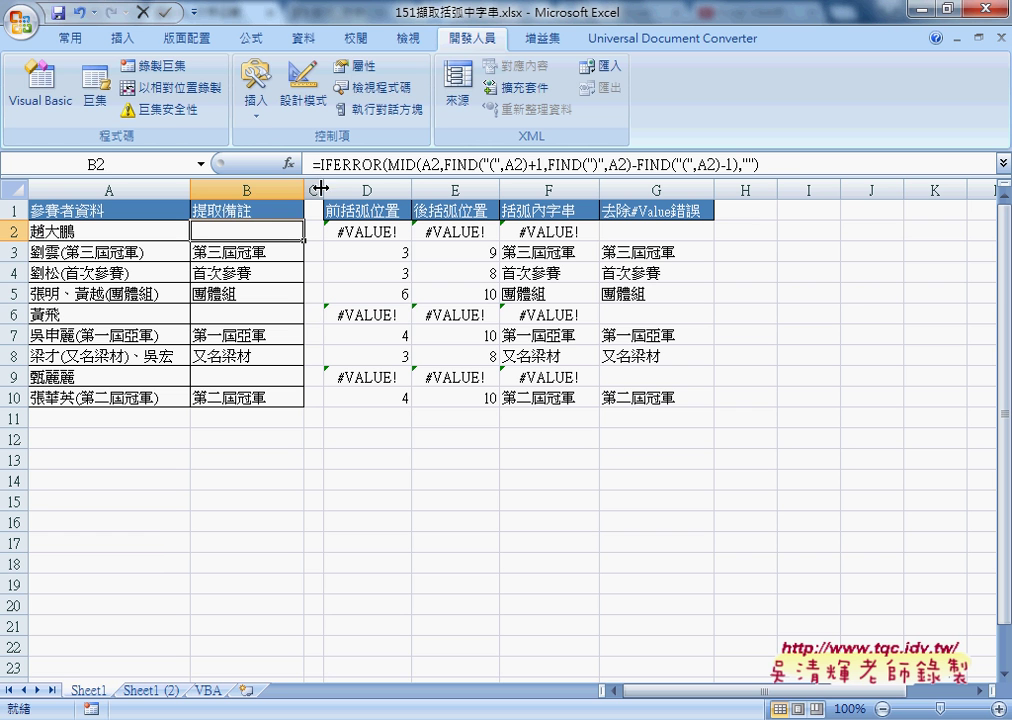
left_click_drag(311, 163, 800, 167)
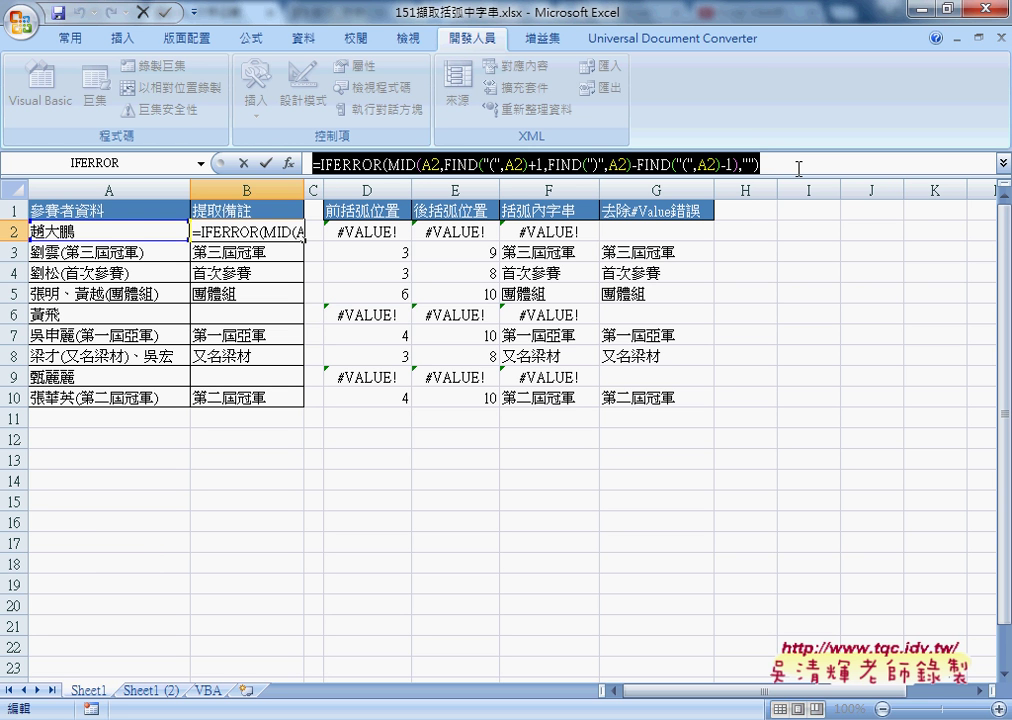
left_click(243, 163)
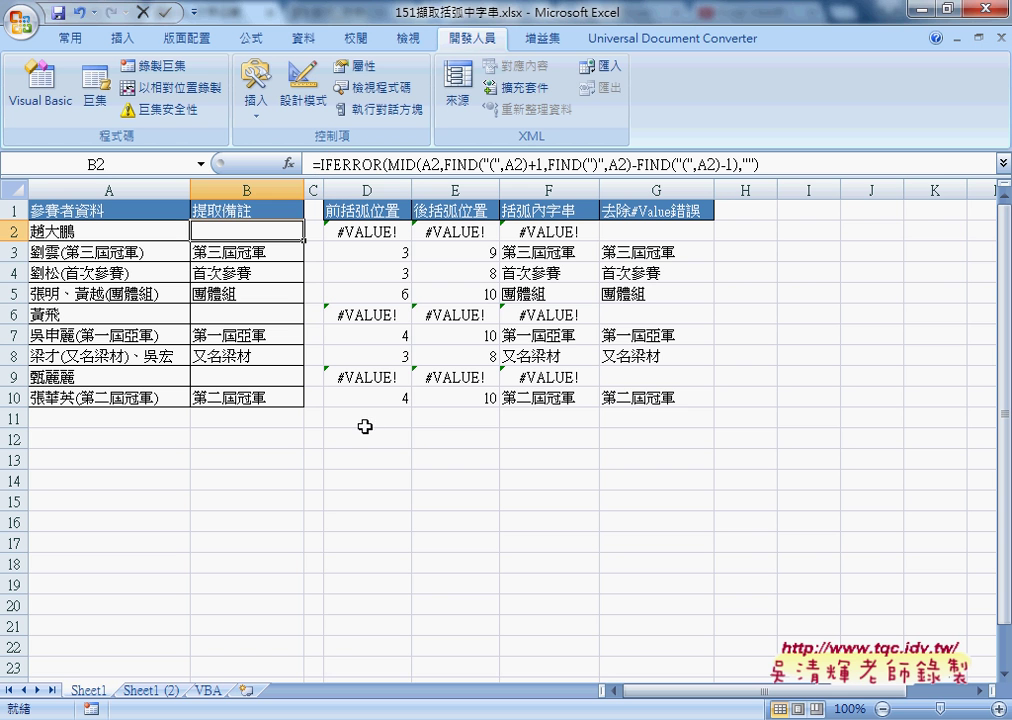
key("alt+Tab")
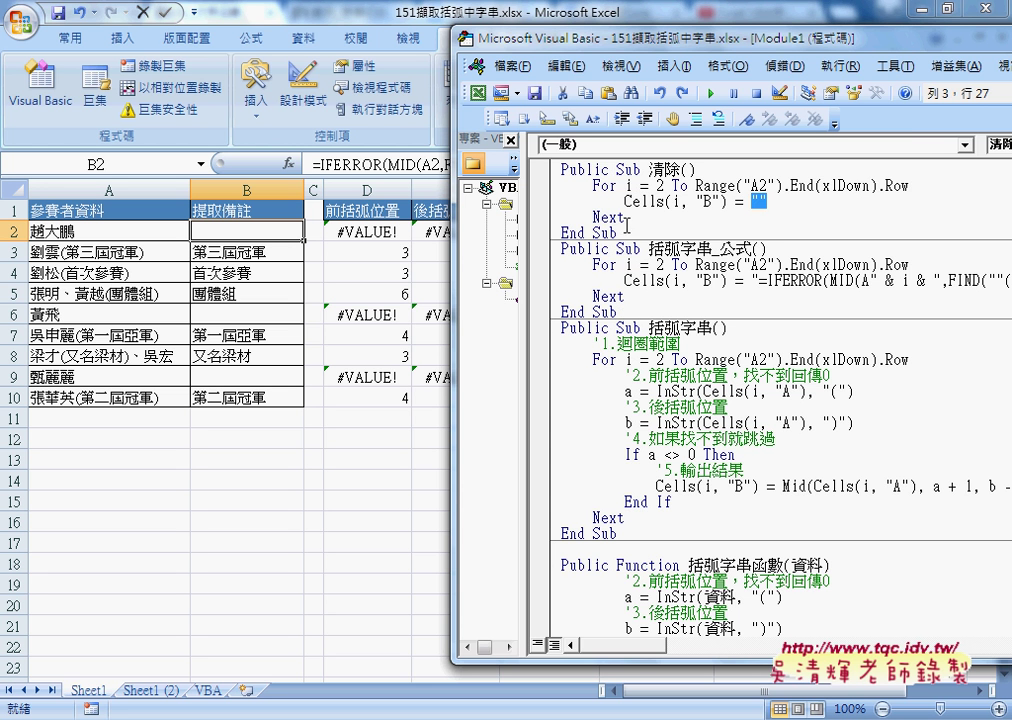
- Highlight the 清除 and 括弧字串_公式 macros and maximize the code window
left_click_drag(618, 233, 561, 172)
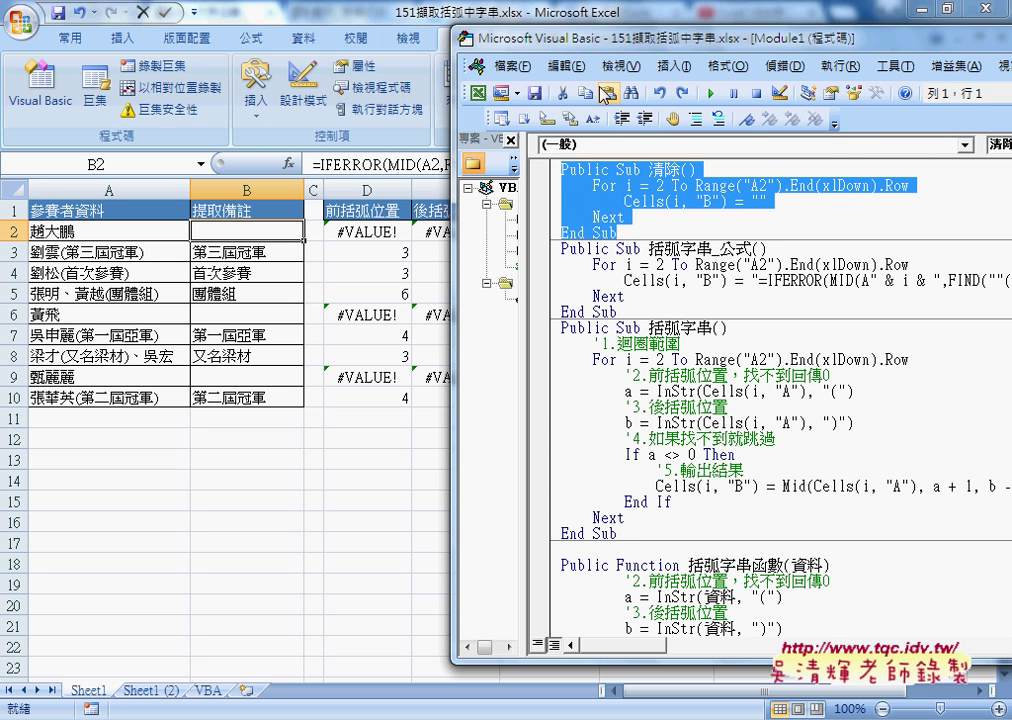
left_click_drag(560, 38, 340, 33)
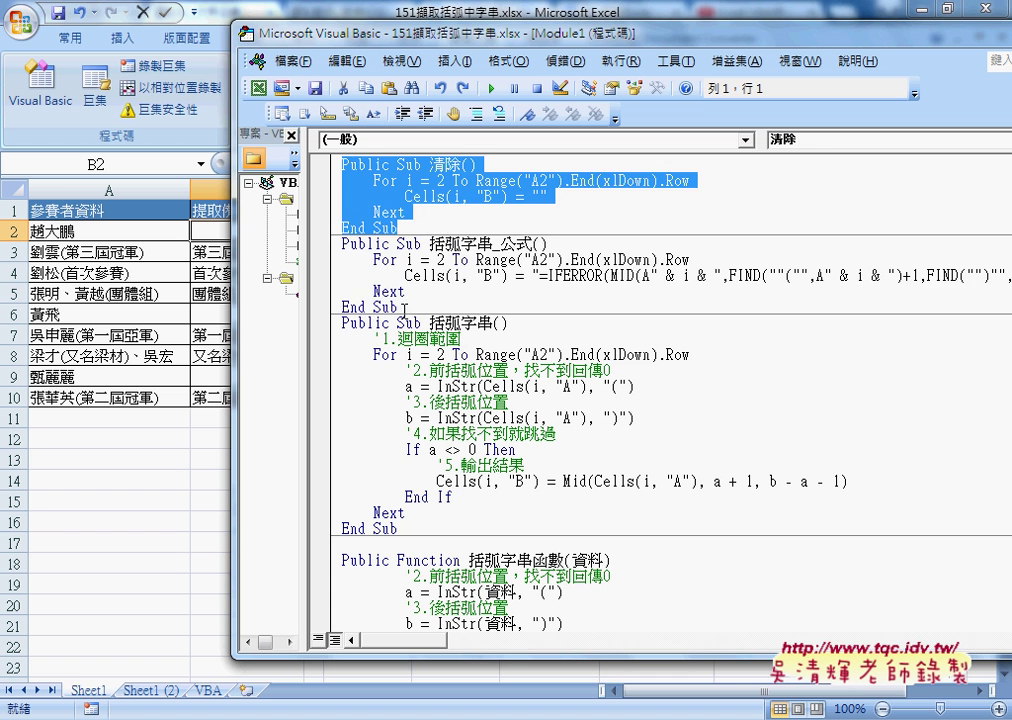
left_click_drag(352, 307, 354, 252)
left_click(467, 259)
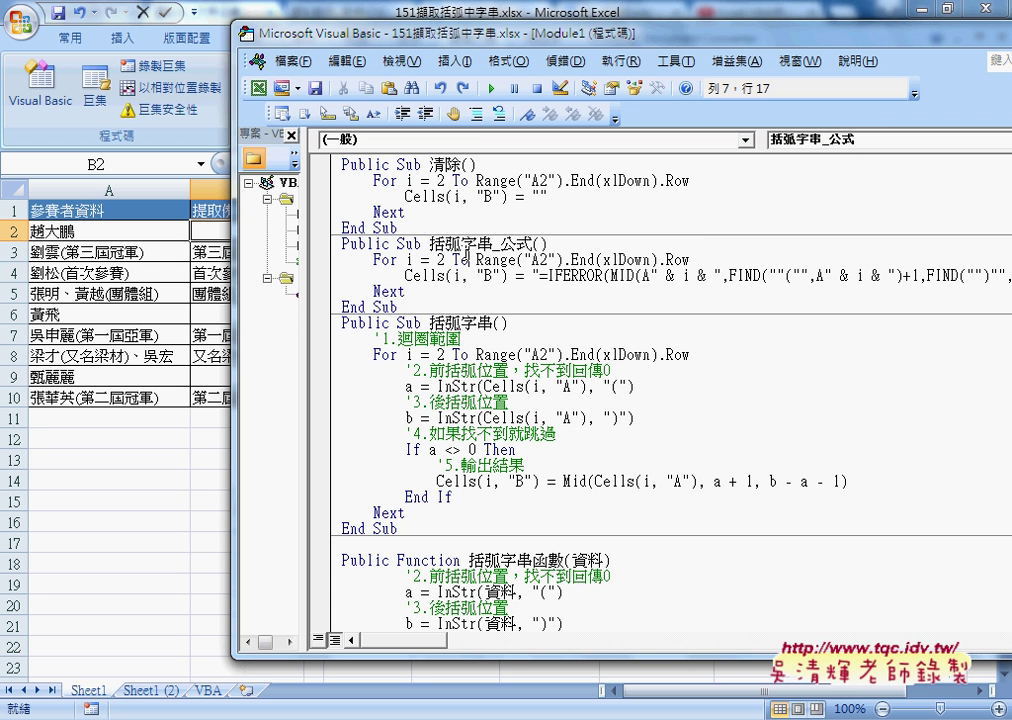
left_click_drag(429, 243, 1008, 276)
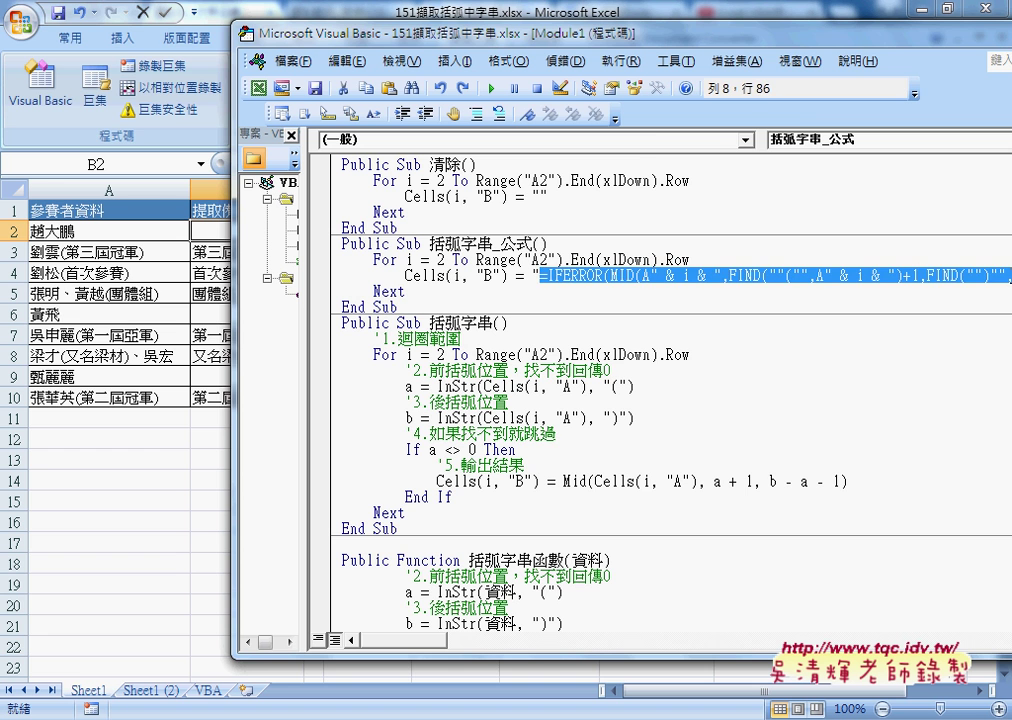
double_click(544, 33)
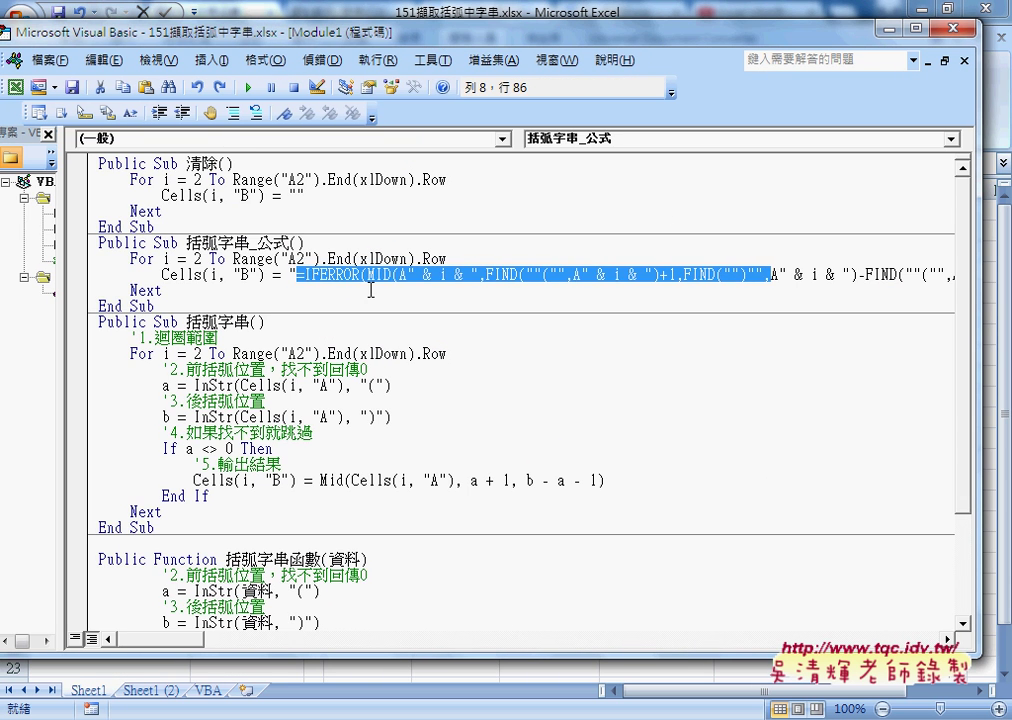
- Delete the IFERROR formula string from 括弧字串_公式's column B assignment, then return to Excel
left_click_drag(297, 274, 897, 275)
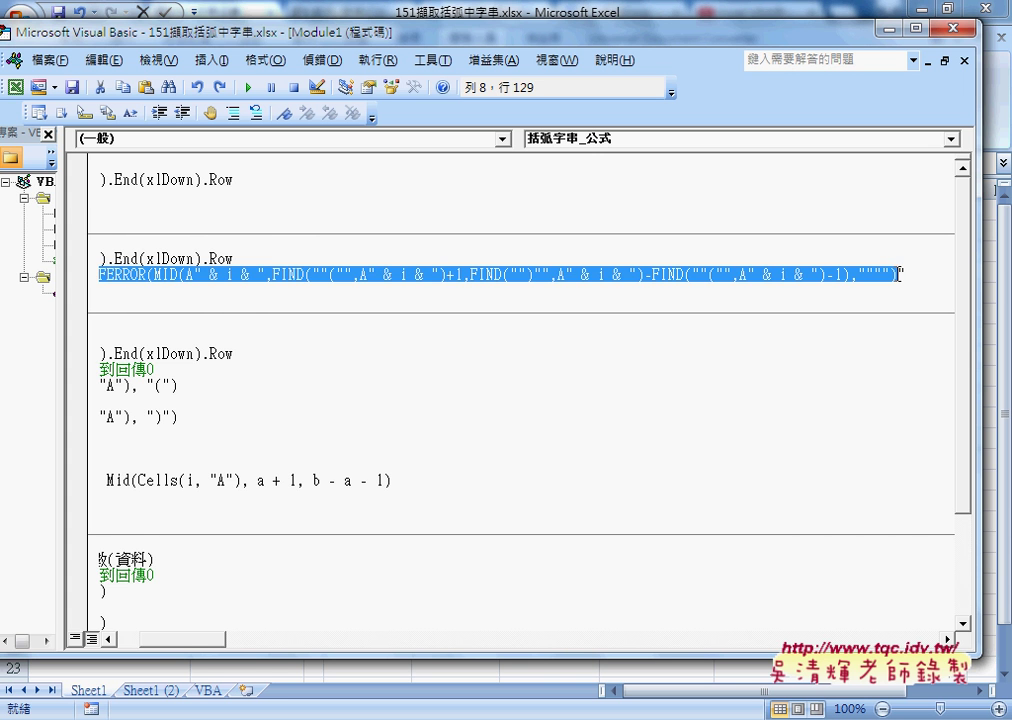
key("Delete")
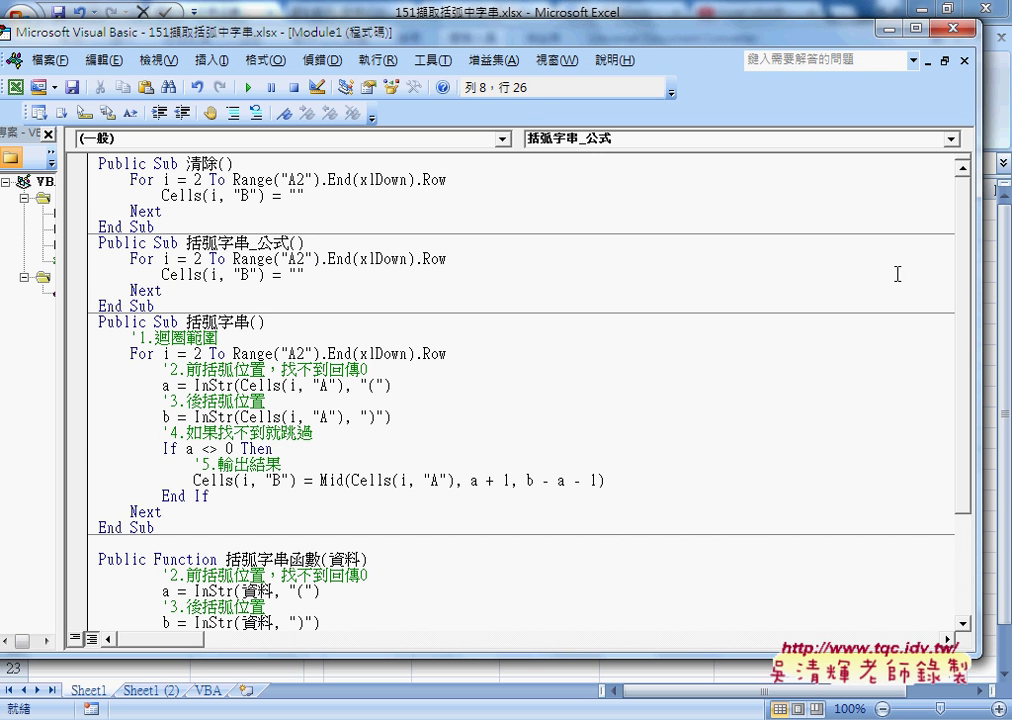
left_click_drag(430, 45, 626, 52)
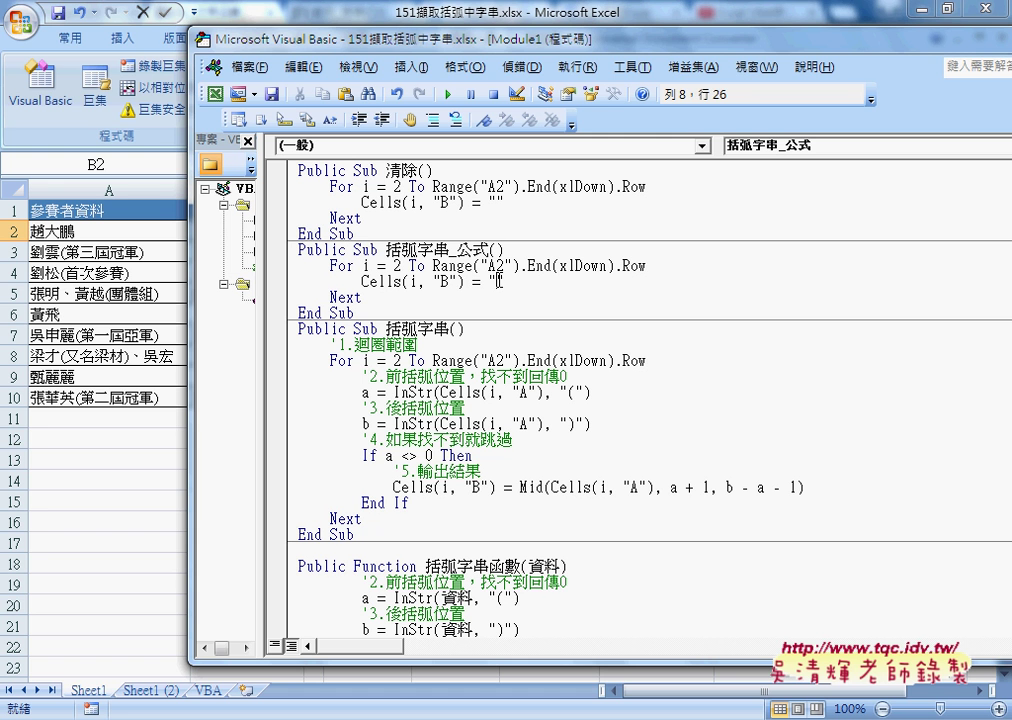
double_click(413, 281)
left_click_drag(433, 281, 457, 281)
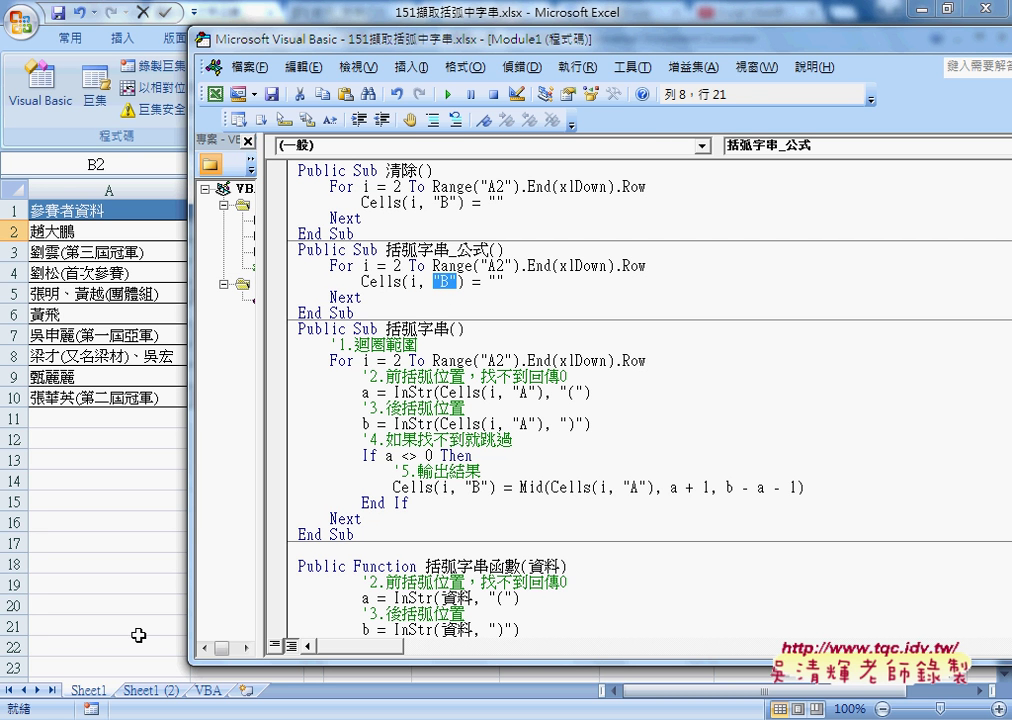
key("alt+F11")
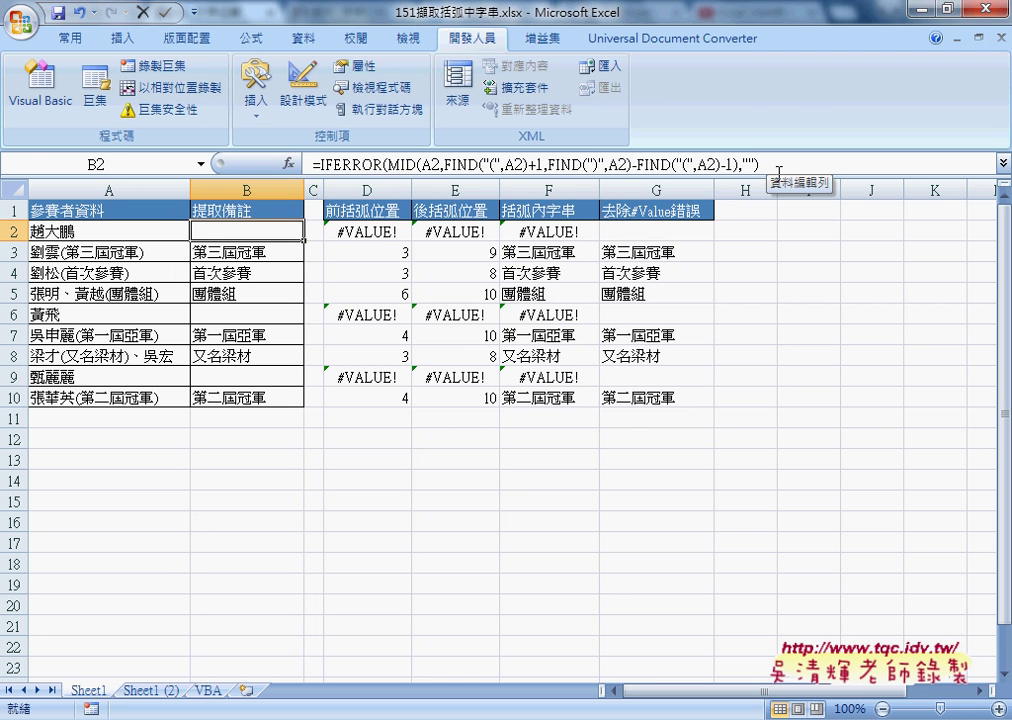
left_click_drag(778, 172, 312, 165)
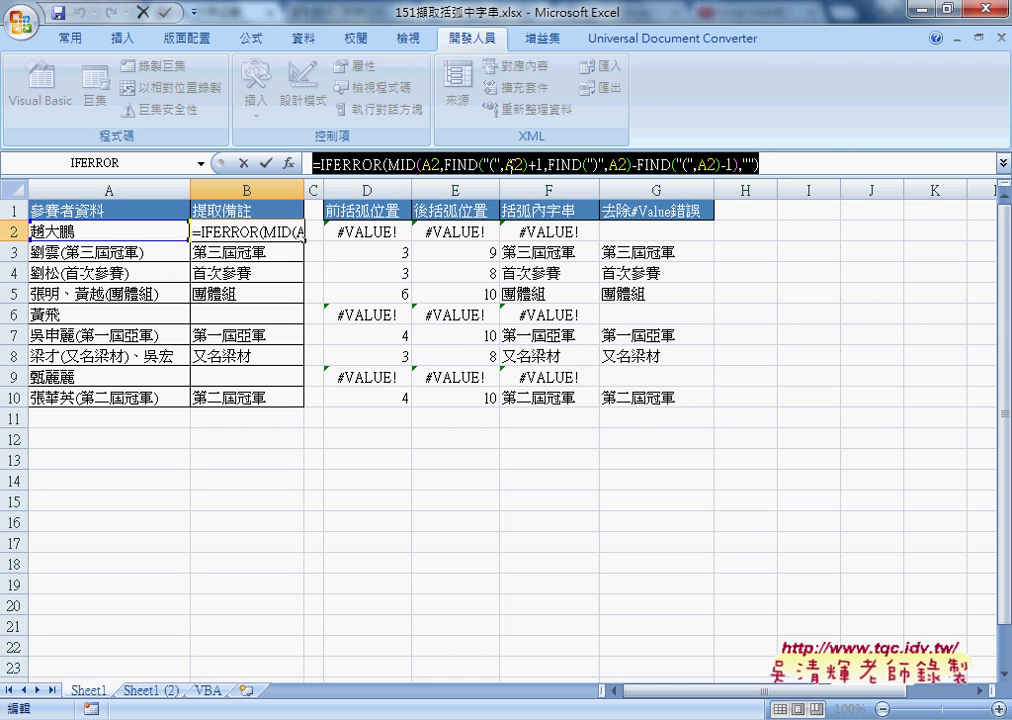
right_click(495, 170)
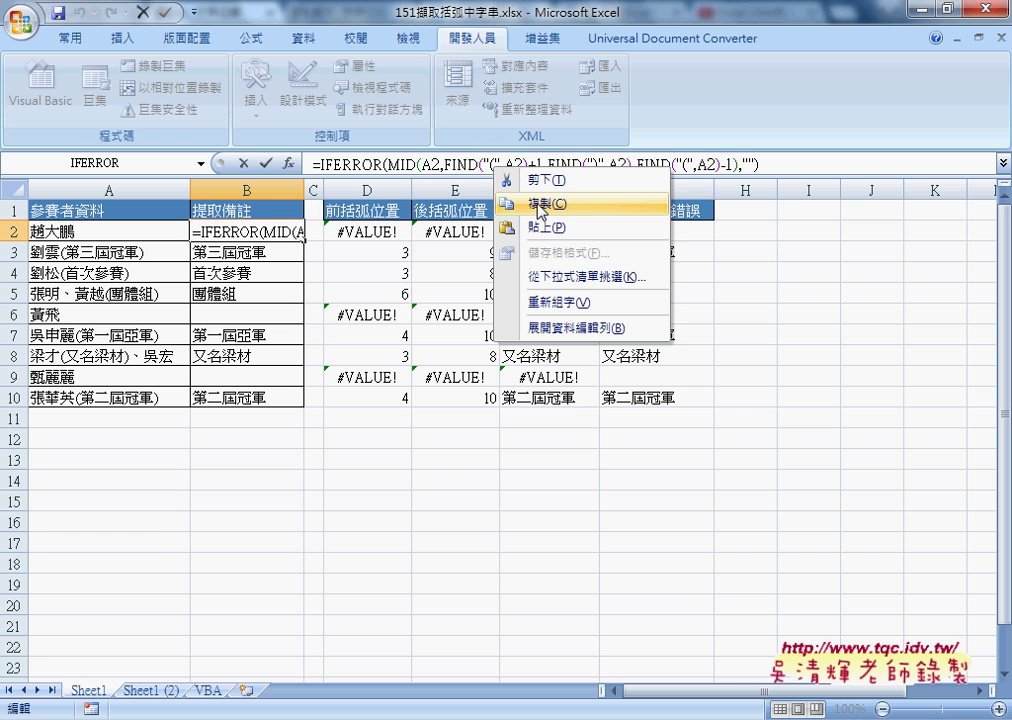
left_click(540, 205)
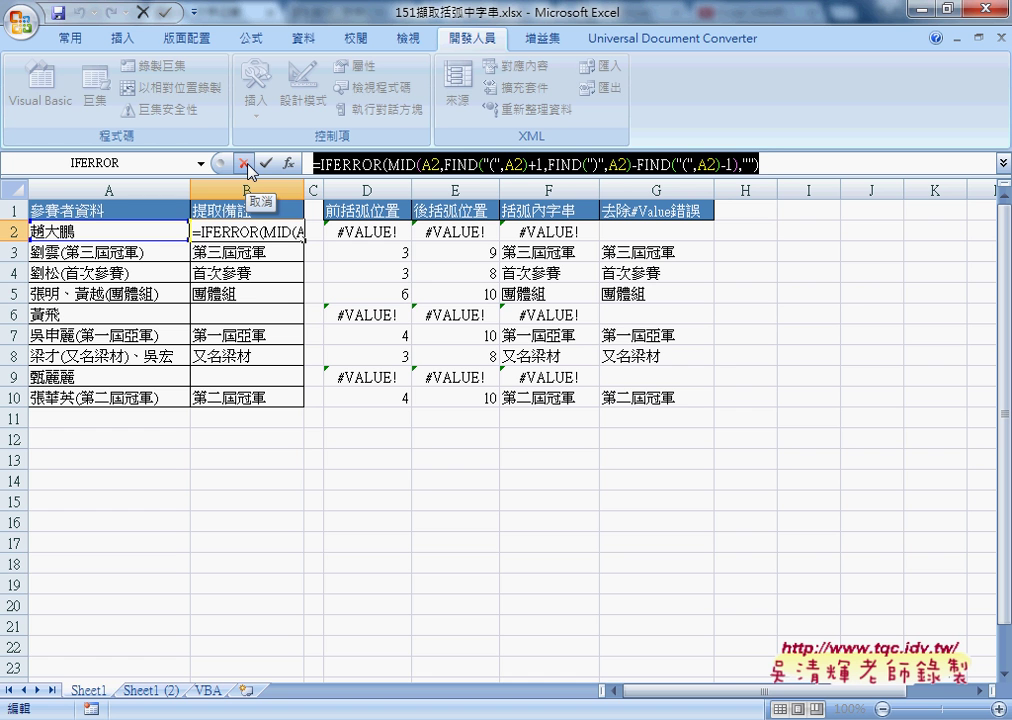
left_click(245, 163)
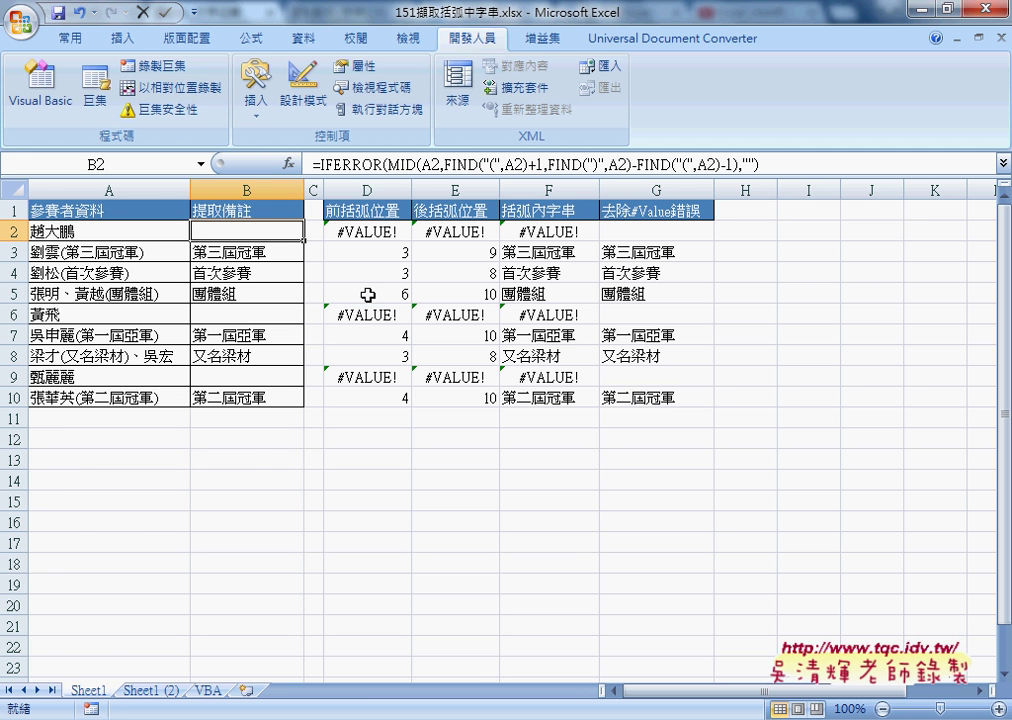
key("super")
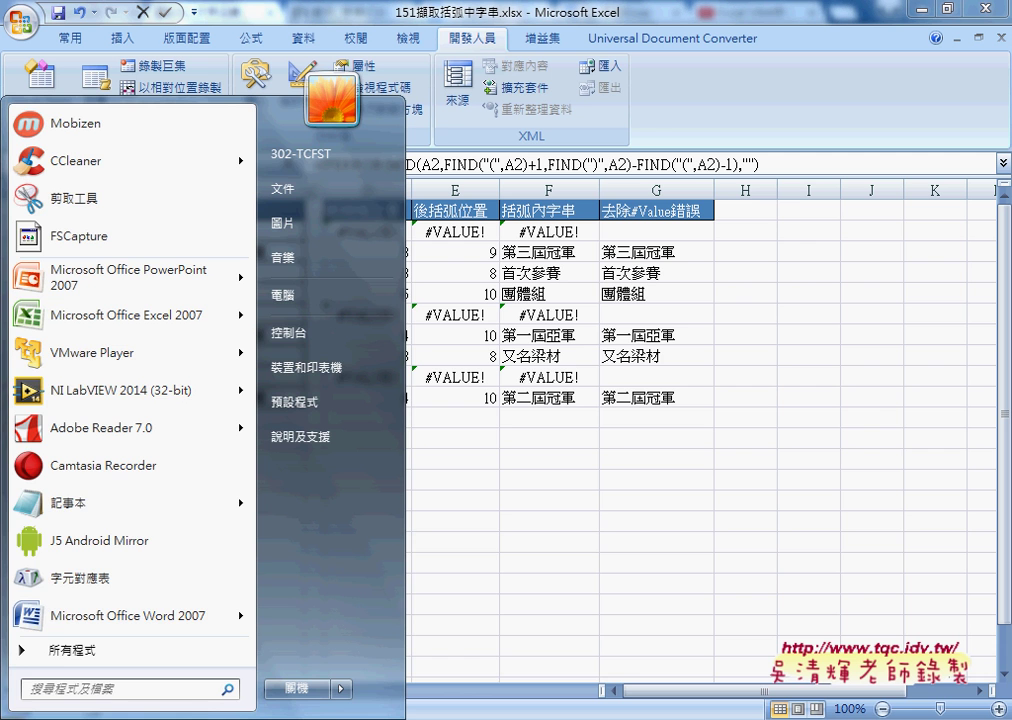
- Open a new Notepad note and paste the IFERROR formula into it
left_click(145, 510)
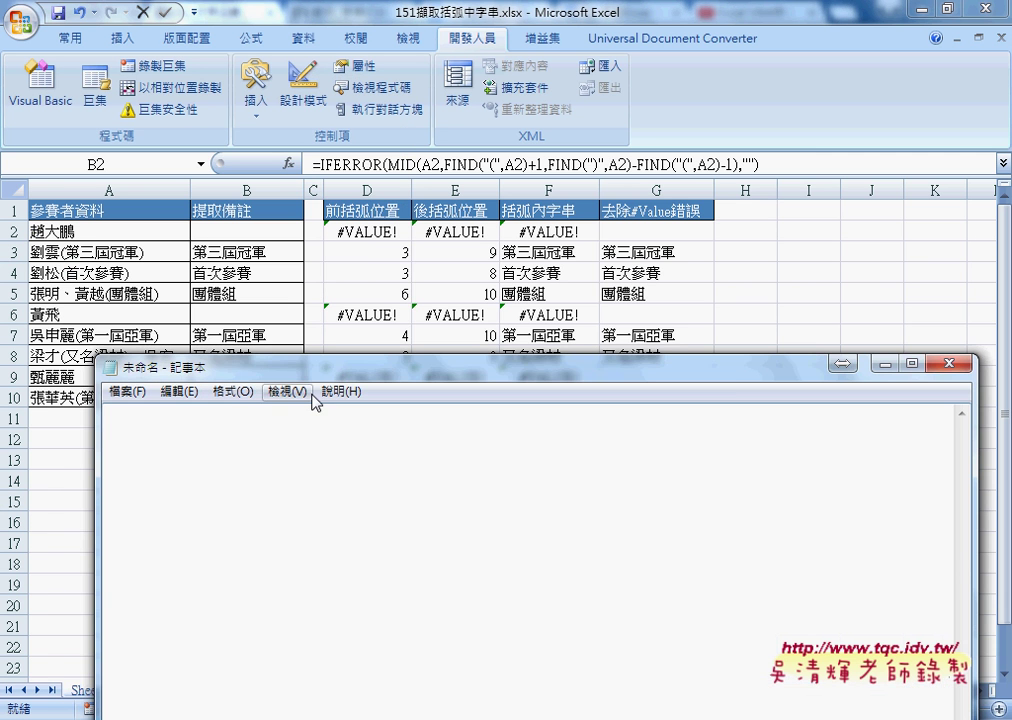
left_click_drag(321, 368, 411, 158)
right_click(357, 192)
left_click(412, 338)
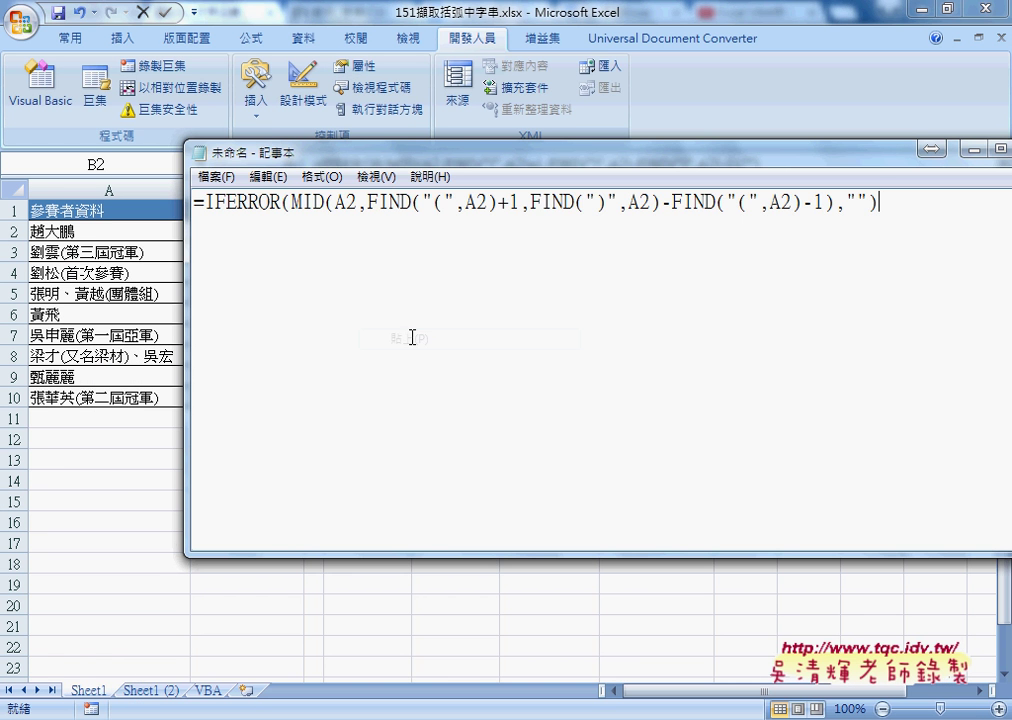
left_click_drag(432, 203, 421, 203)
- Replace every " with "" throughout the formula using Replace All
left_click(267, 176)
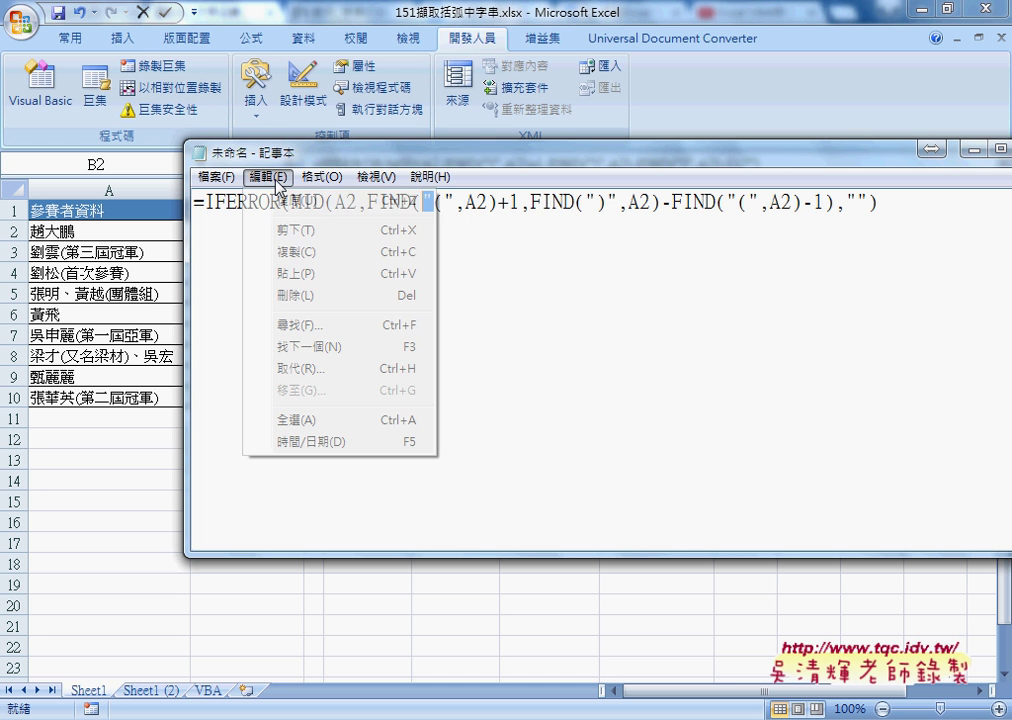
left_click(294, 370)
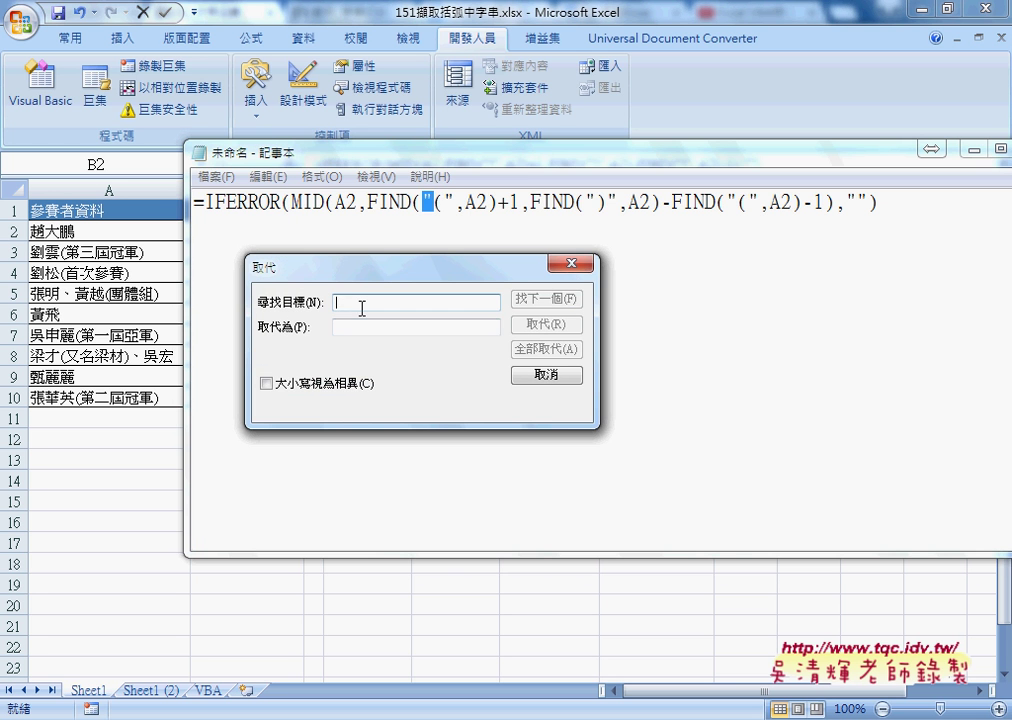
type("\"")
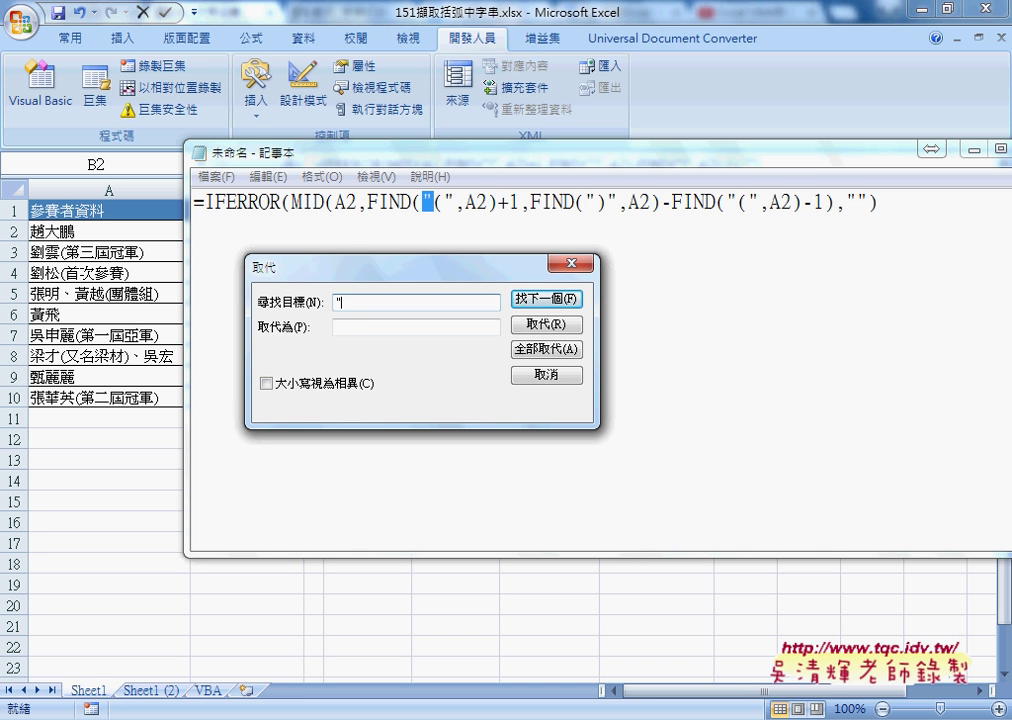
left_click(336, 327)
type("\"\"")
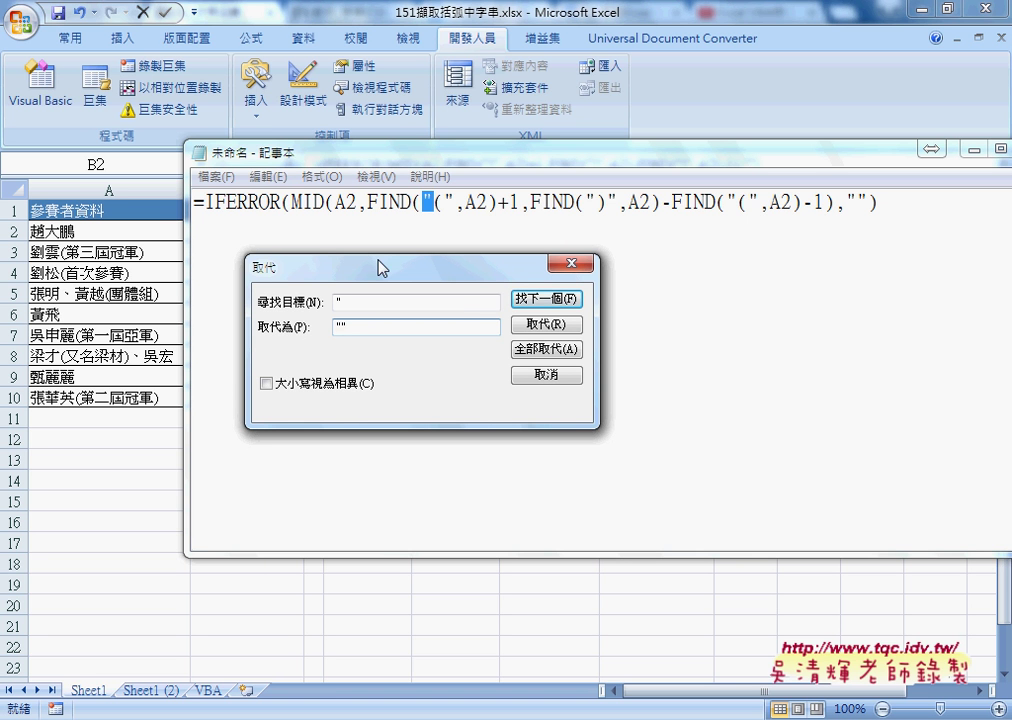
left_click(553, 355)
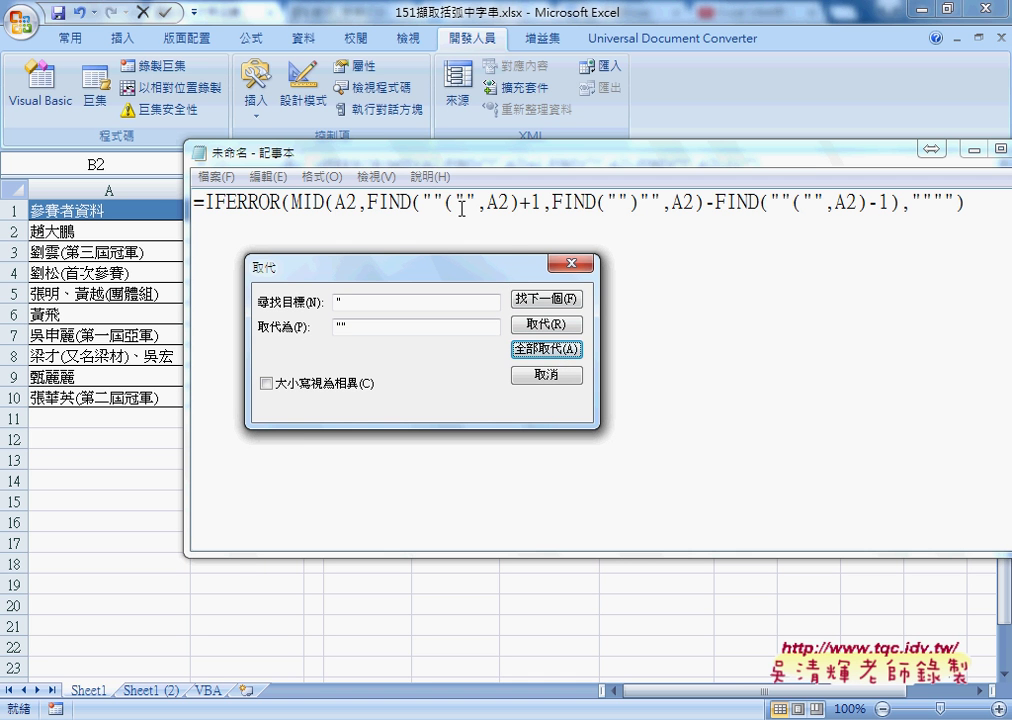
left_click(573, 265)
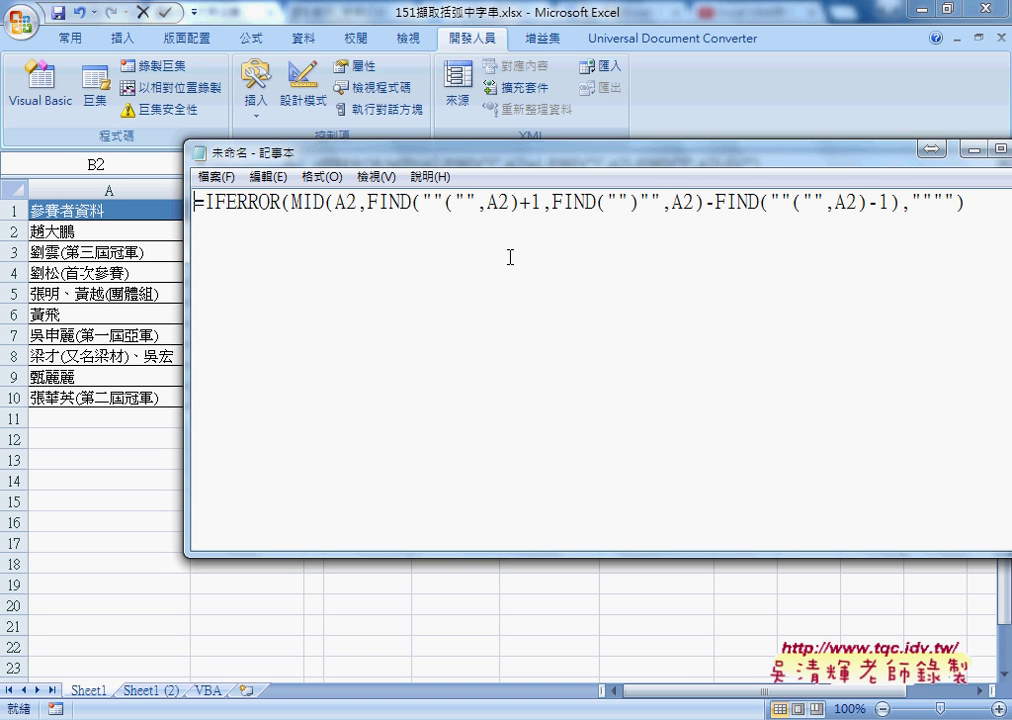
- Leave the A2 reference unchanged and copy the entire doubled-quote formula line
left_click_drag(347, 203, 357, 203)
mouse_move(370, 159)
left_mouse_down()
mouse_move(442, 277)
mouse_move(297, 230)
left_mouse_up()
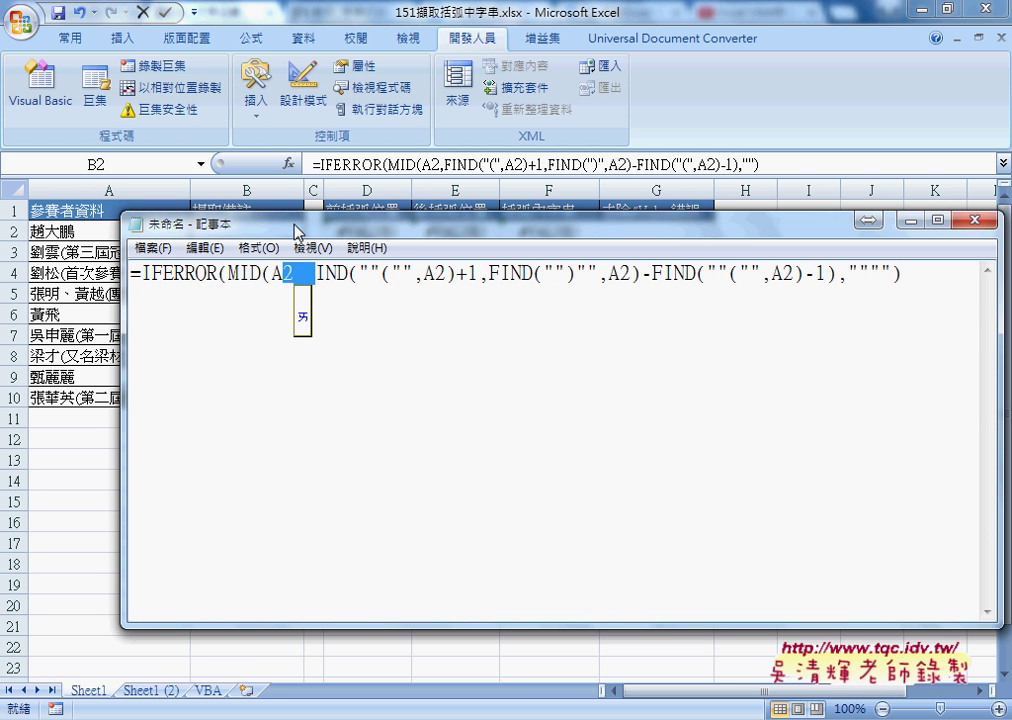
type("i")
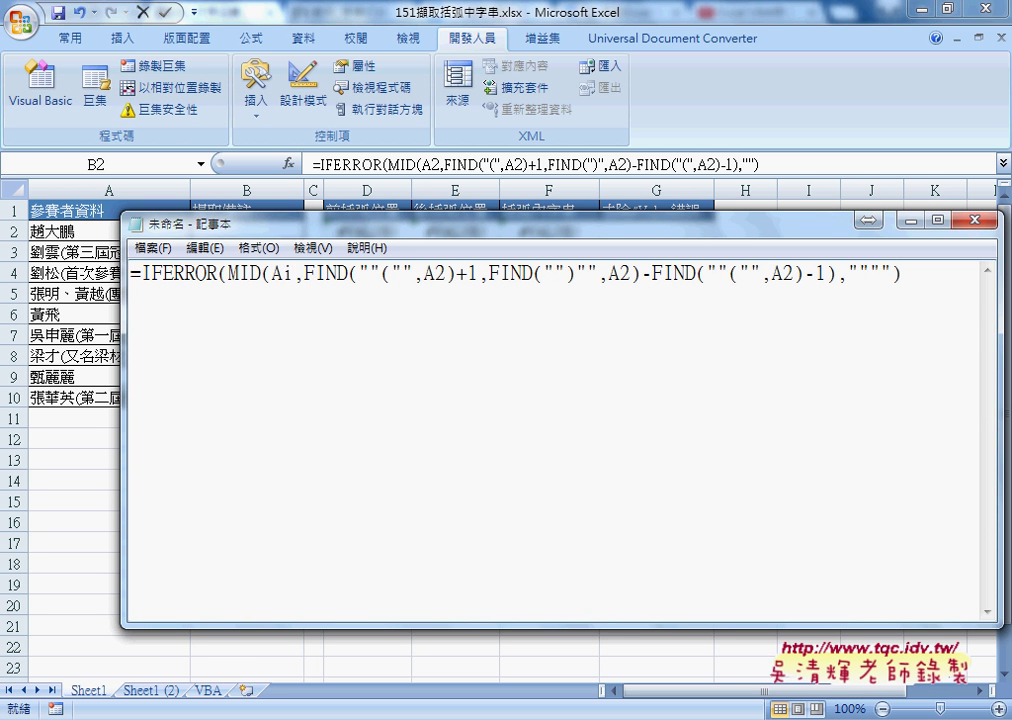
key("ctrl+z")
left_click_drag(940, 287, 131, 274)
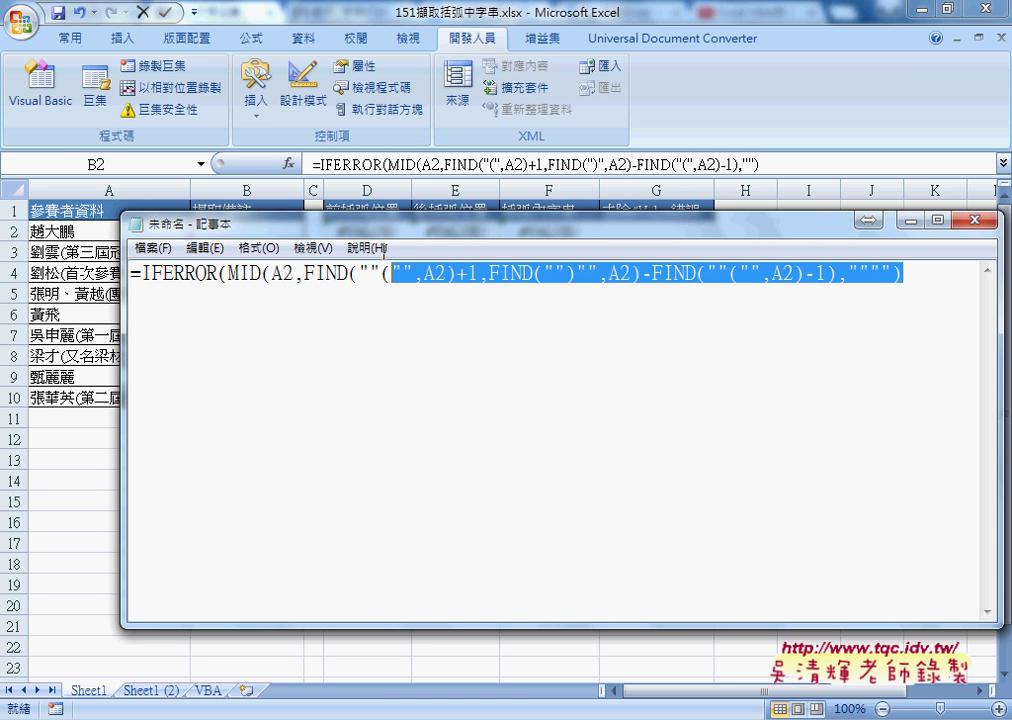
right_click(233, 280)
left_click(289, 334)
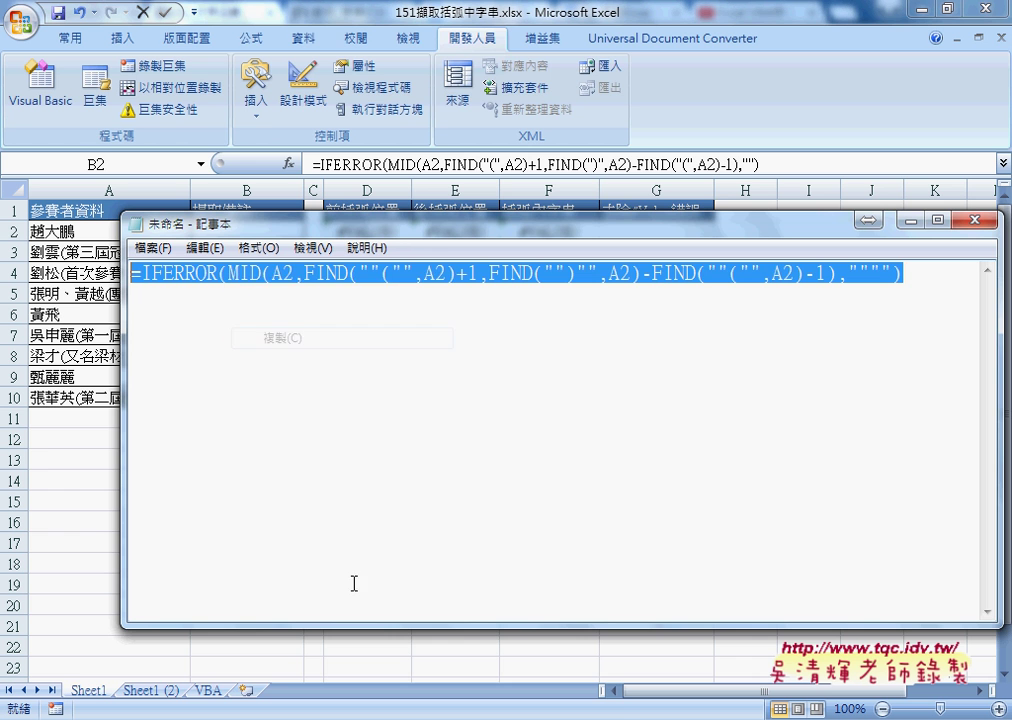
left_click(501, 580)
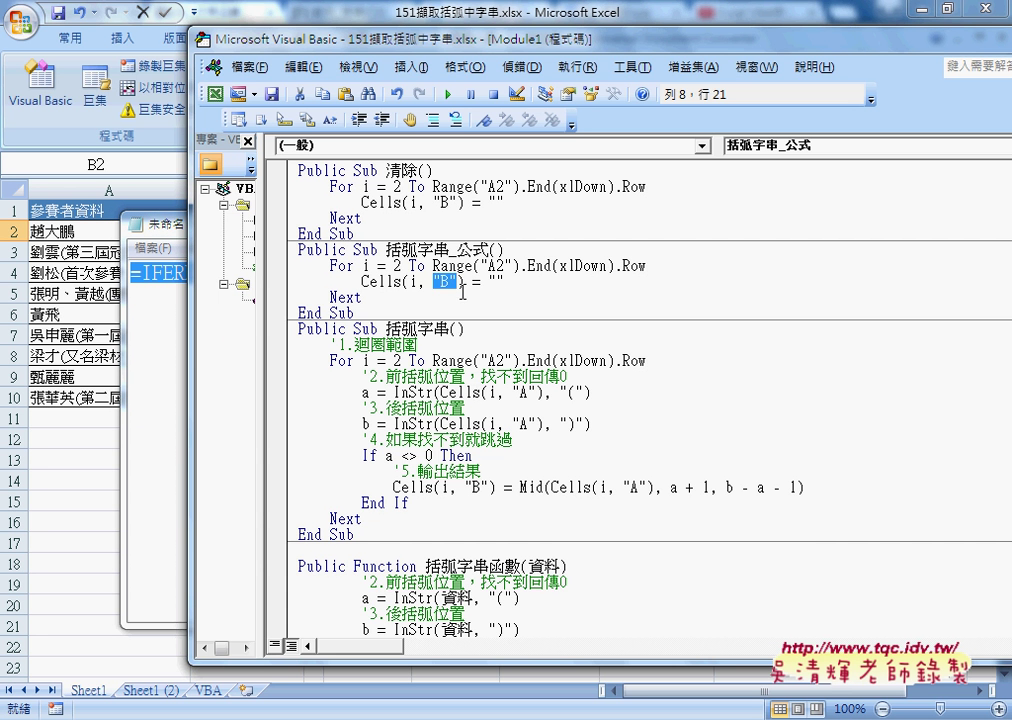
- Paste the doubled-quote formula into Cells(i, "B") = "" and begin replacing MID's A2 row with "&i&"
left_click(499, 283)
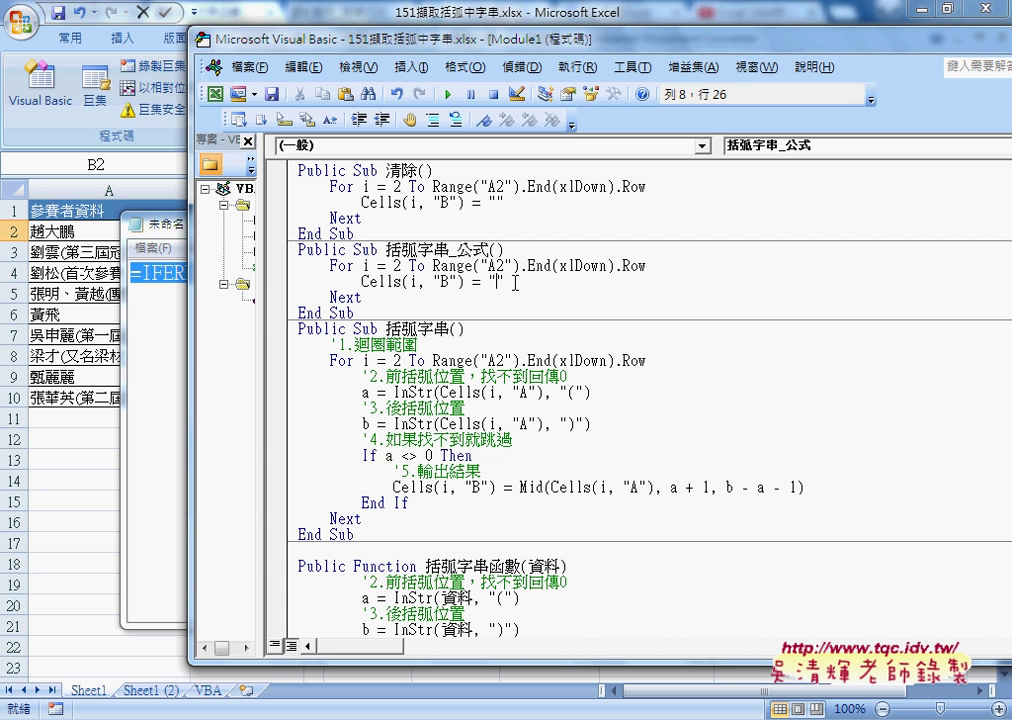
key("ctrl+v")
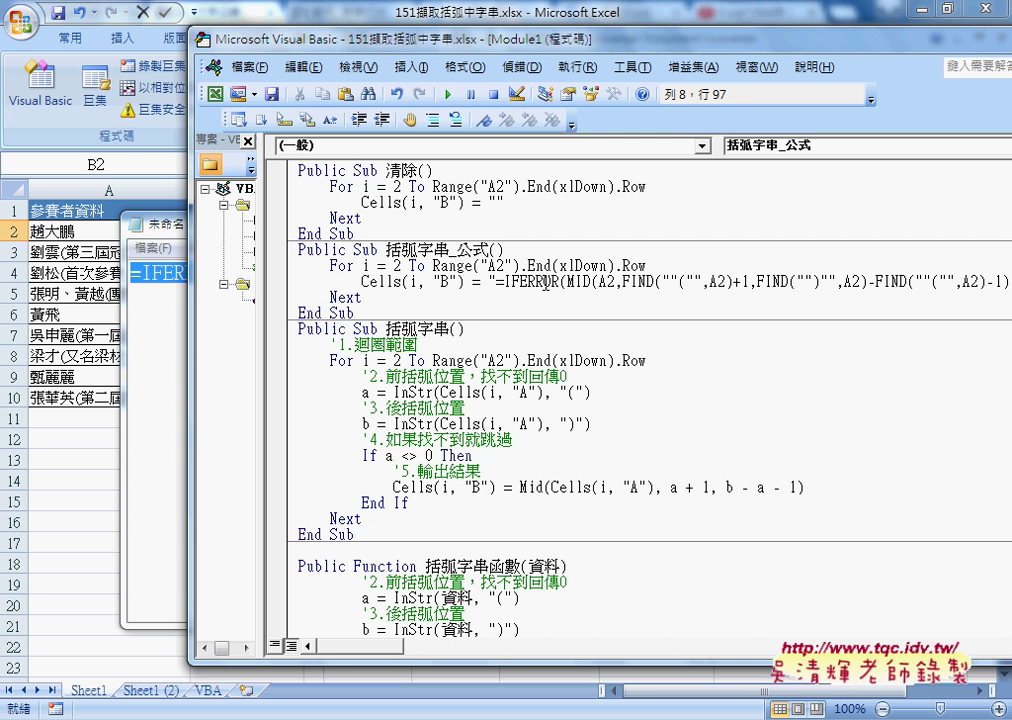
left_click_drag(607, 282, 615, 282)
left_click_drag(497, 282, 490, 282)
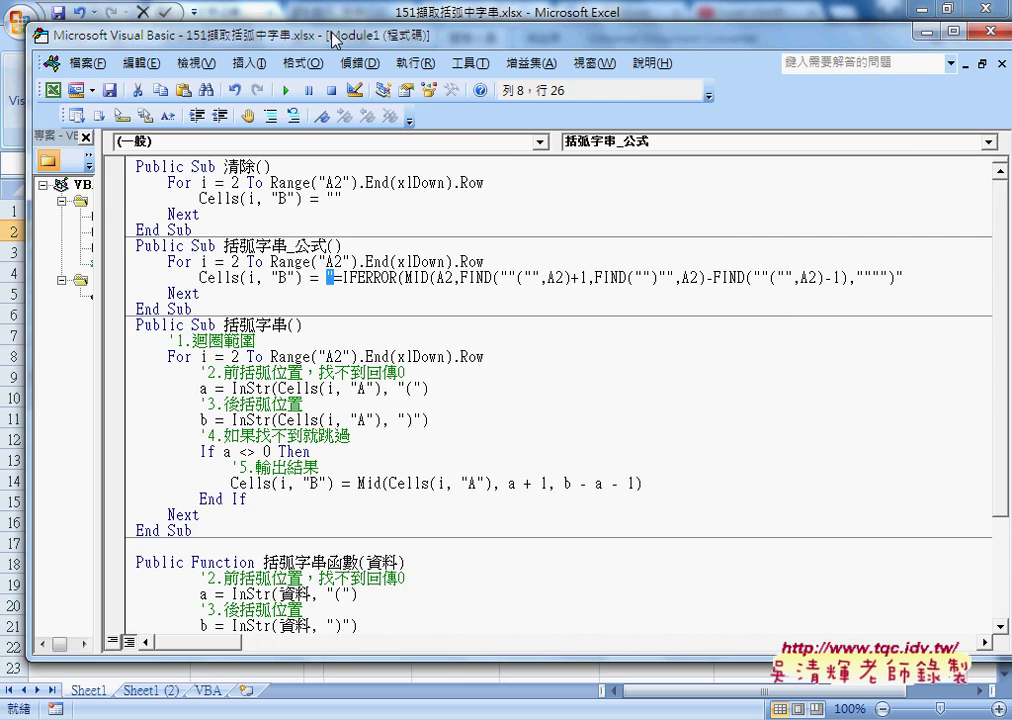
left_click_drag(399, 38, 189, 33)
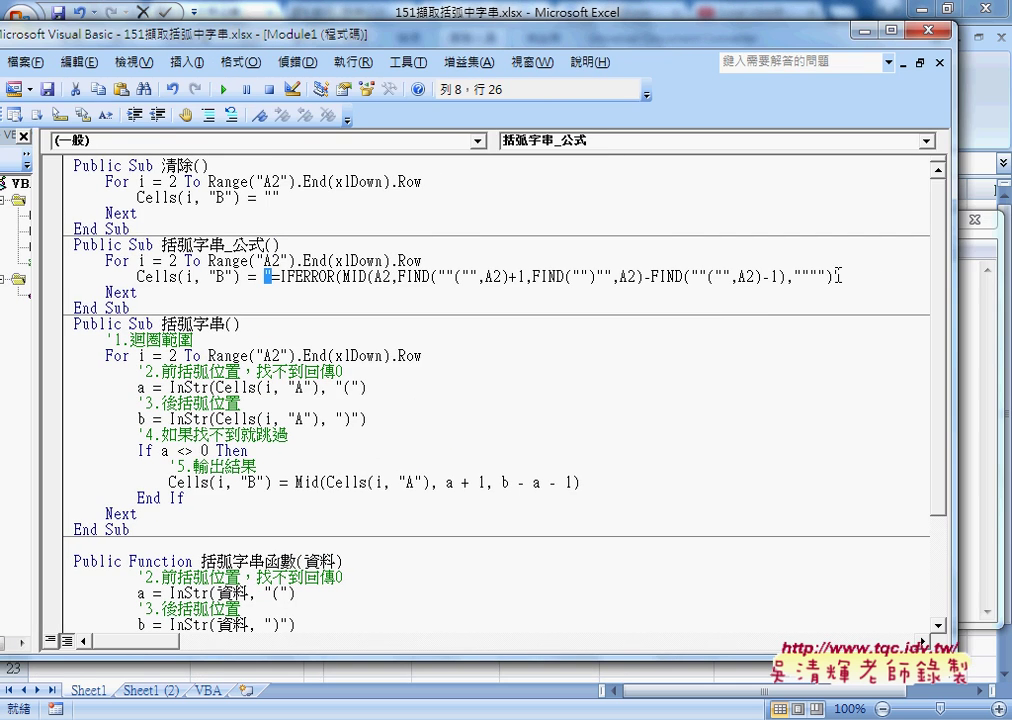
left_click_drag(834, 276, 843, 276)
left_click_drag(383, 277, 390, 277)
type("\"")
type("\"")
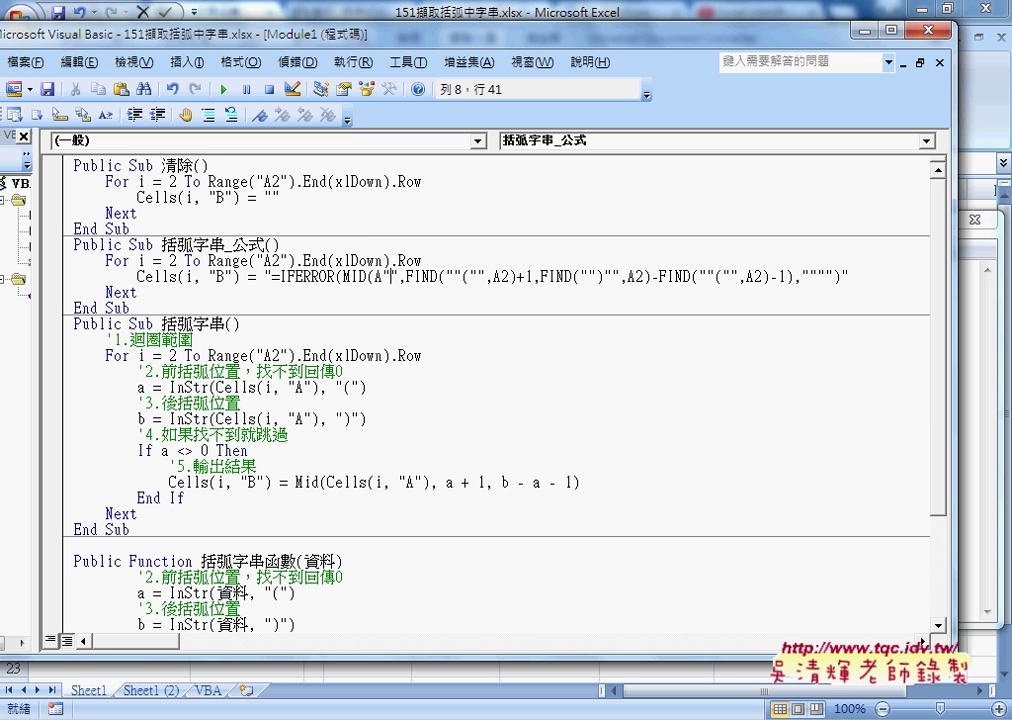
type("&&")
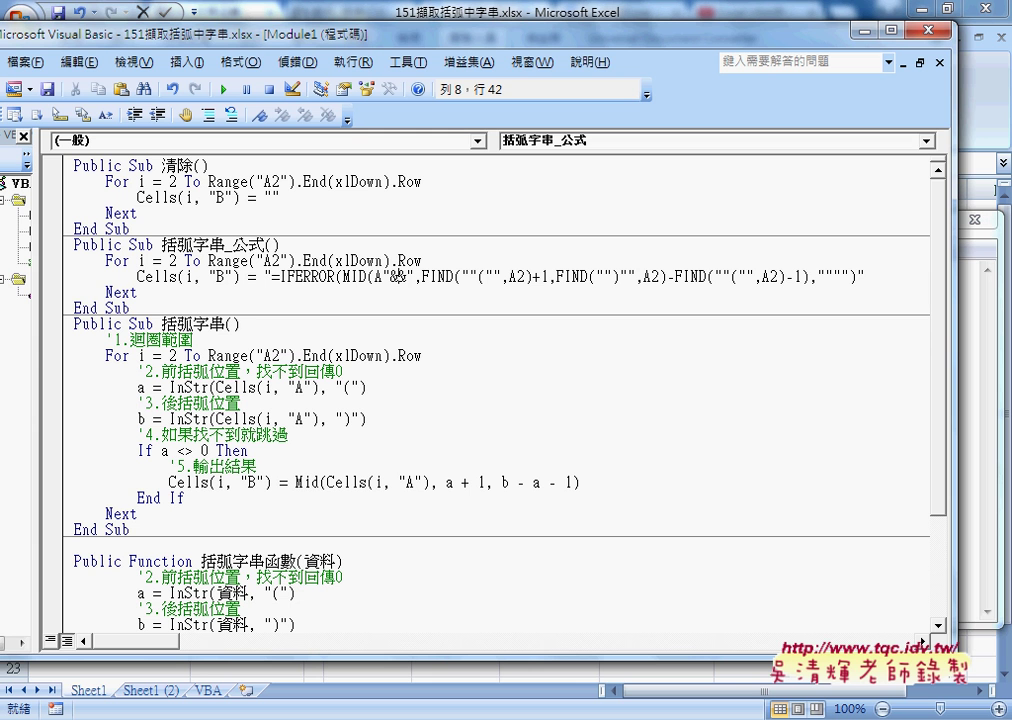
type("0")
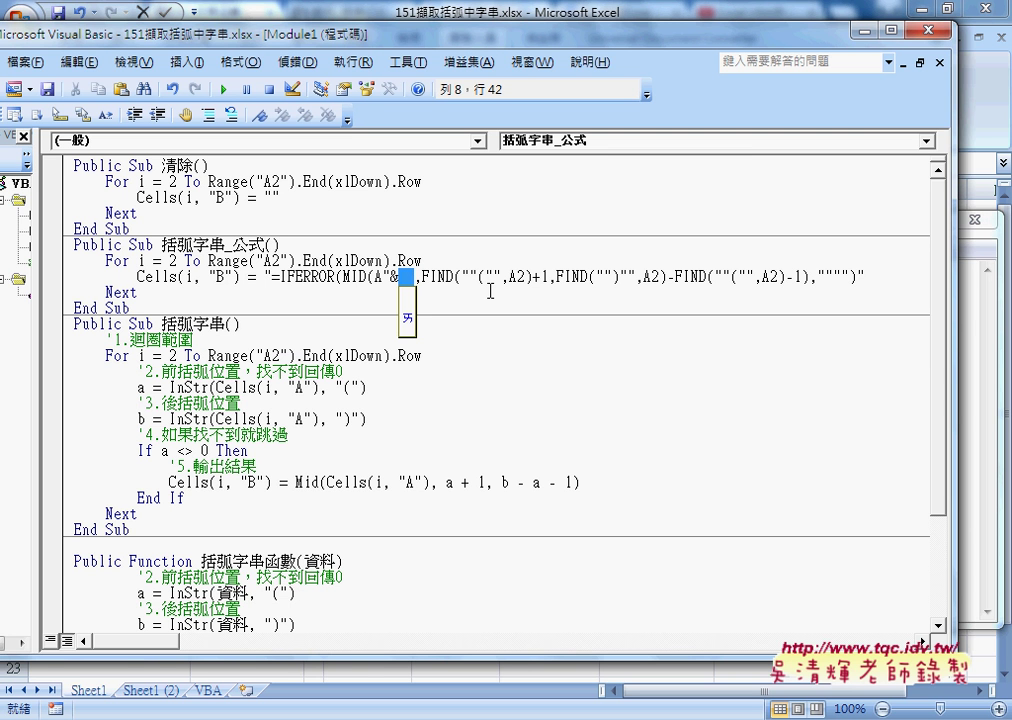
type("i")
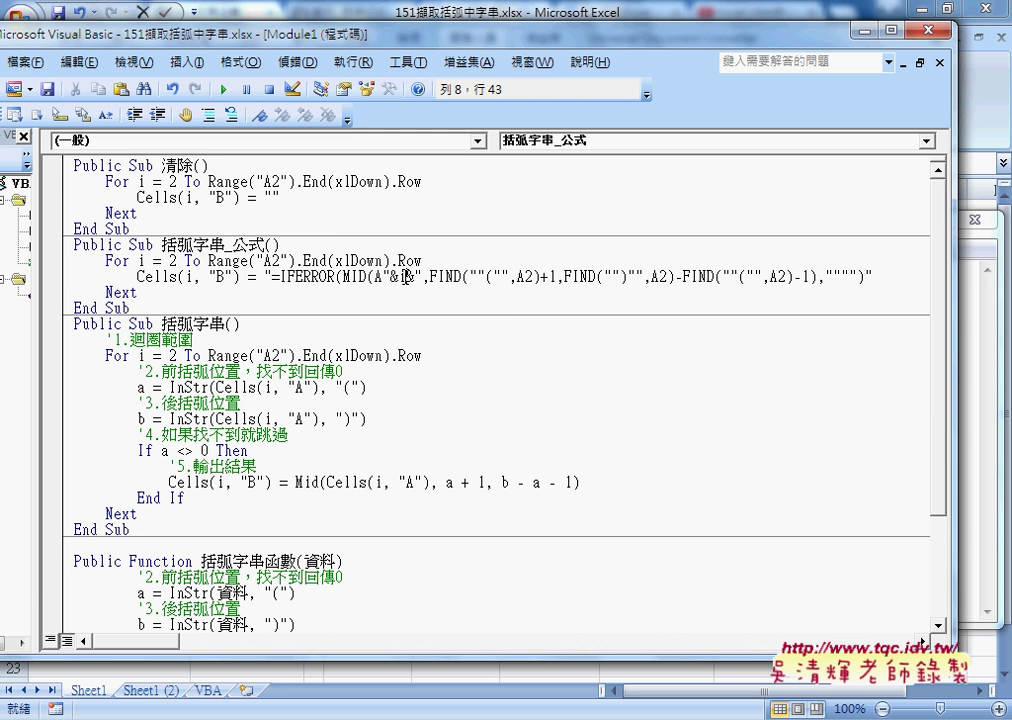
- Tidy the spacing around the " & i & " concatenation in the MID argument and copy it
left_click(391, 276)
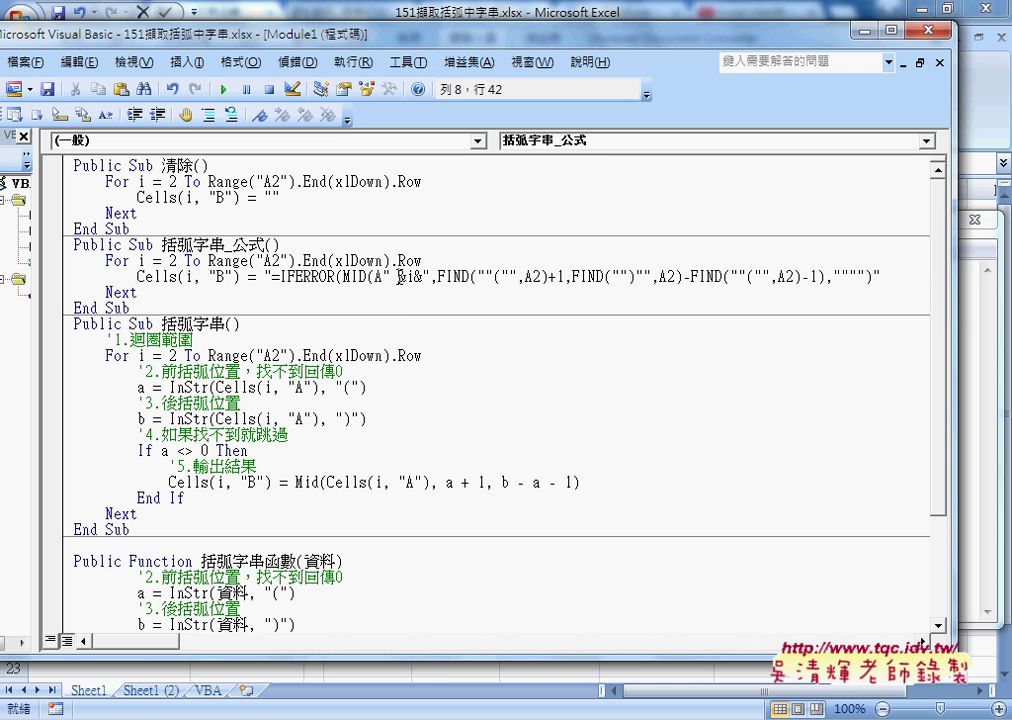
key("Right")
key("Right")
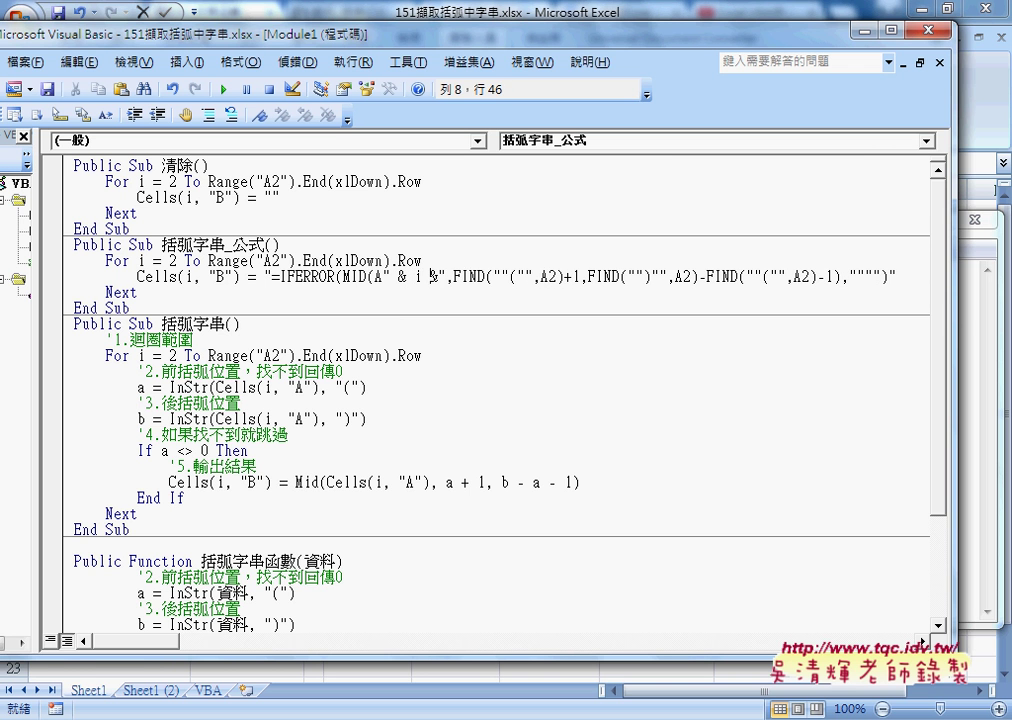
key("Right")
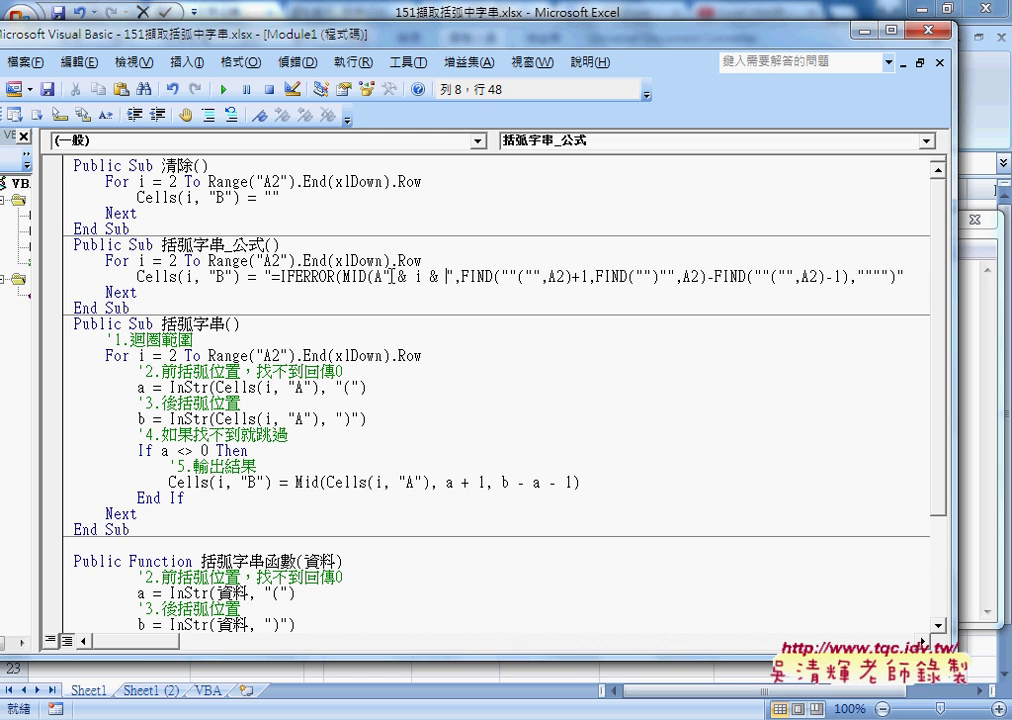
double_click(396, 276)
double_click(409, 276)
left_click_drag(556, 276, 567, 276)
left_click_drag(687, 276, 697, 276)
left_click_drag(810, 276, 820, 276)
left_click_drag(385, 276, 456, 276)
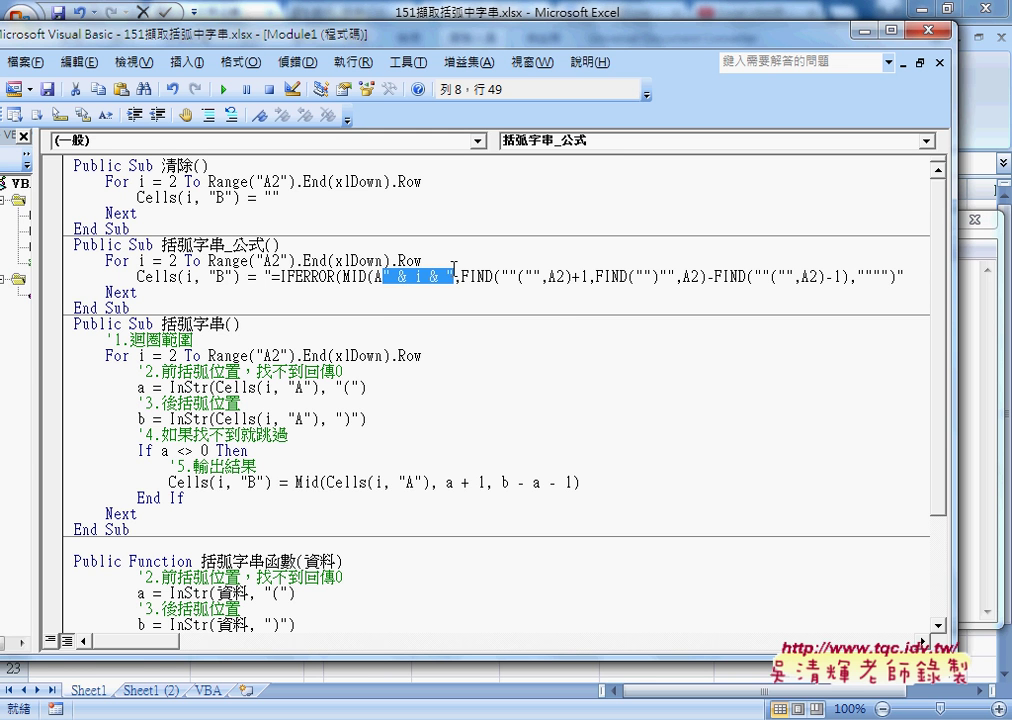
right_click(404, 278)
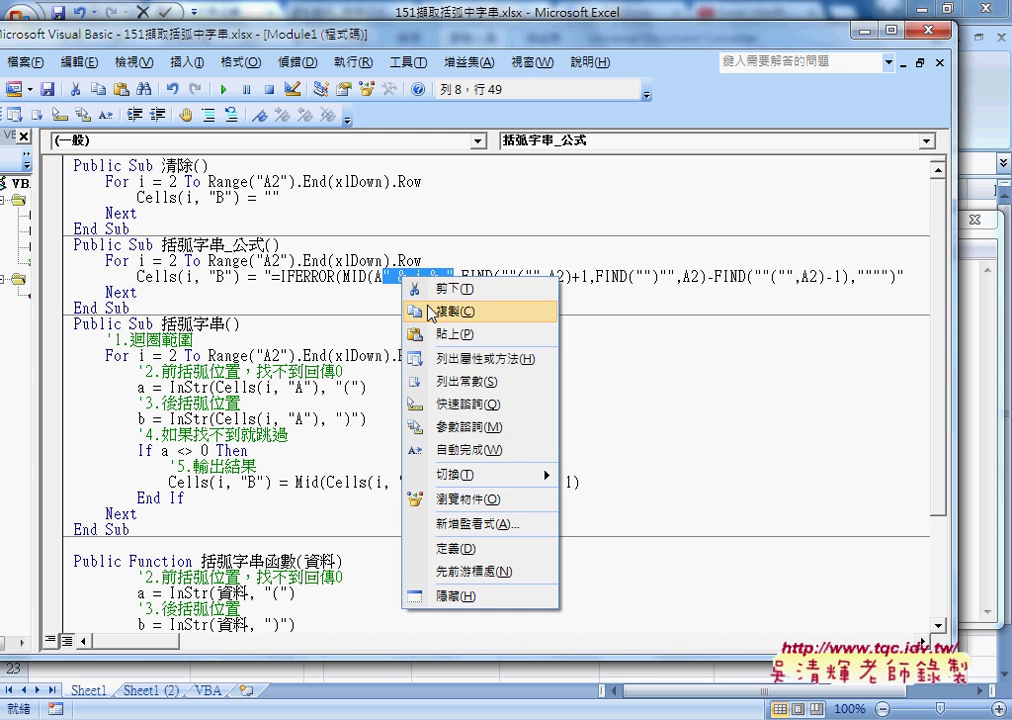
left_click(430, 311)
- Paste " & i & " over the 2 in each of the three remaining A2 references
left_click_drag(555, 278, 563, 278)
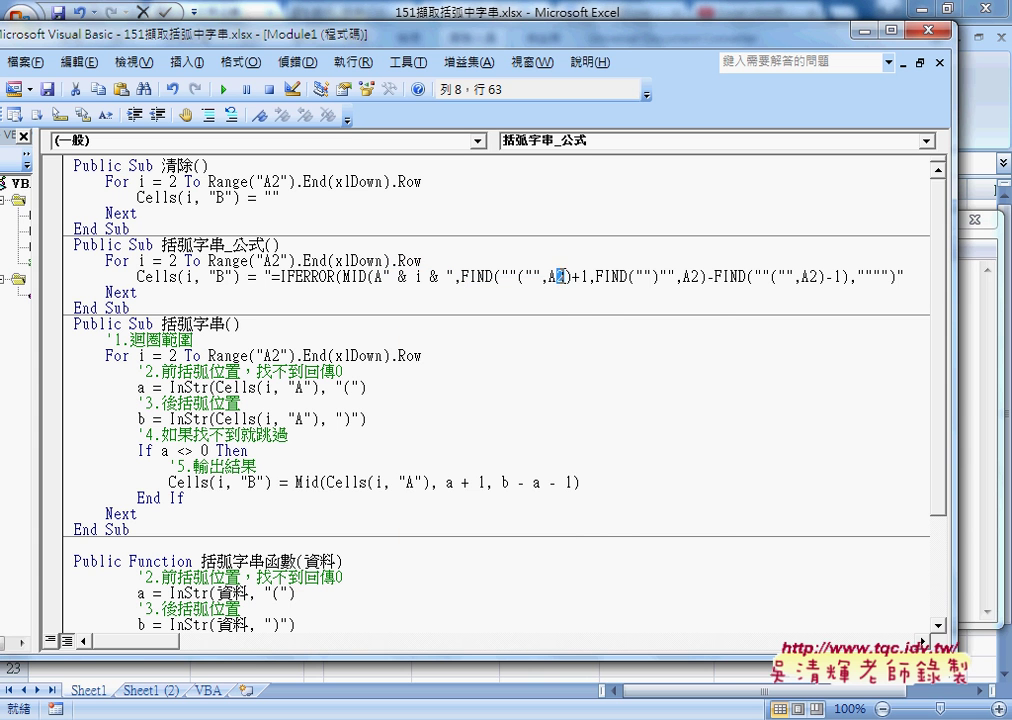
right_click(562, 278)
left_click(600, 326)
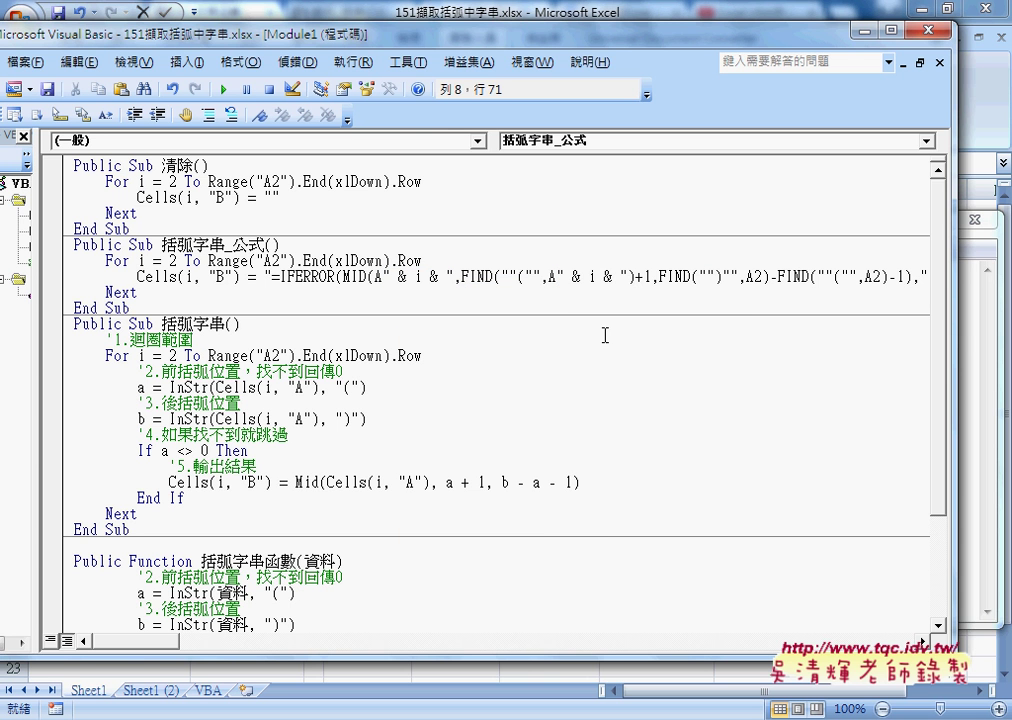
left_click_drag(752, 278, 762, 279)
right_click(760, 280)
left_click(797, 329)
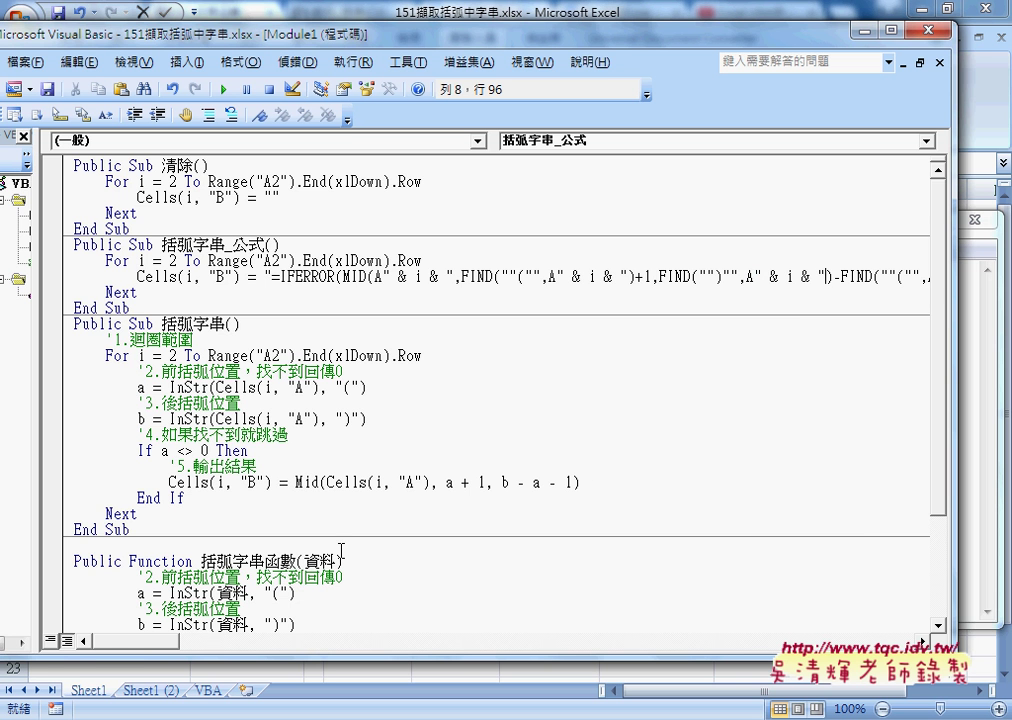
left_click_drag(165, 641, 192, 648)
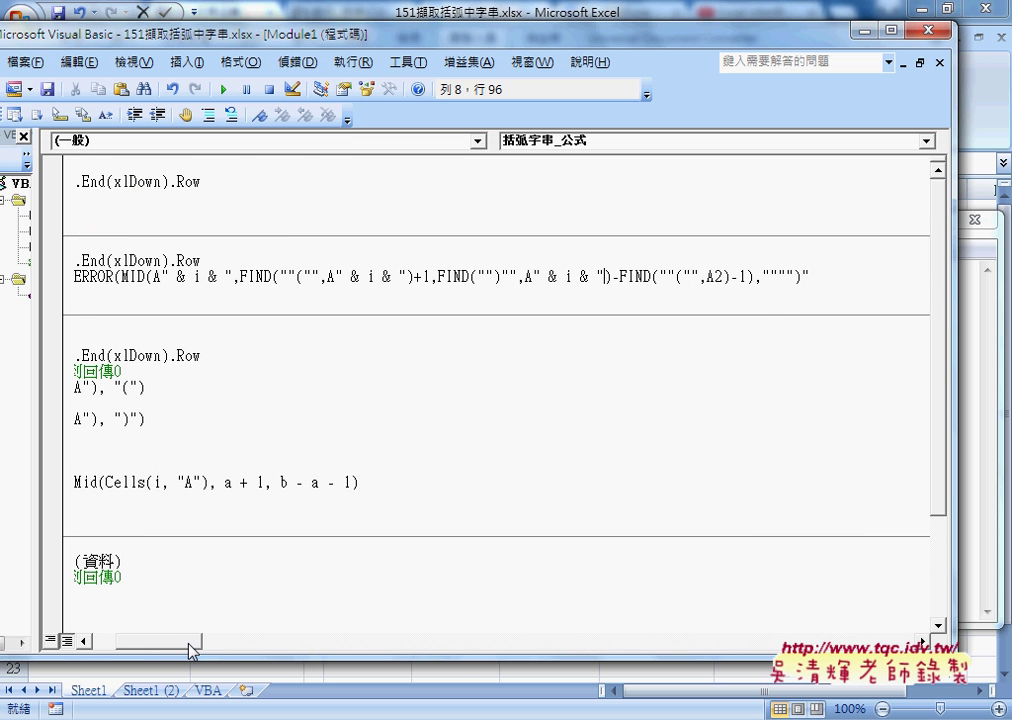
left_click_drag(713, 278, 723, 278)
right_click(718, 277)
left_click(748, 330)
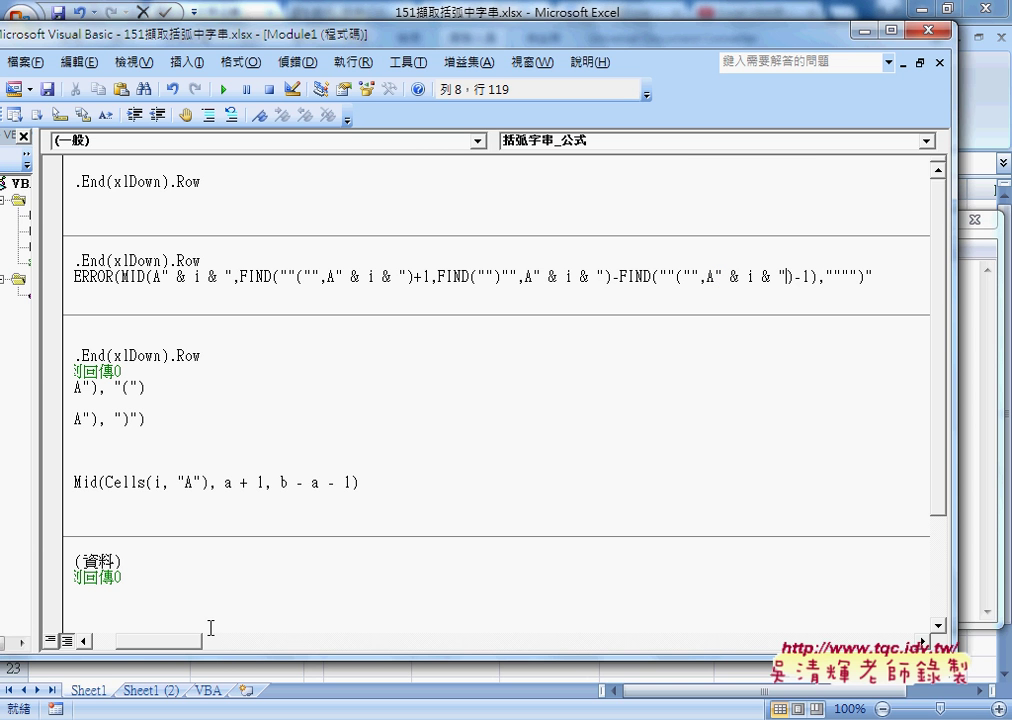
left_click_drag(195, 641, 160, 648)
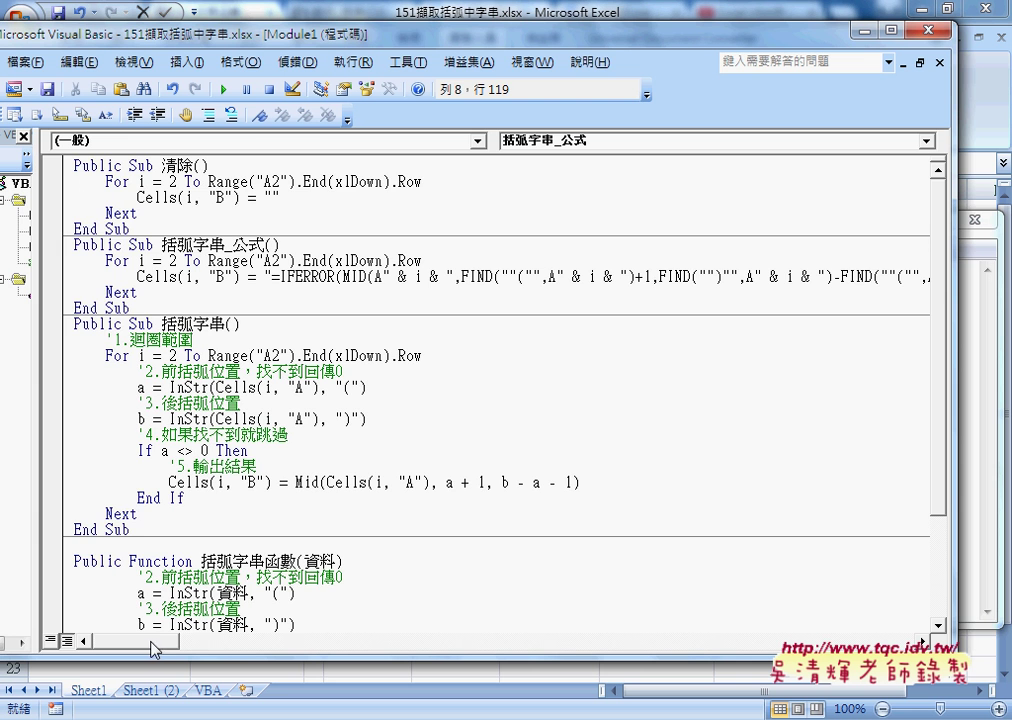
- Back in Excel's VBA sheet, draw a Form Control button across columns F to H
left_click(866, 32)
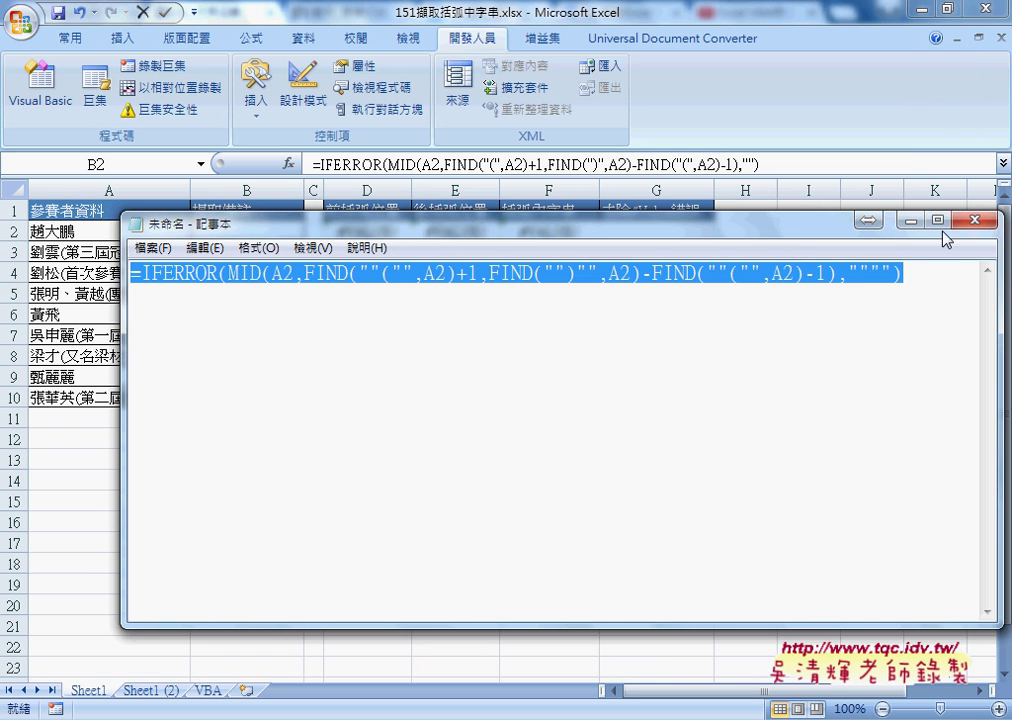
left_click(910, 220)
left_click(211, 692)
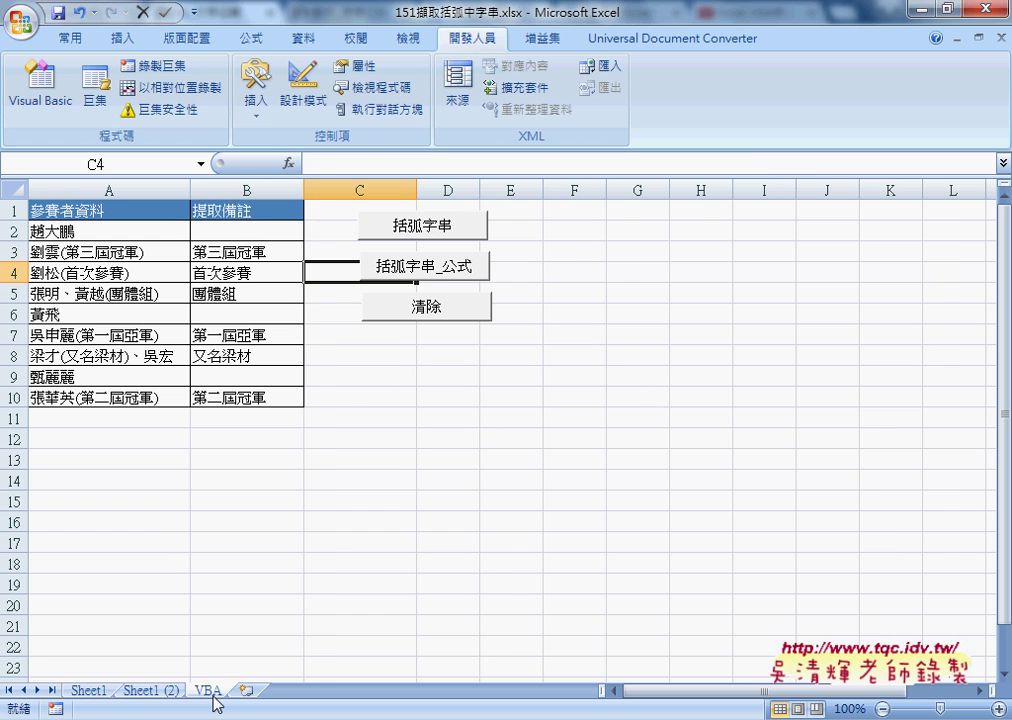
left_click(256, 100)
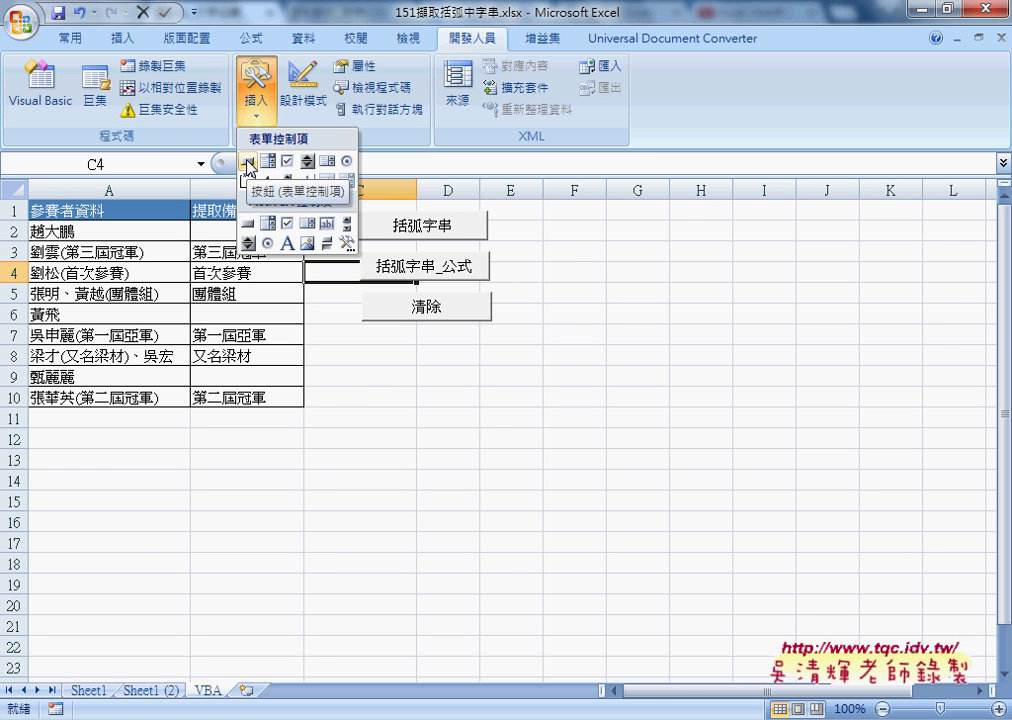
left_click(248, 167)
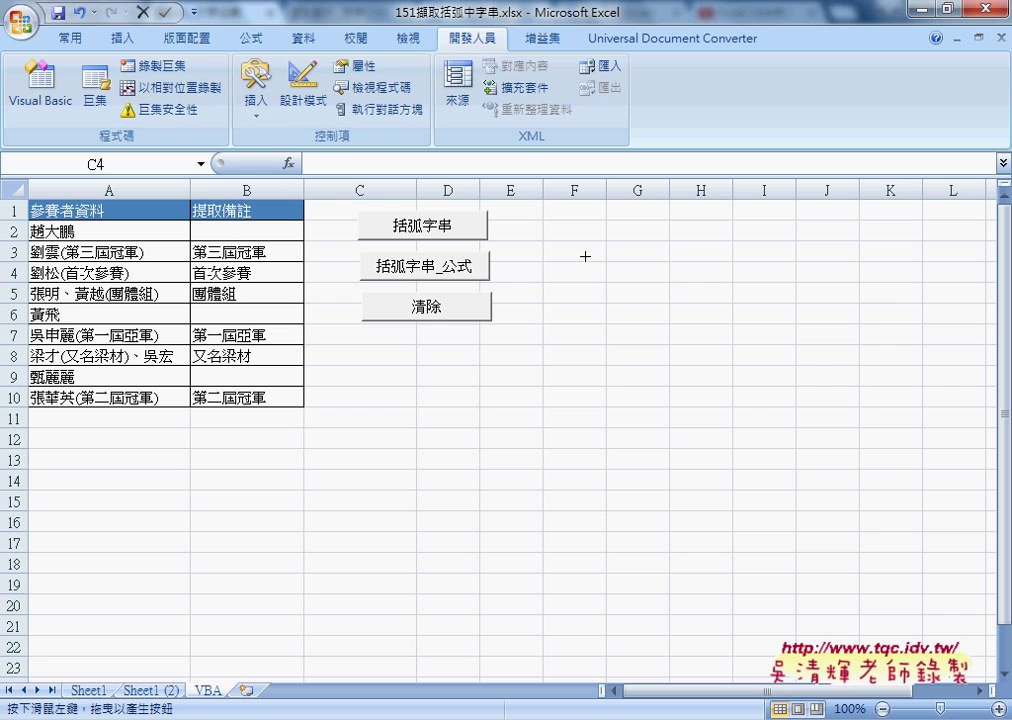
left_click_drag(576, 239, 718, 280)
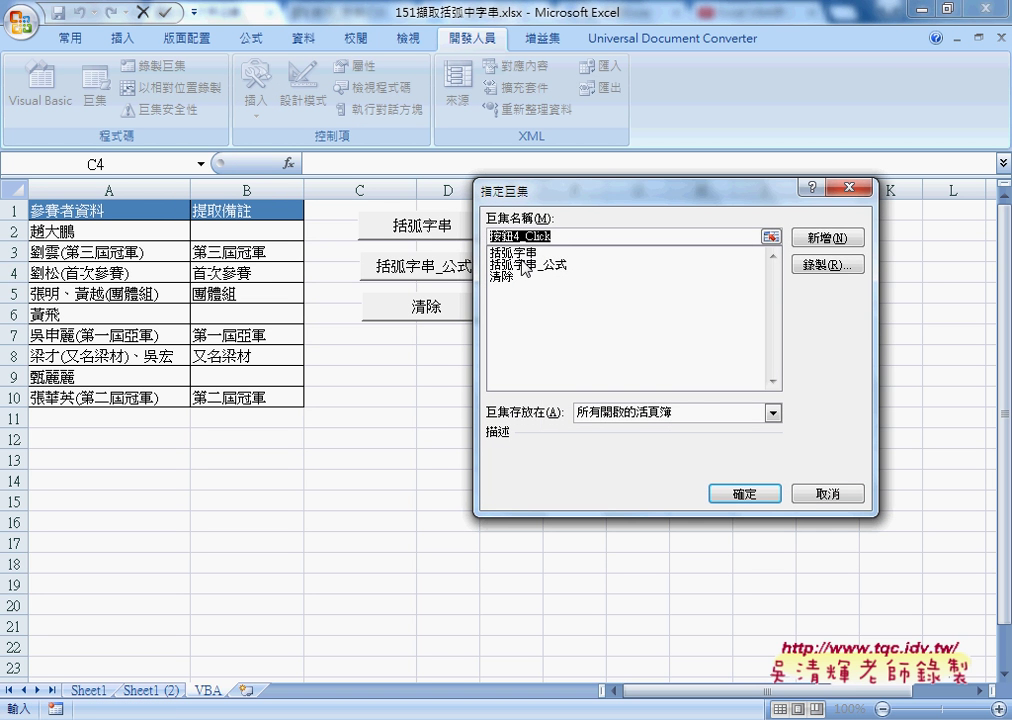
- Assign the 括弧字串_公式 macro to the new button, copying the macro name
left_click(525, 264)
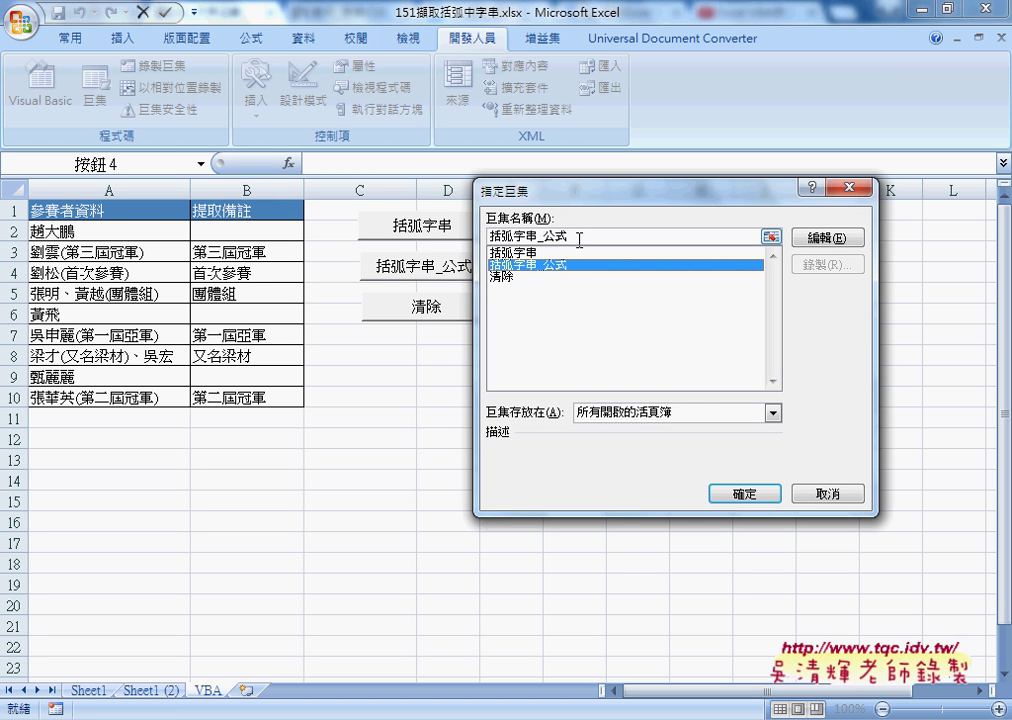
left_click_drag(583, 236, 490, 236)
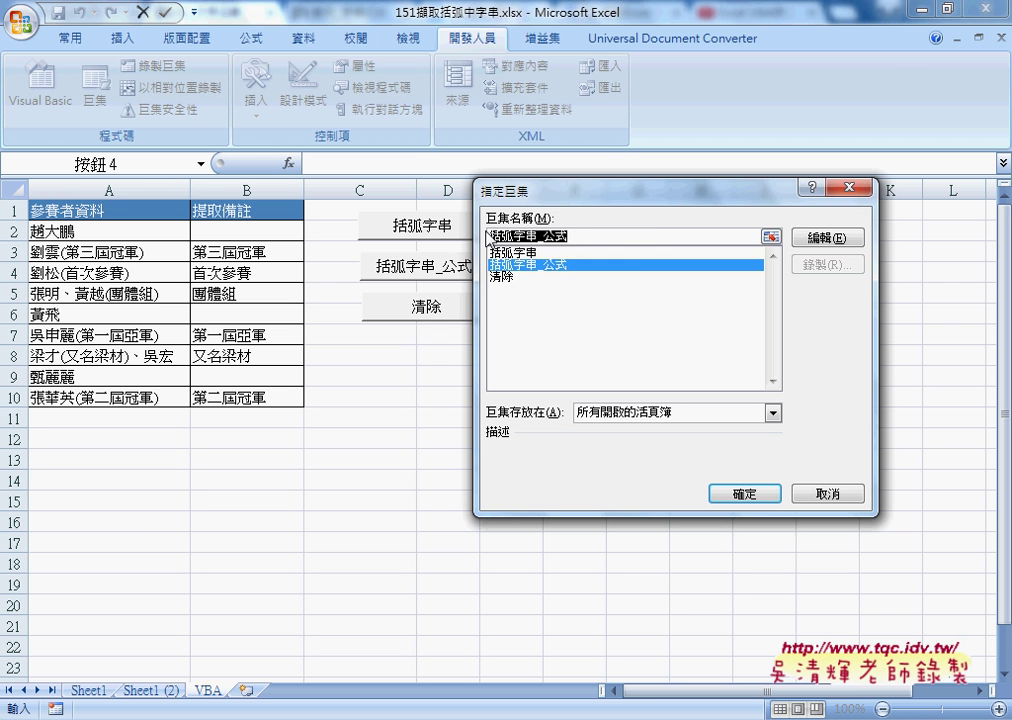
right_click(538, 238)
left_click(588, 272)
left_click(743, 493)
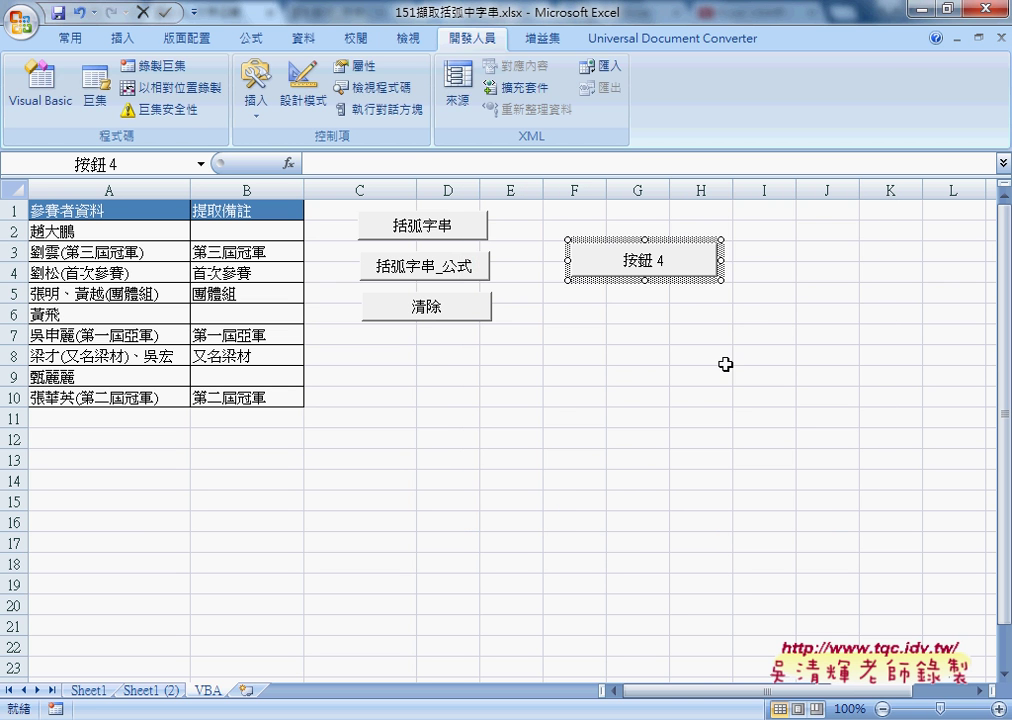
- Replace the button caption with 括弧字串_公式, then clear the extracted notes from column B
key("Delete")
key("Delete")
key("Delete")
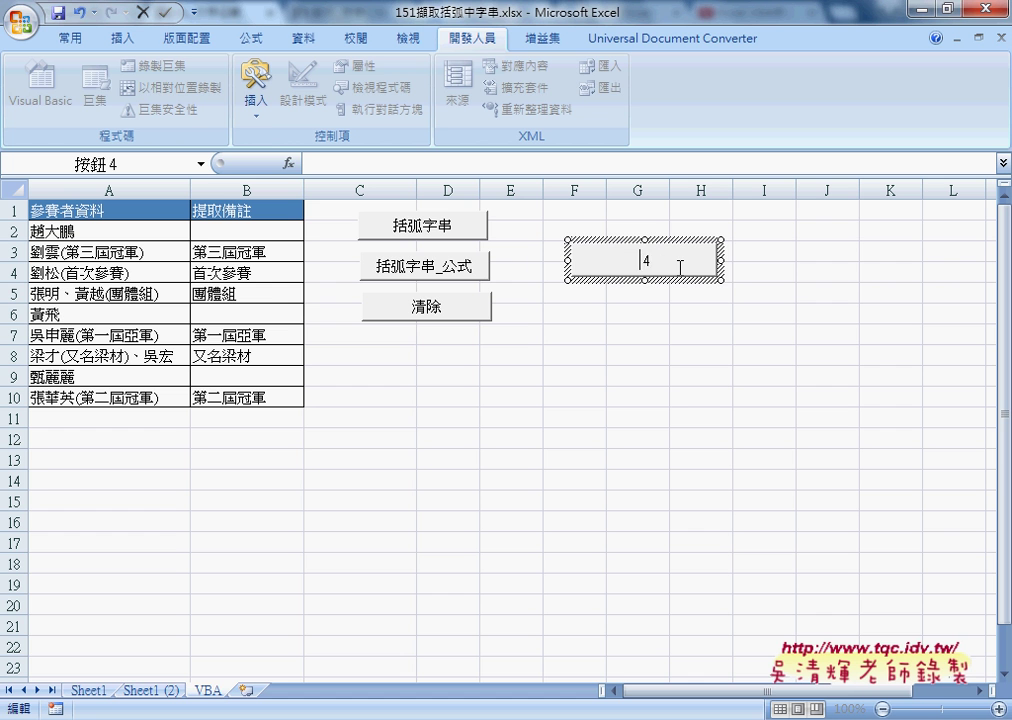
key("Delete")
key("ctrl+v")
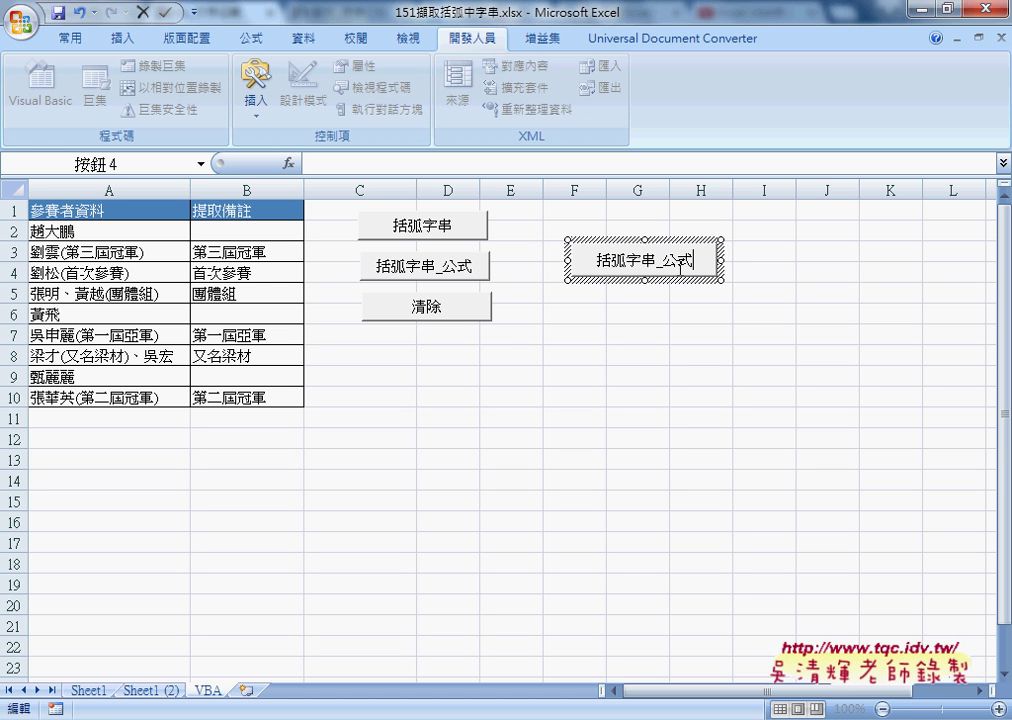
left_click(615, 335)
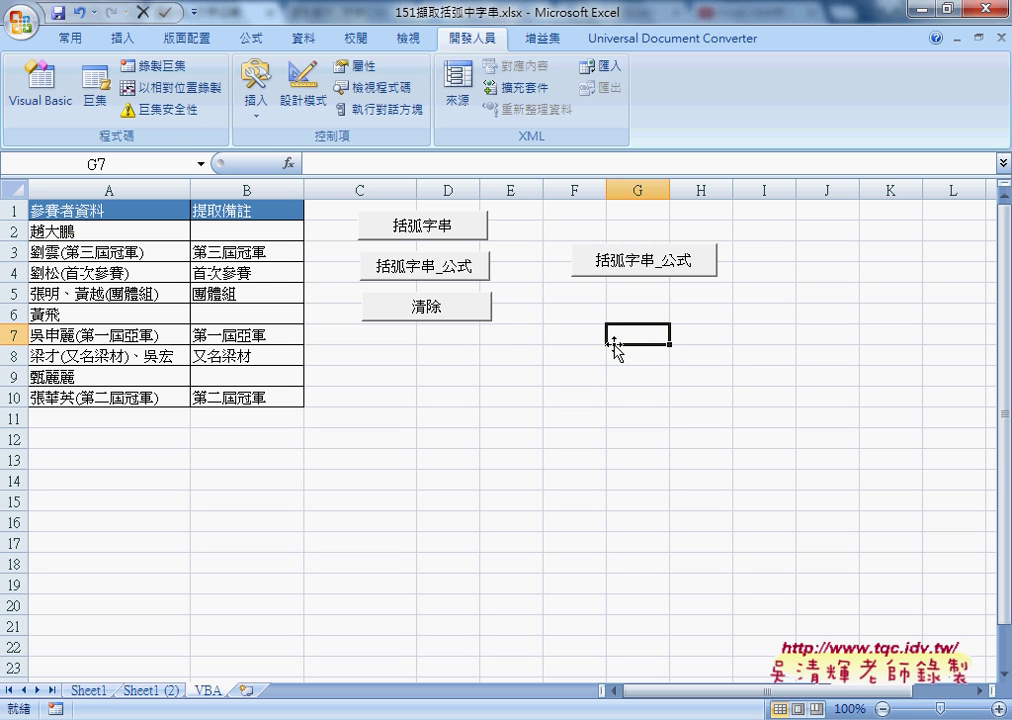
left_click(457, 318)
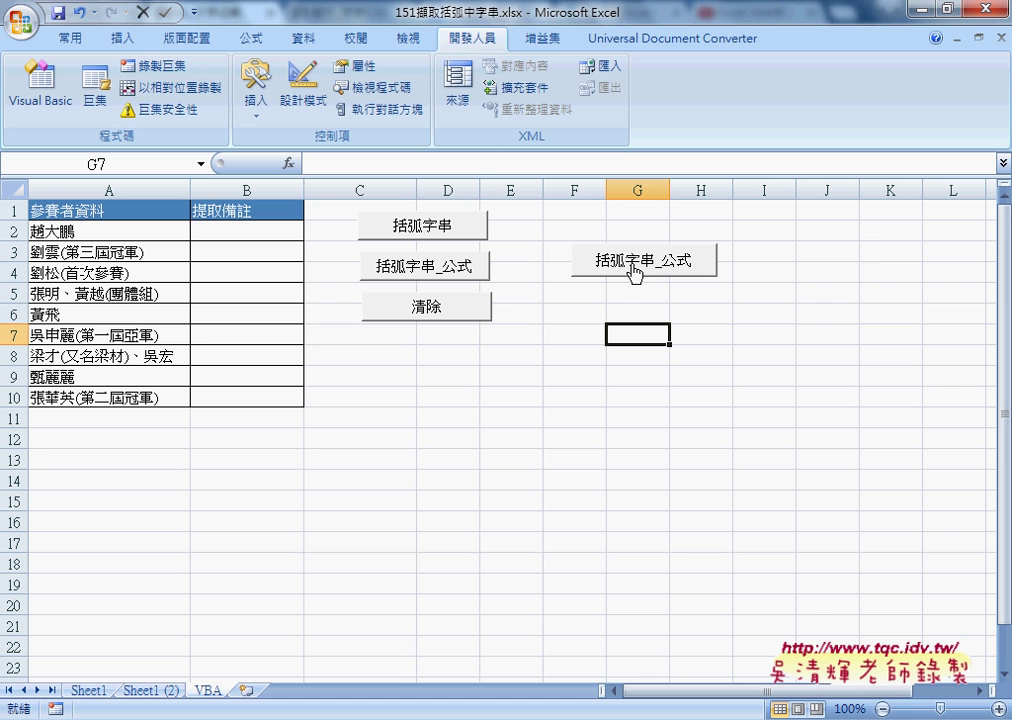
- Check that the IFERROR formulas in B2, B3, B5 and B7–B10 each reference their own row's A cell
left_click(244, 232)
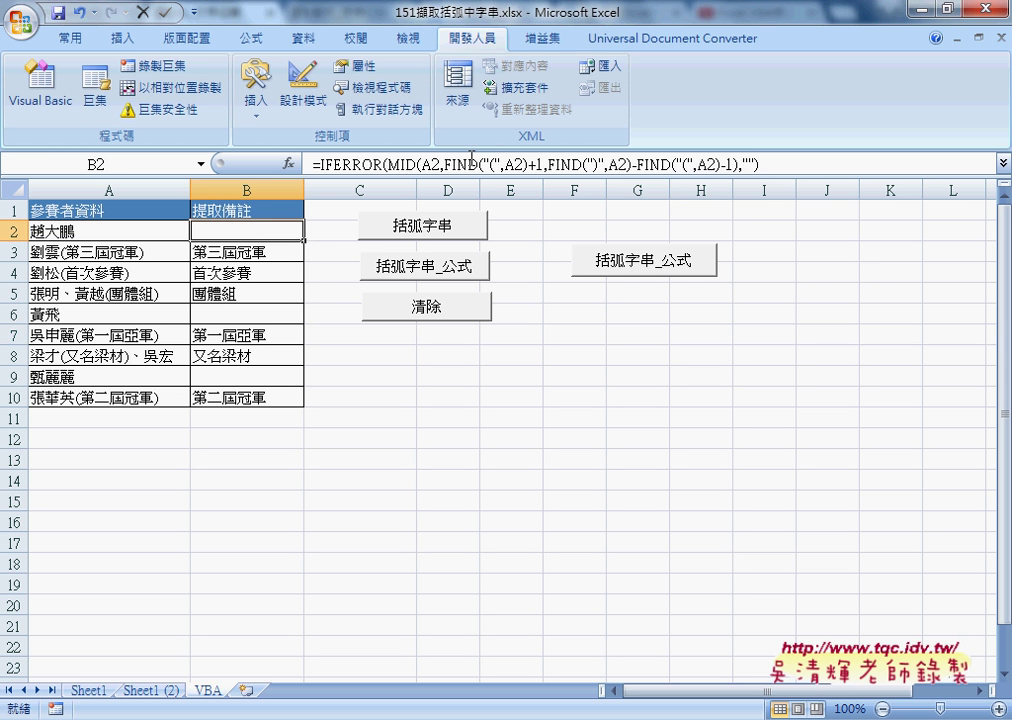
left_click(245, 252)
left_click(238, 294)
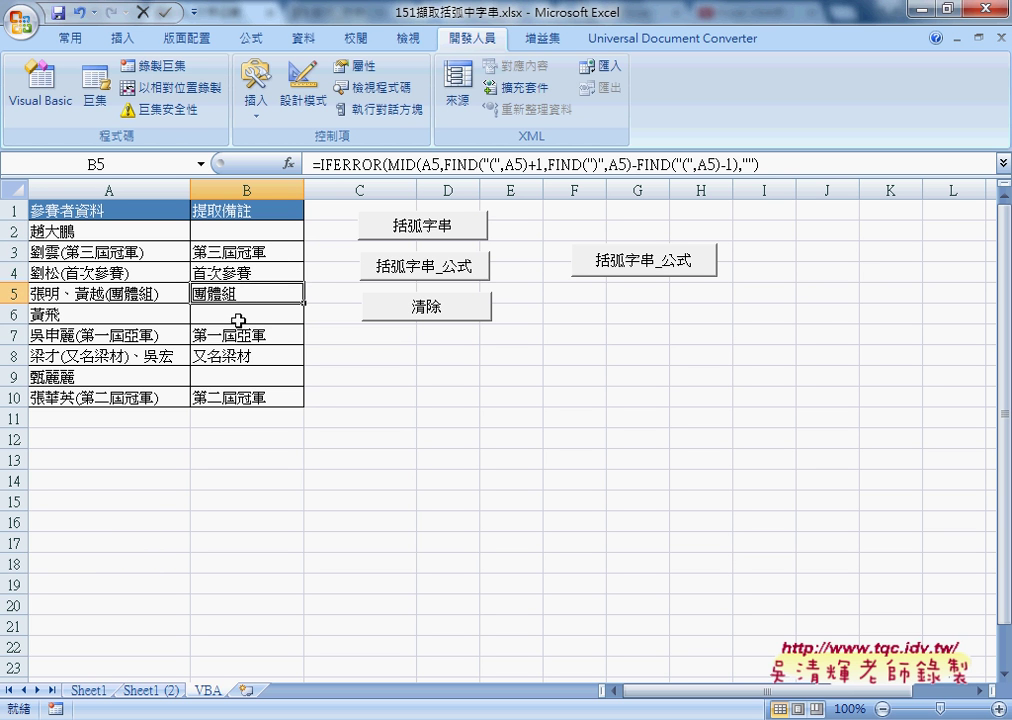
left_click(245, 336)
left_click(248, 356)
left_click(249, 378)
left_click(249, 398)
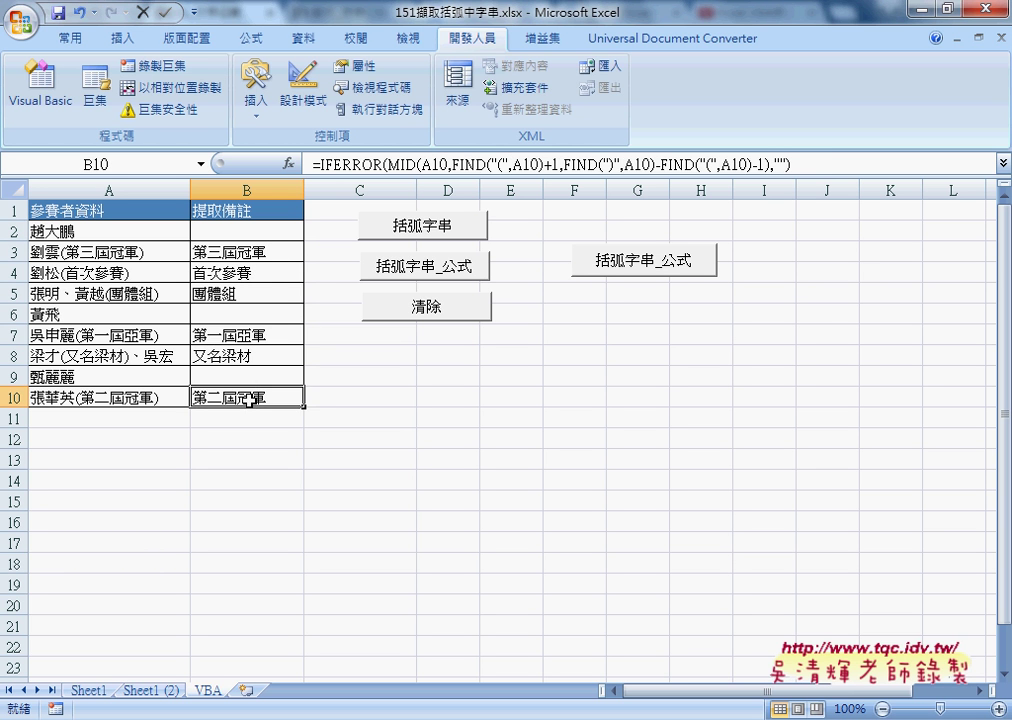
left_click(264, 236)
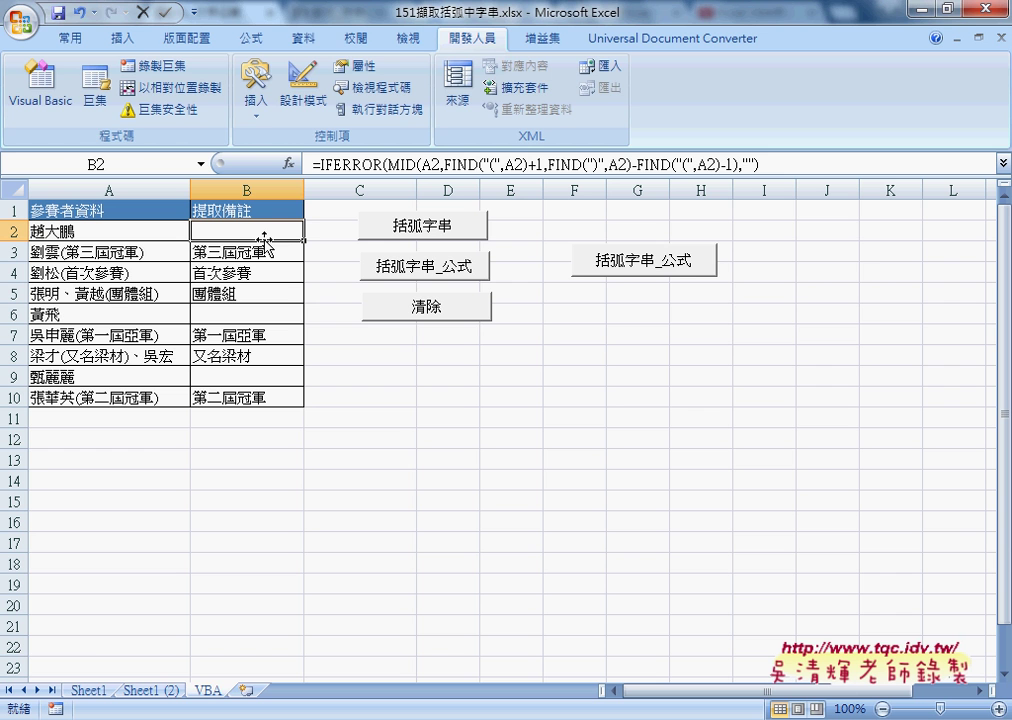
- In Chrome's 151擷取括弧內字串 doc, scroll to the VBA code and select the 清除 and 括弧字串_公式 subs
key("alt+Tab")
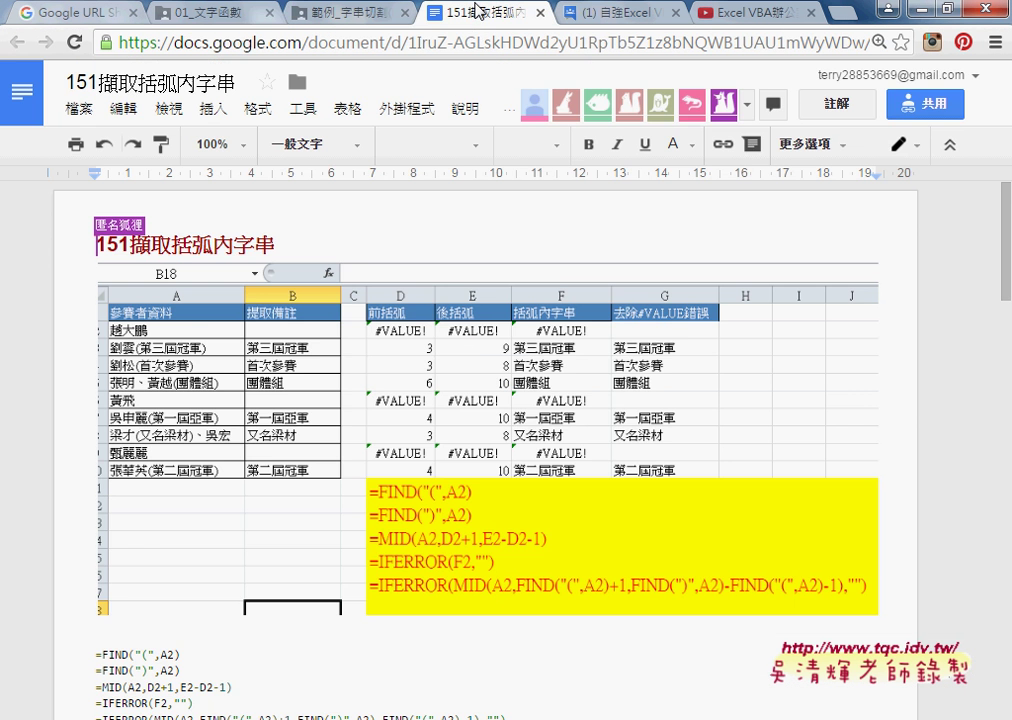
left_click(480, 12)
scroll(460, 368, "down", 1)
scroll(460, 368, "down", 3)
scroll(460, 368, "down", 1)
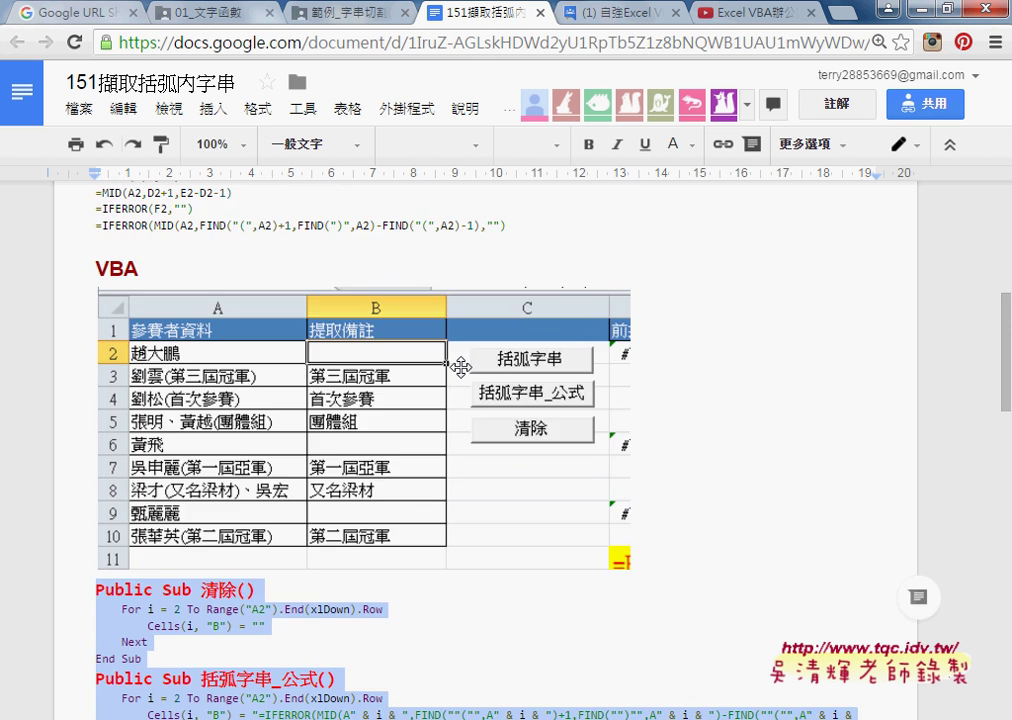
scroll(460, 368, "down", 2)
scroll(460, 368, "down", 1)
left_click(375, 418)
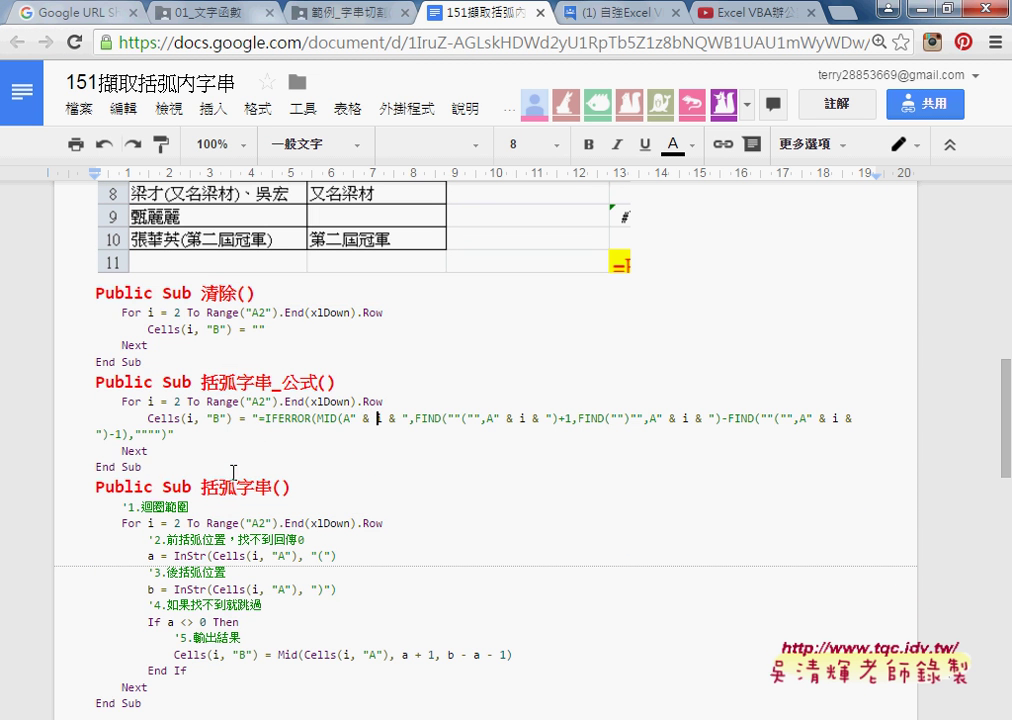
left_click_drag(160, 466, 86, 298)
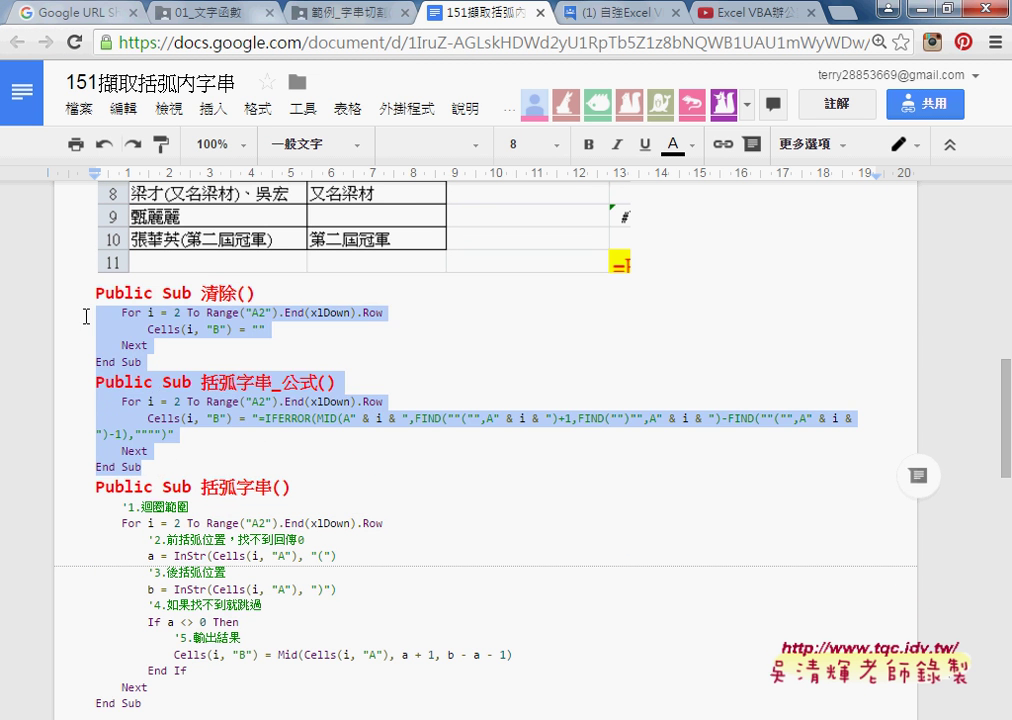